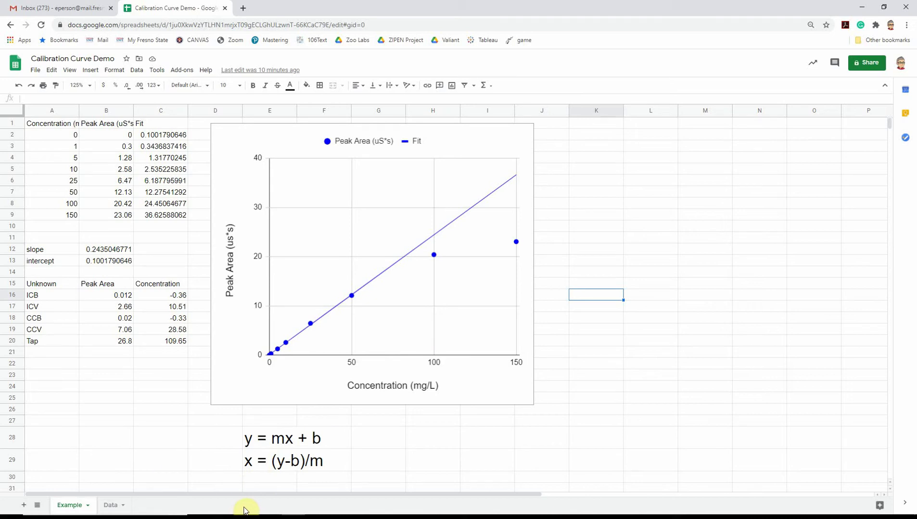
Review the CCV/LCS 1 report on page 11 of the Wk11 Calibration Data PDF, then return to Sheets.
key("alt+Tab")
key("alt+Tab")
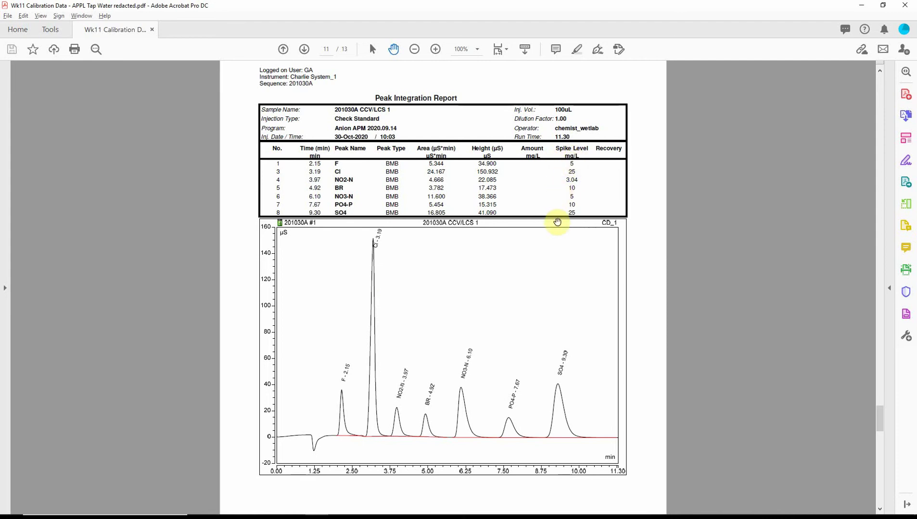
key("alt+Tab")
key("alt+Tab")
key("alt+Tab")
key("alt+Tab")
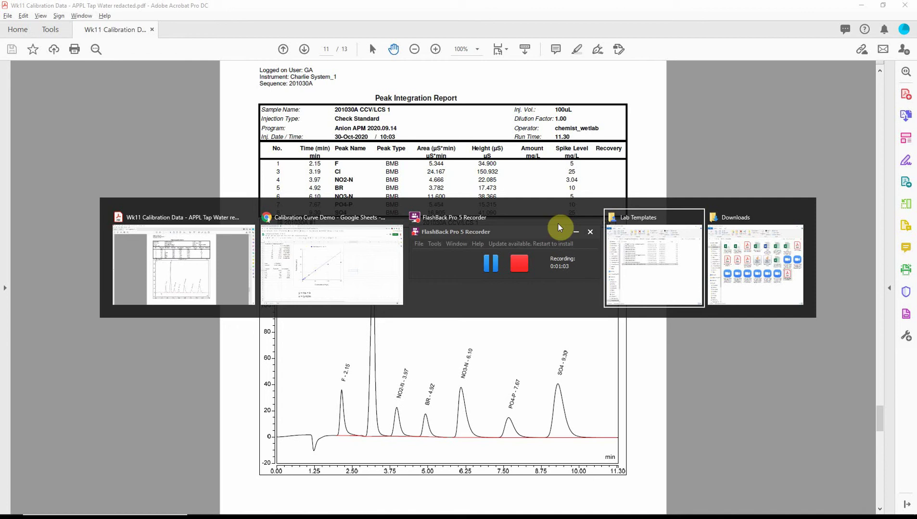
key("alt+Tab")
key("alt+Tab")
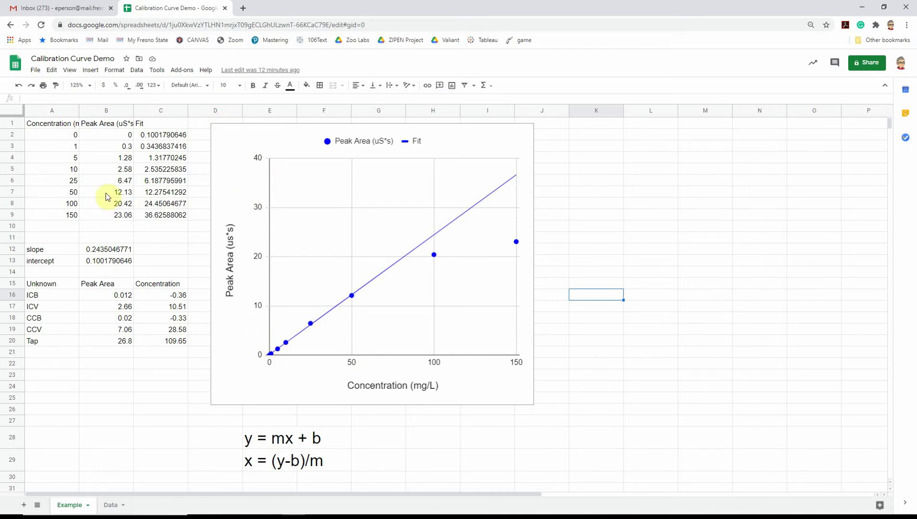
left_click(40, 134)
left_click_drag(40, 134, 102, 218)
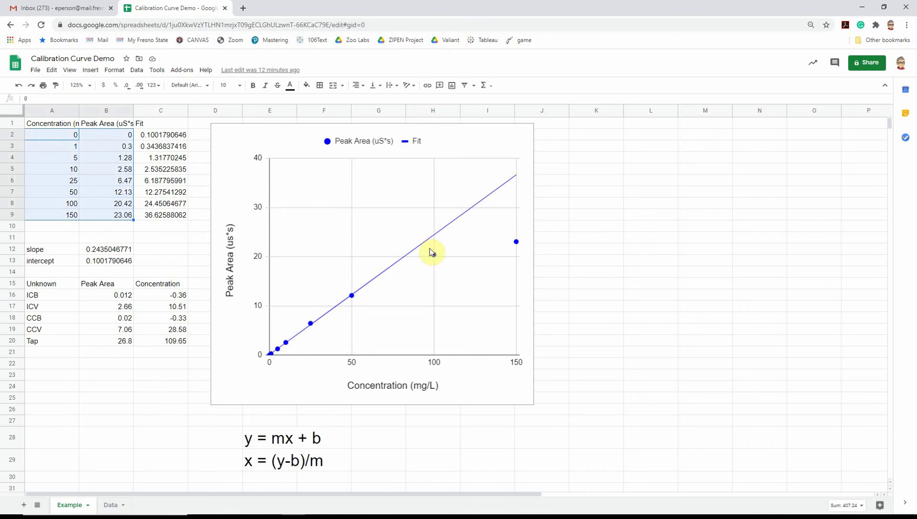
left_click(107, 156)
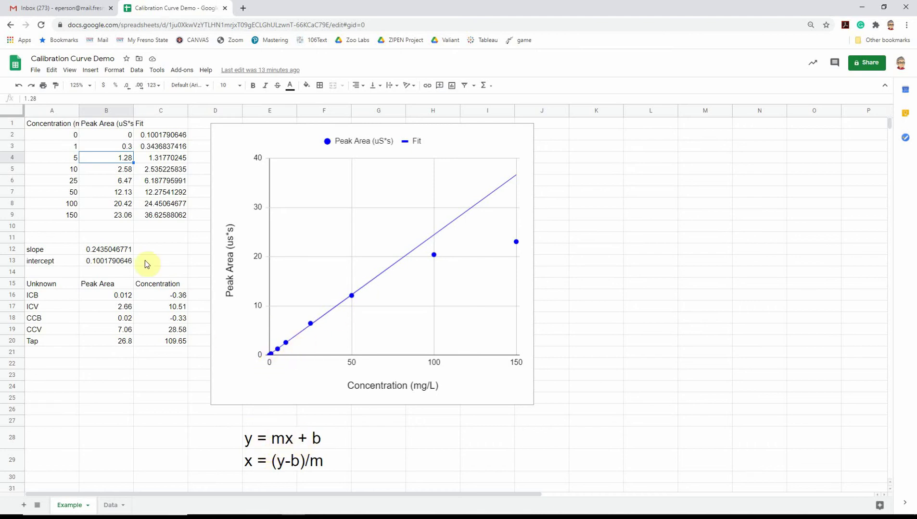
left_click_drag(98, 251, 98, 262)
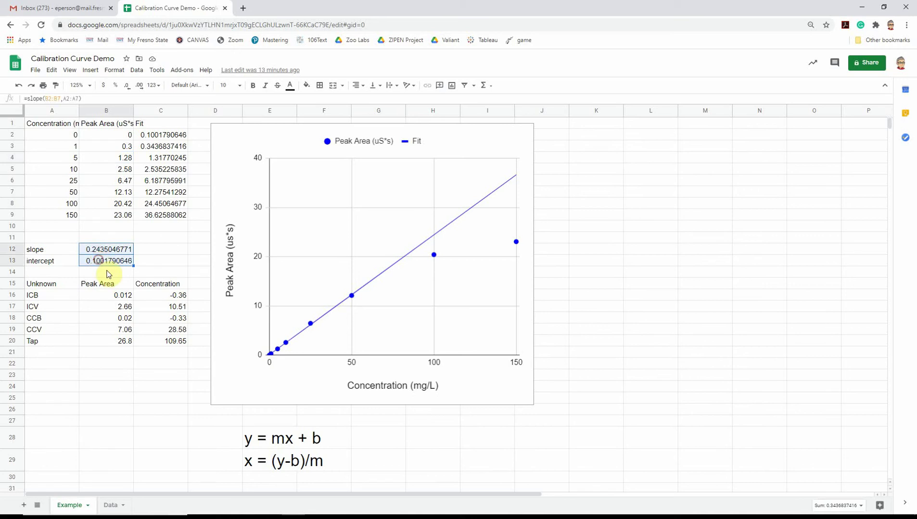
left_click(270, 437)
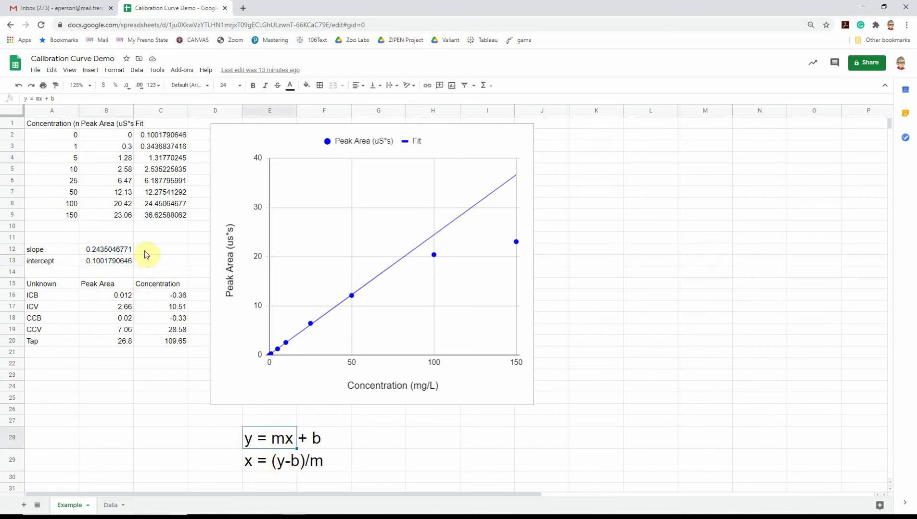
left_click_drag(165, 299, 168, 343)
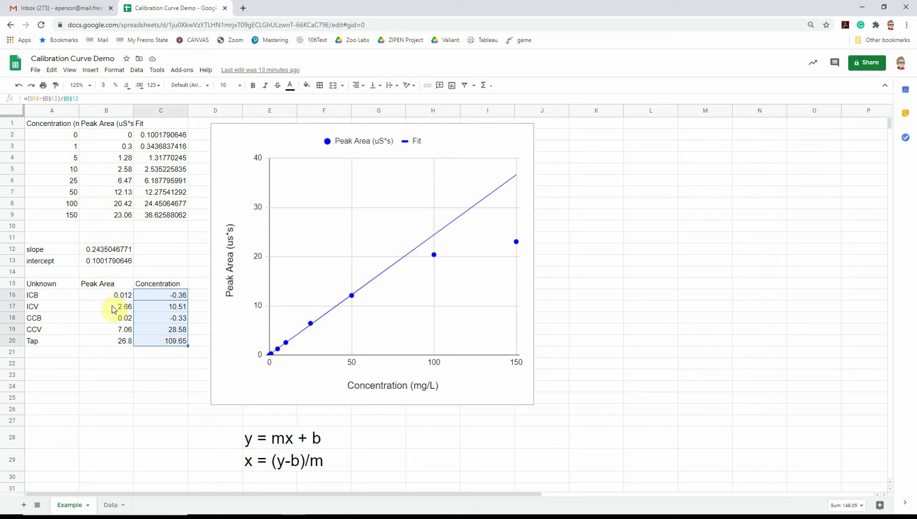
left_click_drag(105, 294, 108, 343)
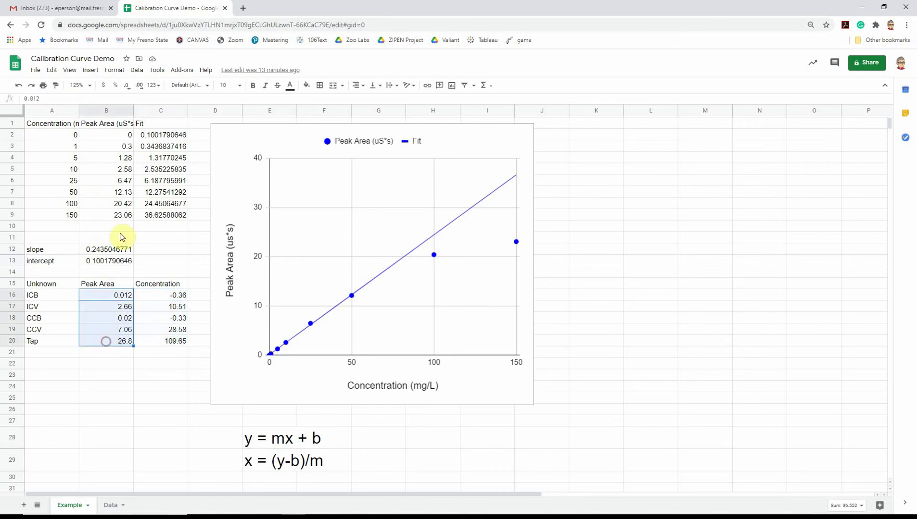
left_click_drag(67, 140, 111, 192)
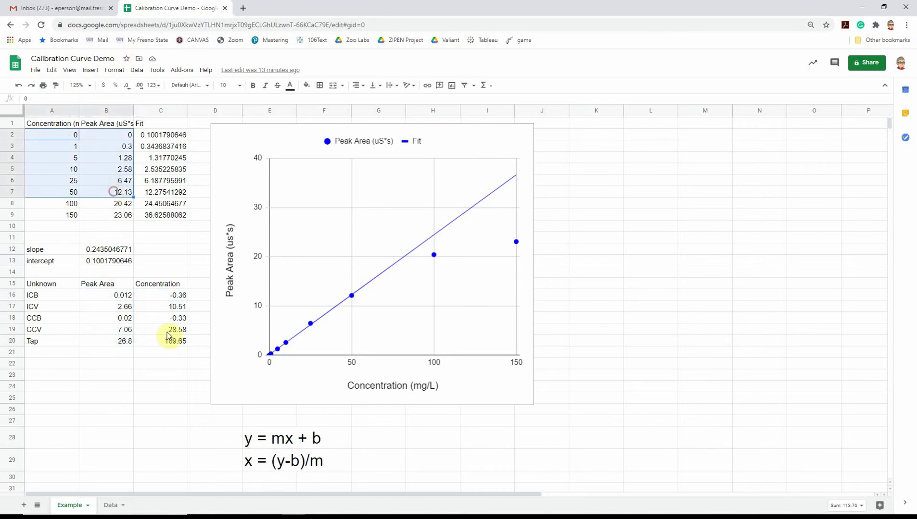
left_click(169, 297)
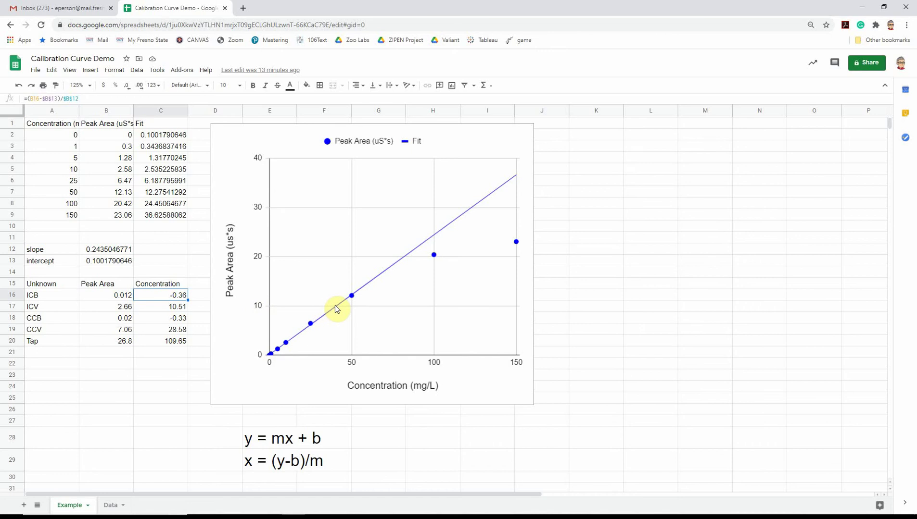
left_click(335, 355)
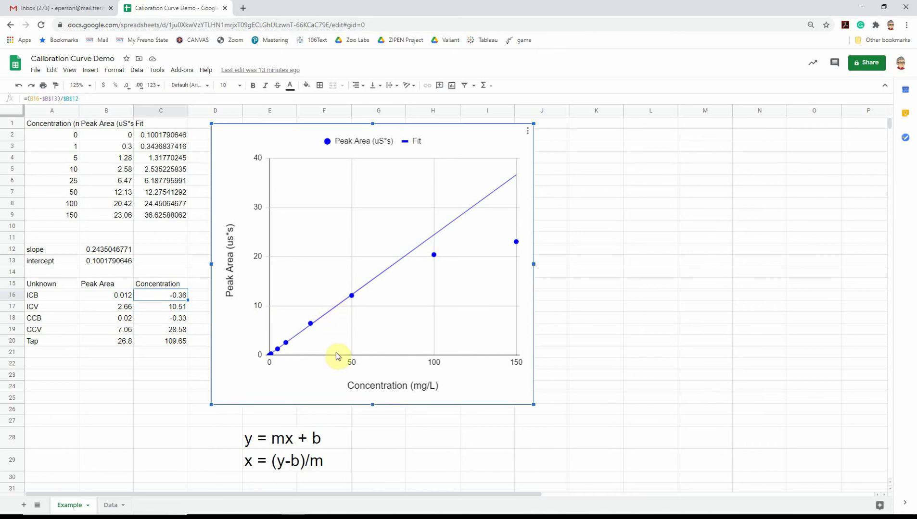
left_click(273, 465)
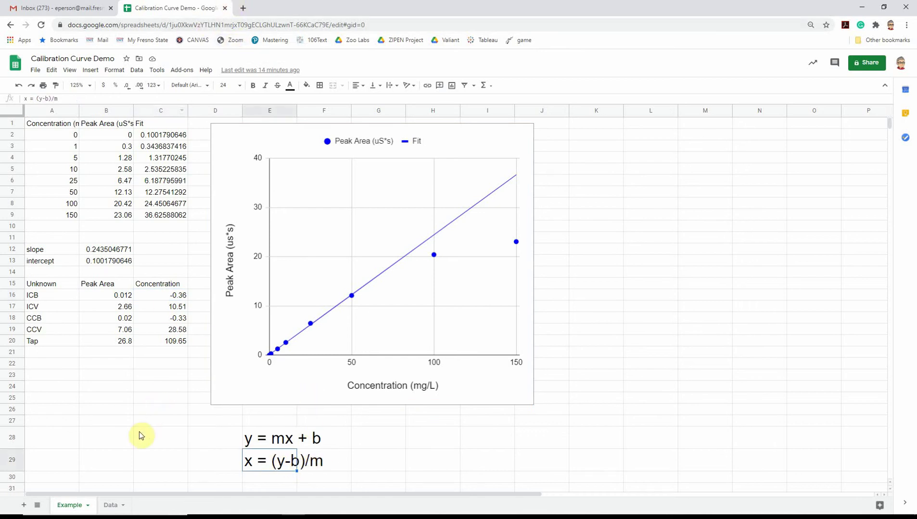
Open the Data sheet and inspect the Concentration (mg/L) column and its units.
left_click(111, 505)
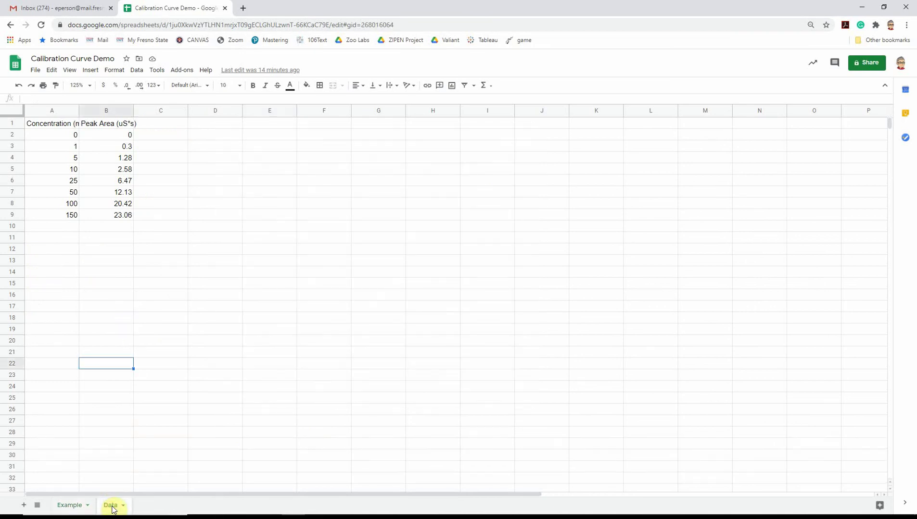
left_click(62, 129)
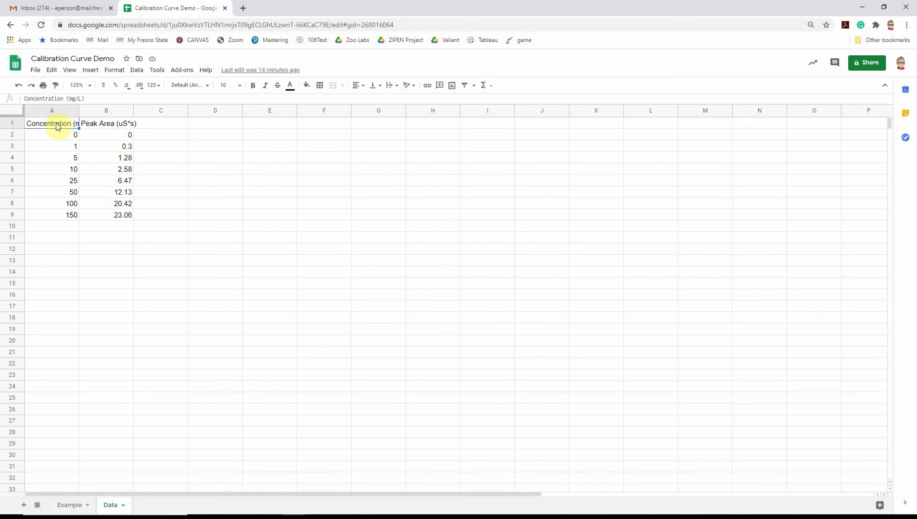
left_click_drag(58, 126, 61, 220)
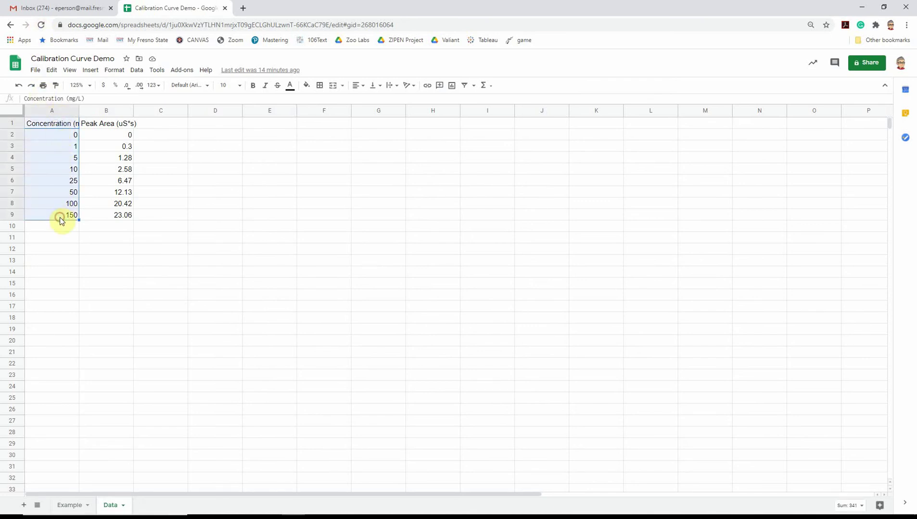
left_click(58, 135)
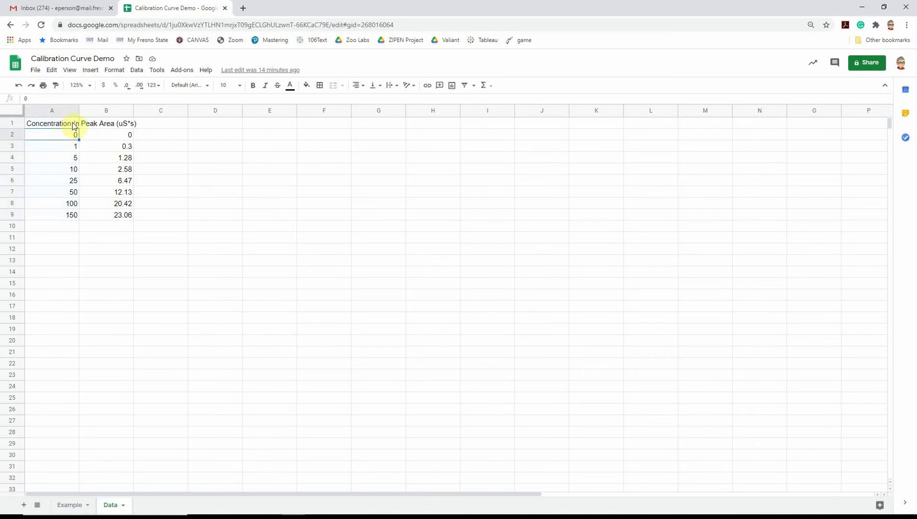
left_click(61, 124)
left_click_drag(68, 99, 80, 100)
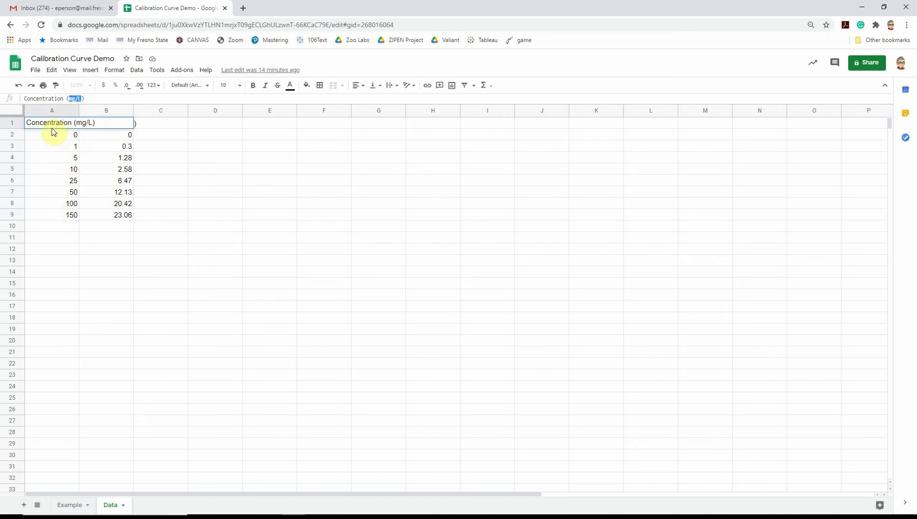
left_click(60, 156)
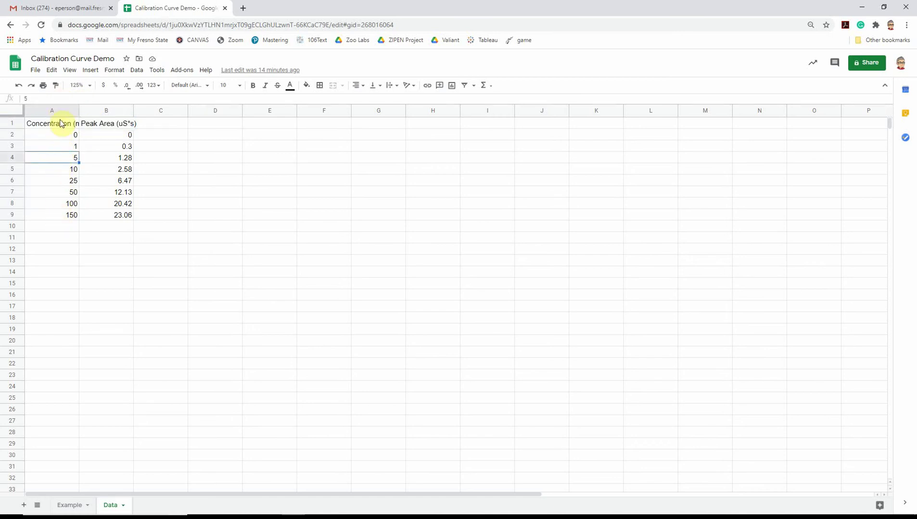
Check the Peak Area (uS*s) formulas, then select A1:B9 with headers for charting.
left_click(98, 130)
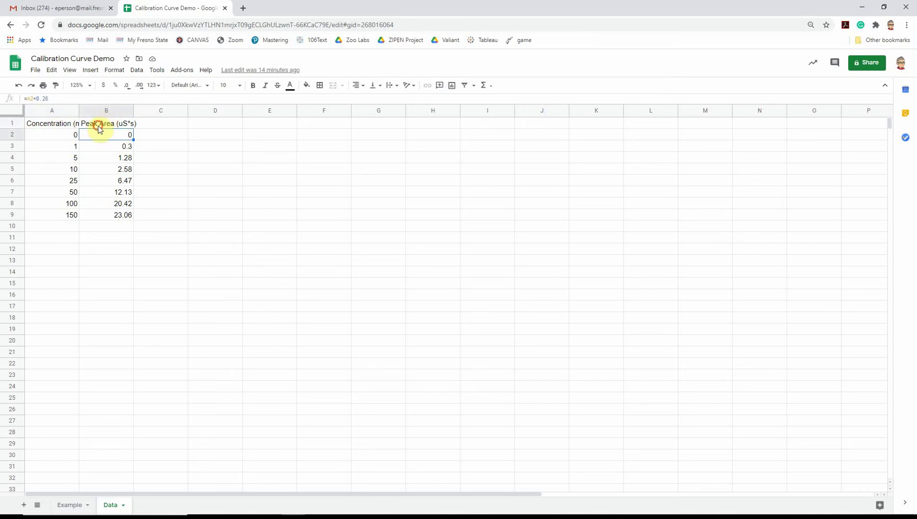
left_click(98, 126)
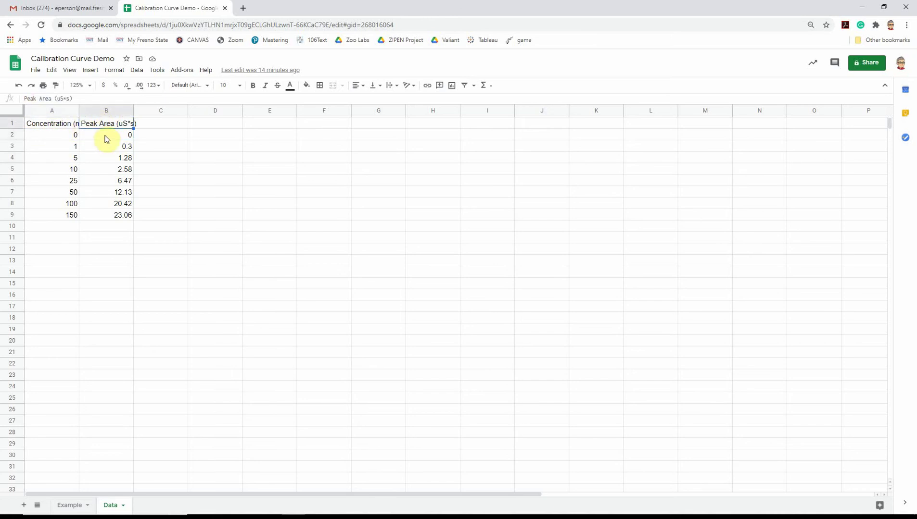
left_click(106, 138)
left_click_drag(107, 139, 106, 215)
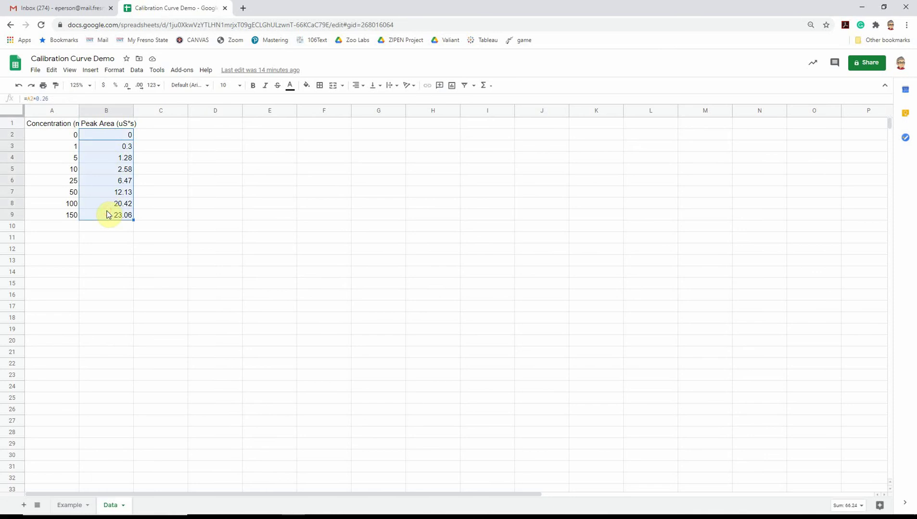
left_click_drag(53, 135, 54, 217)
left_click_drag(99, 130, 102, 215)
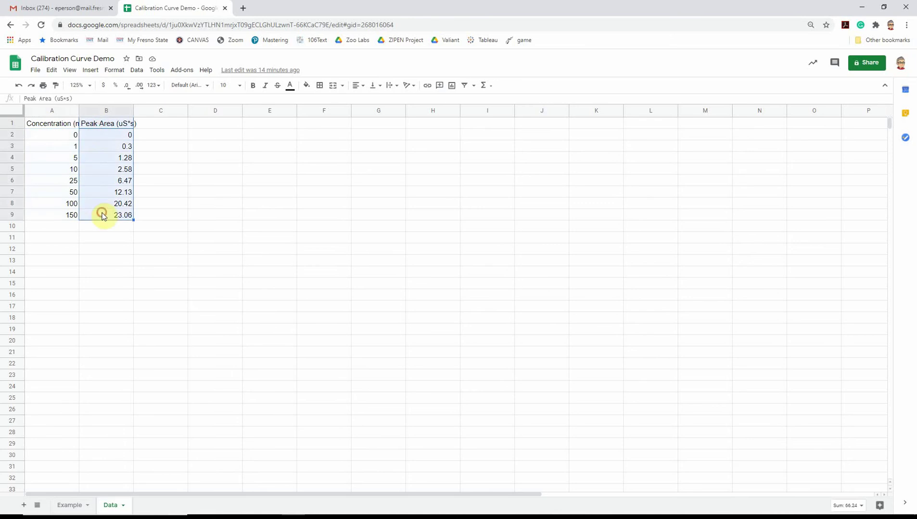
left_click(176, 219)
left_click_drag(48, 124, 107, 215)
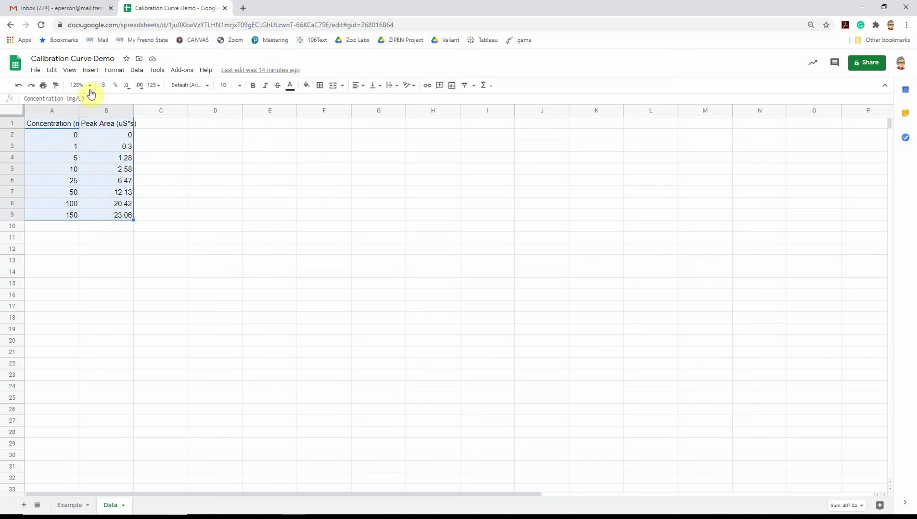
Insert a line chart of A1:B9 and move it up beside the data table.
left_click(89, 71)
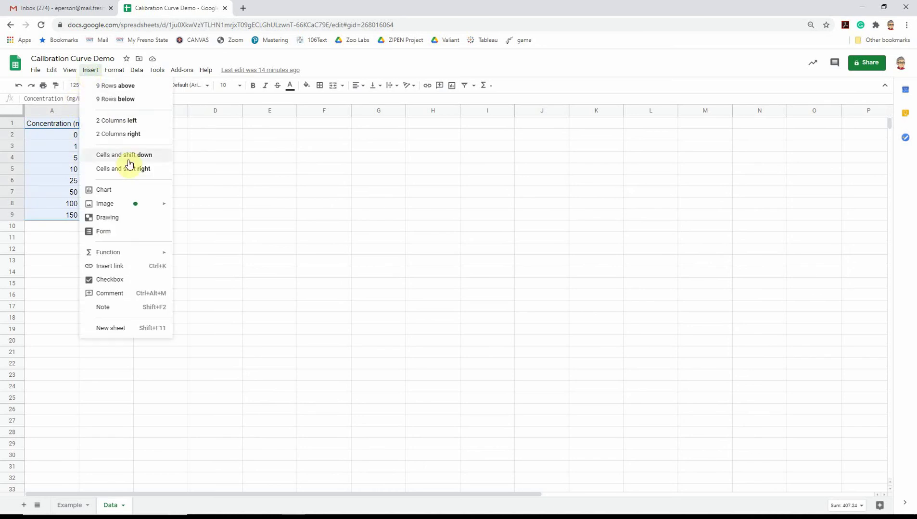
left_click(131, 192)
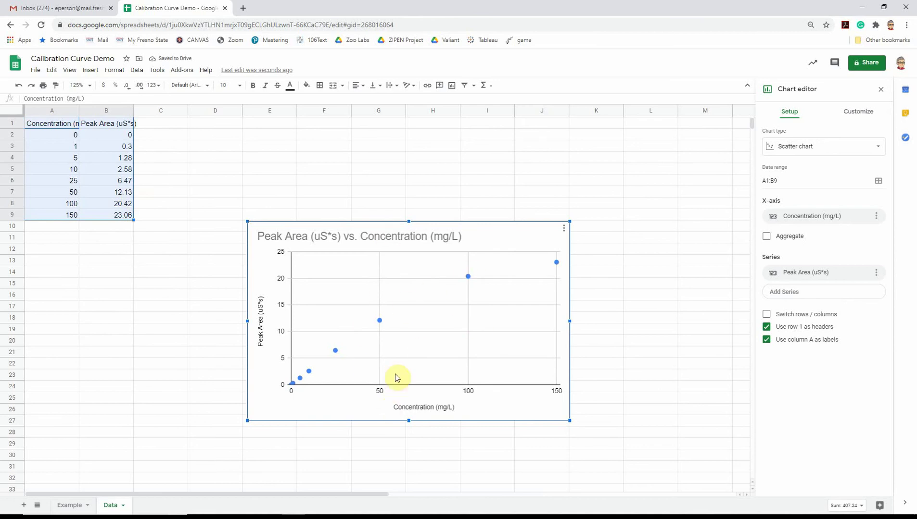
left_click(866, 149)
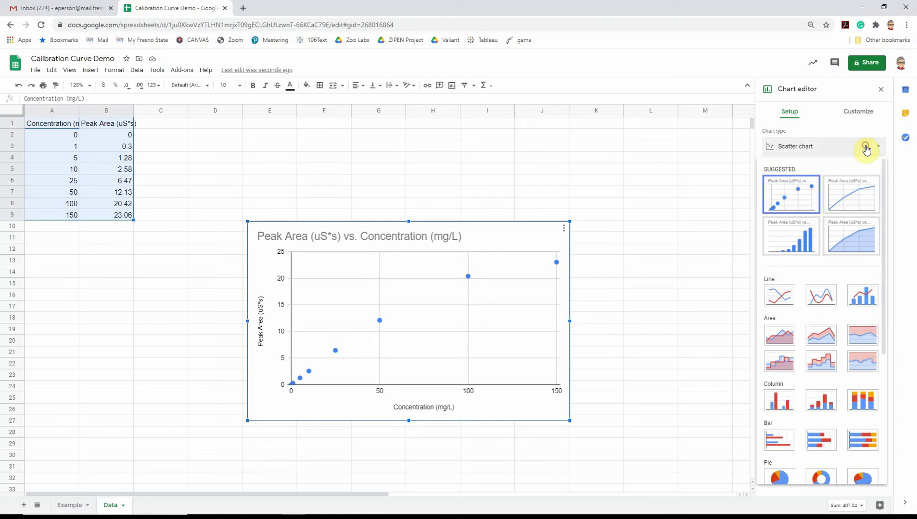
left_click(850, 203)
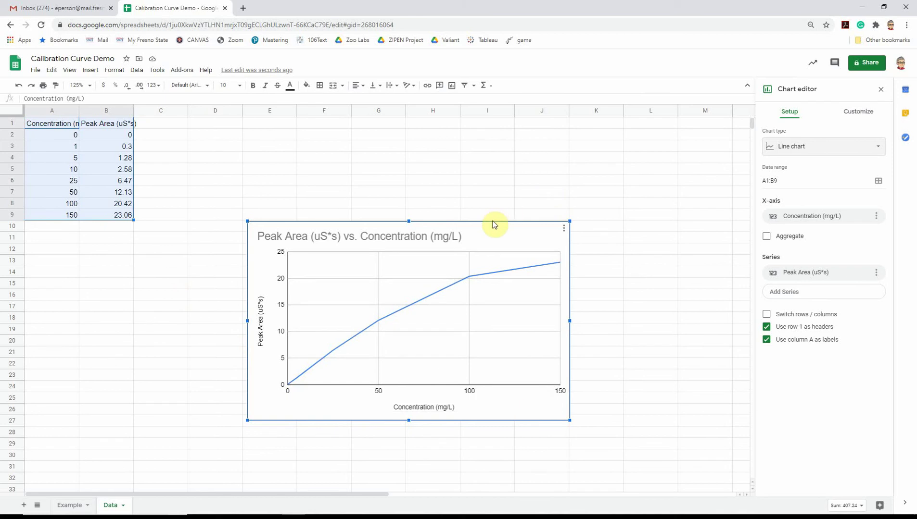
left_click_drag(491, 227, 496, 127)
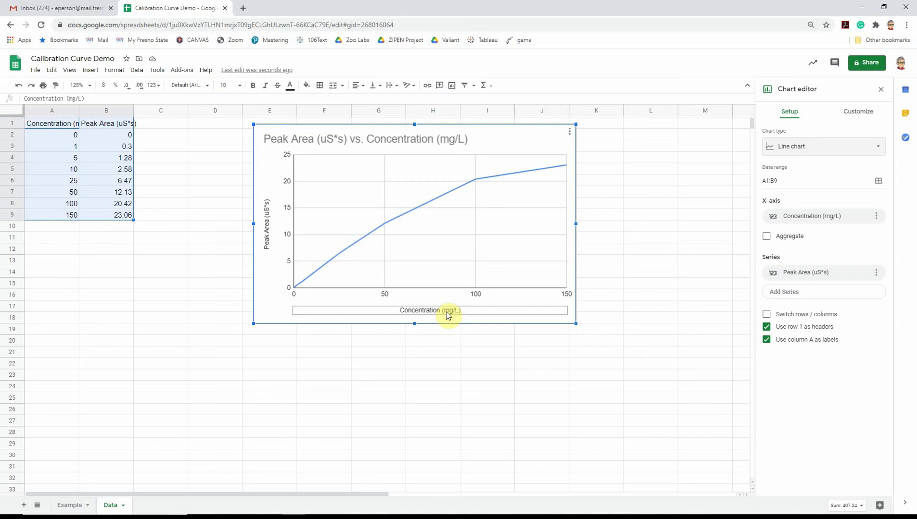
Delete the chart title and set both axis titles to font size 18.
left_click(482, 138)
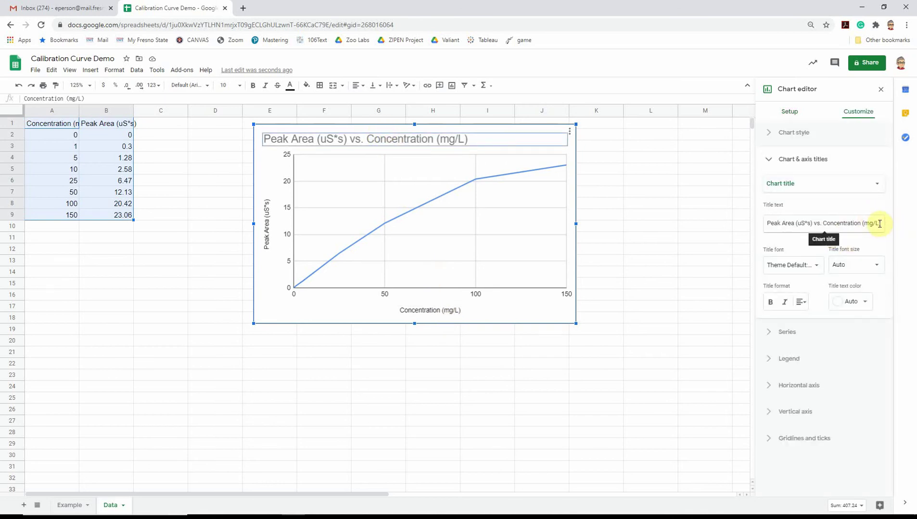
left_click_drag(881, 223, 760, 230)
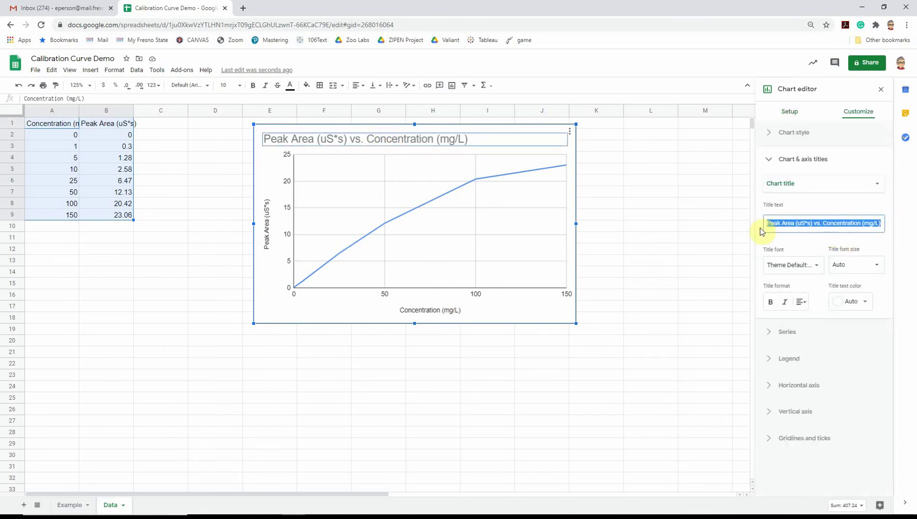
key("BackSpace")
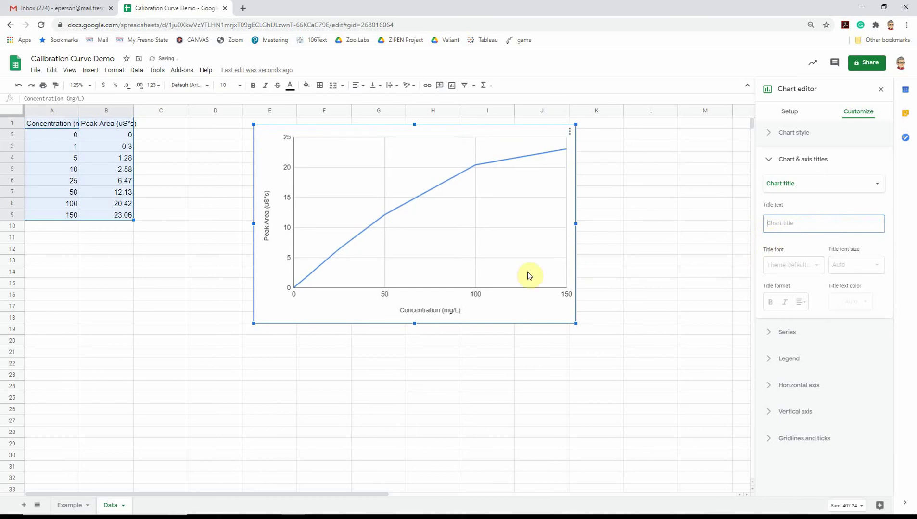
left_click(273, 219)
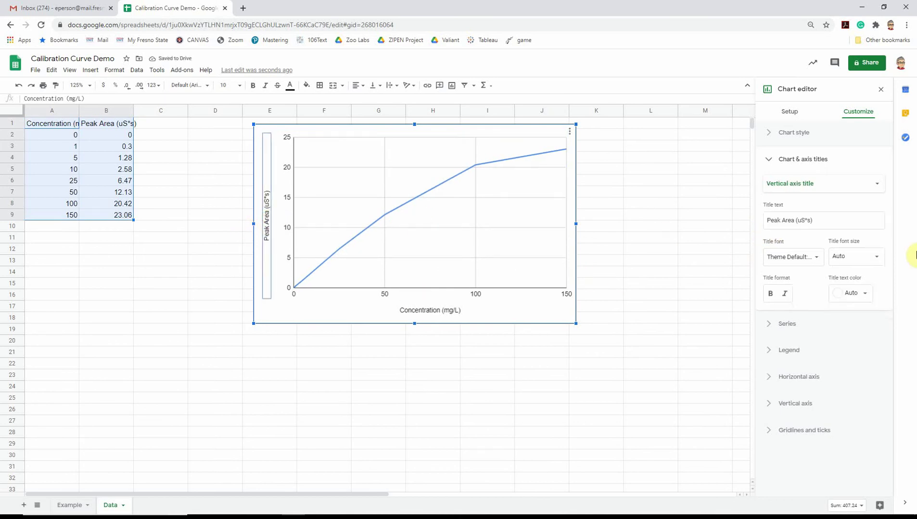
left_click(876, 260)
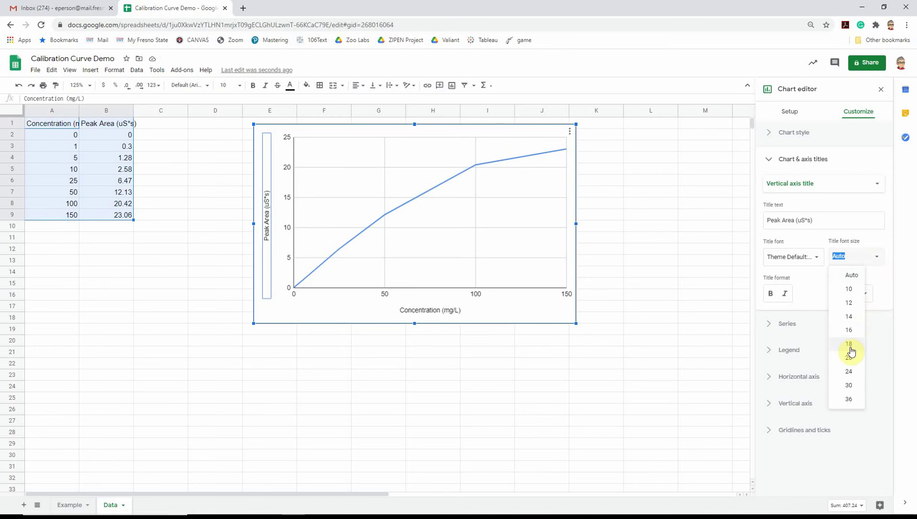
left_click(850, 344)
left_click(433, 313)
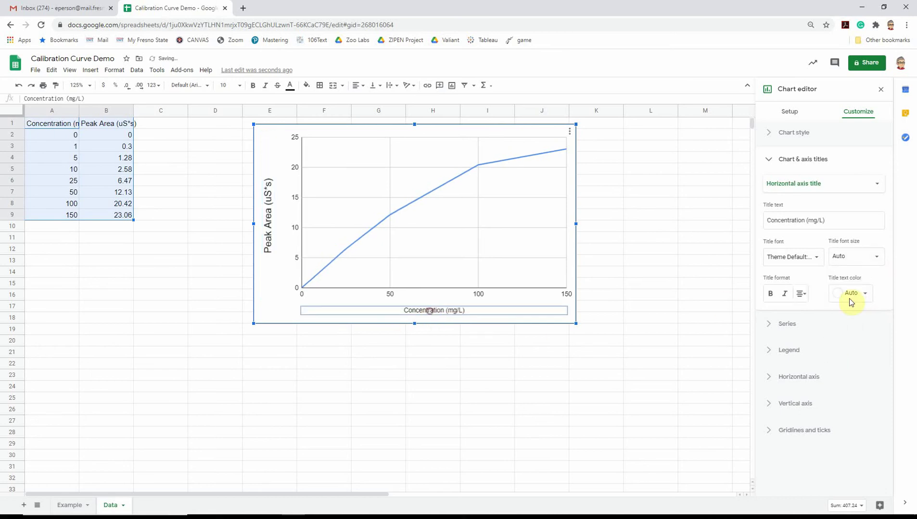
left_click(874, 260)
left_click(850, 344)
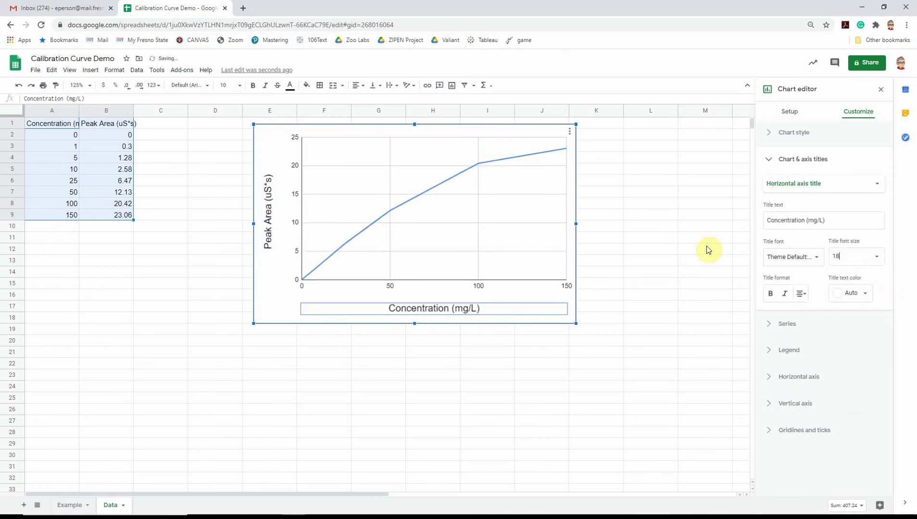
Set the vertical and horizontal axis labels to font size 14.
left_click(292, 192)
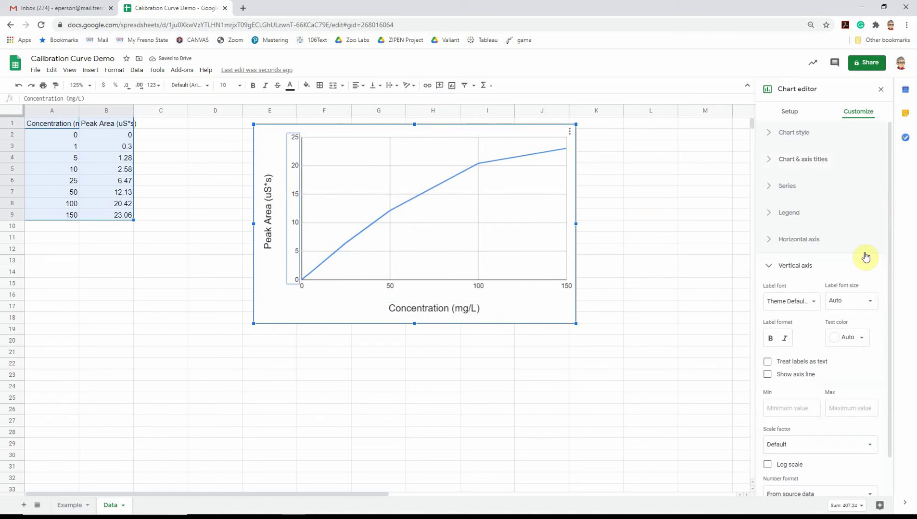
left_click(869, 301)
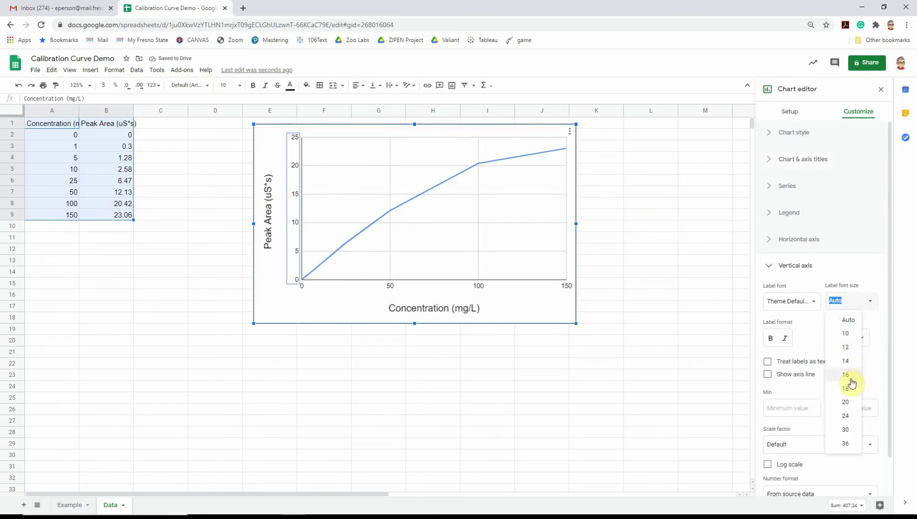
left_click(845, 361)
left_click(398, 287)
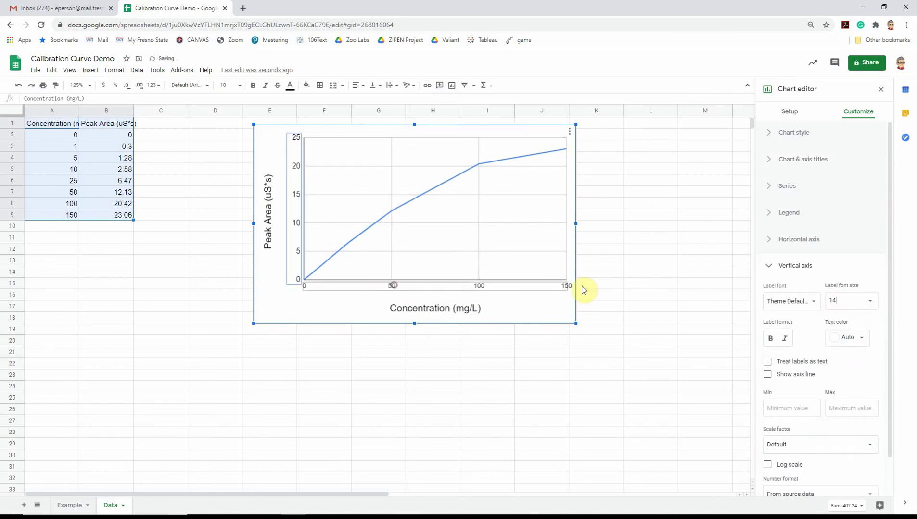
left_click(869, 274)
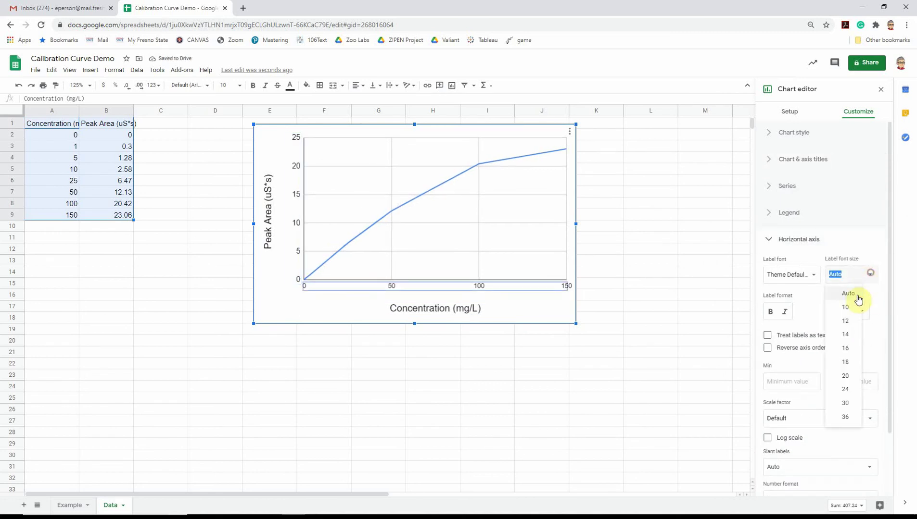
left_click(845, 334)
left_click(413, 353)
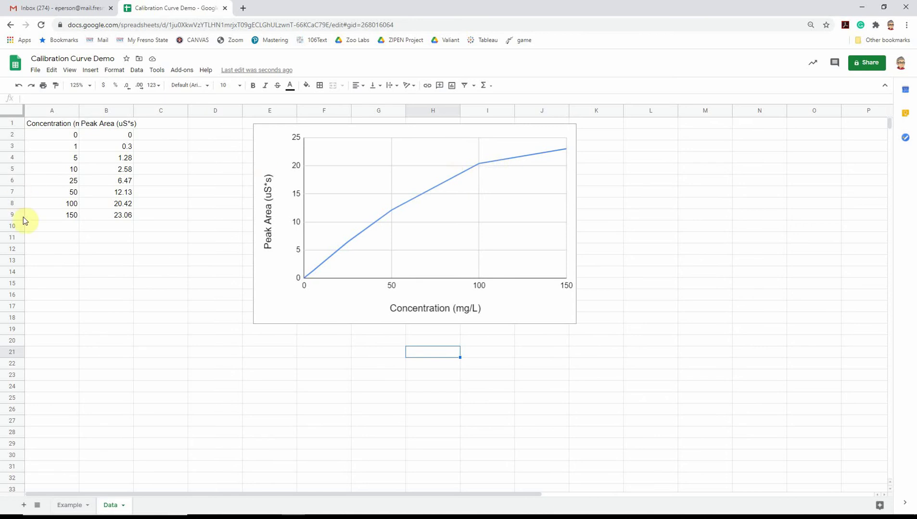
Label A11 'slope' and A12 'intercept'.
left_click(50, 238)
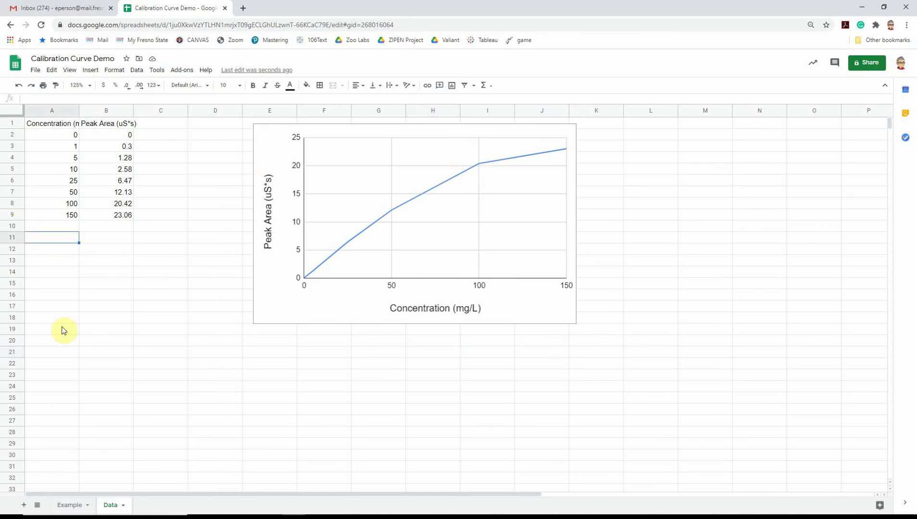
type("slope")
key("Return")
type("inte")
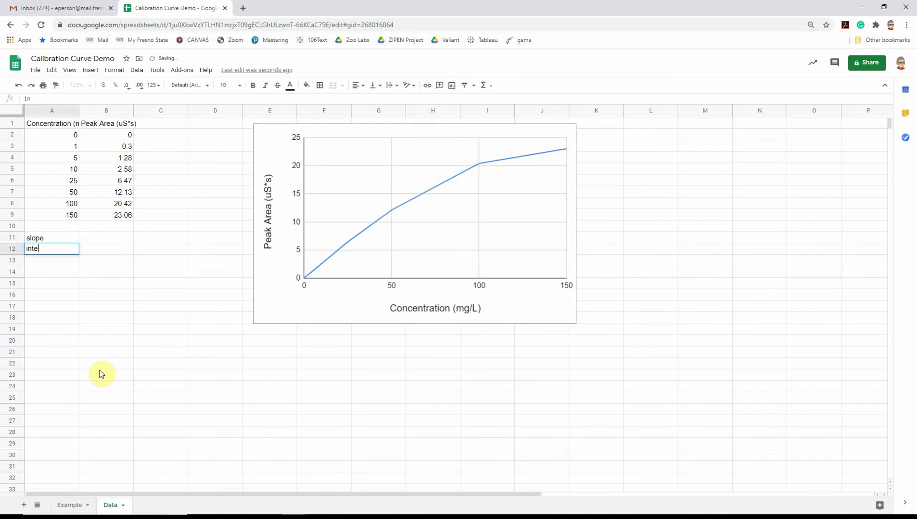
type("rcept")
key("Tab")
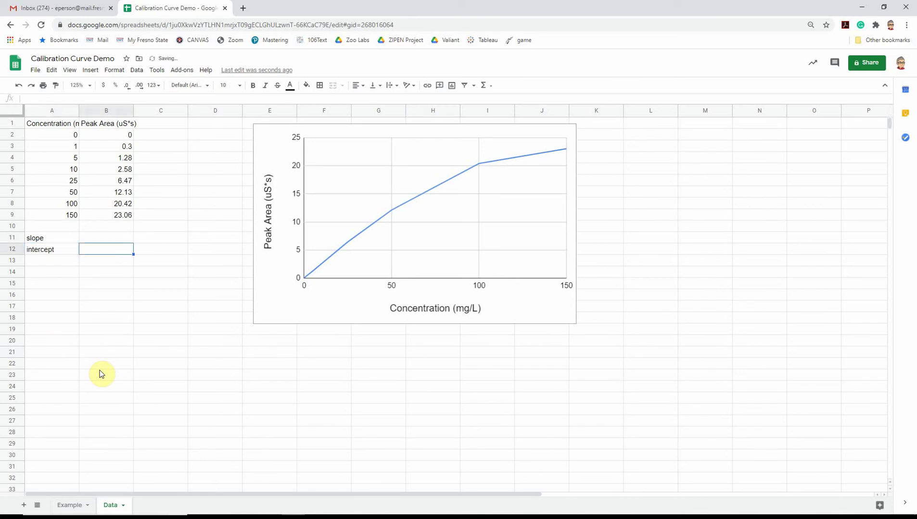
Enter the test formula =7+4 in B11, then highlight 7+4 for replacement.
left_click(109, 238)
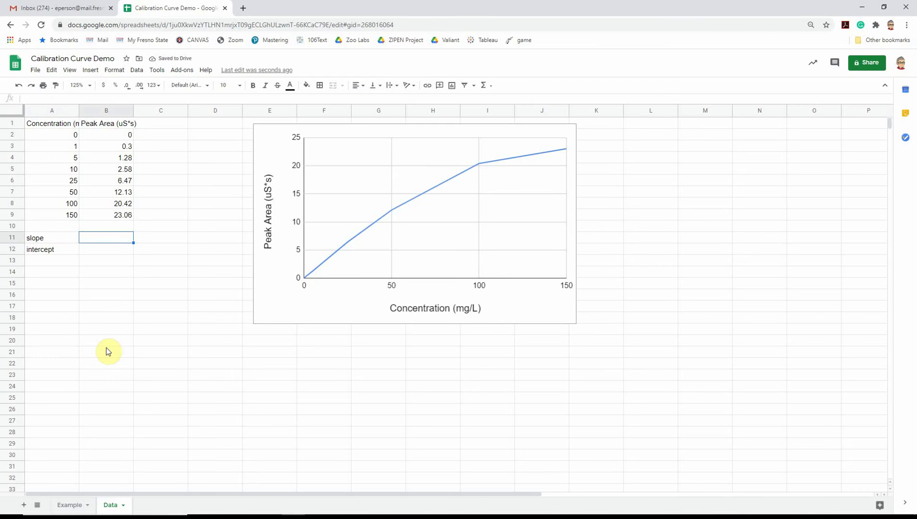
type("=")
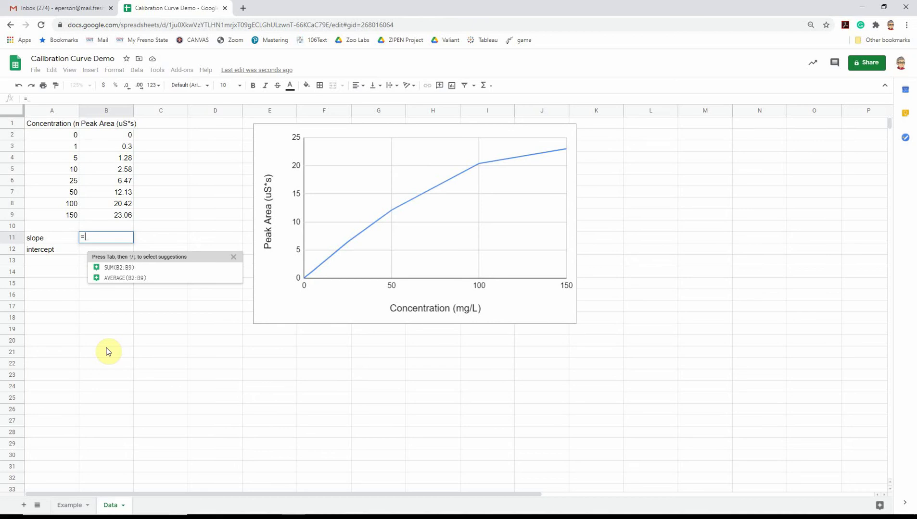
type("7")
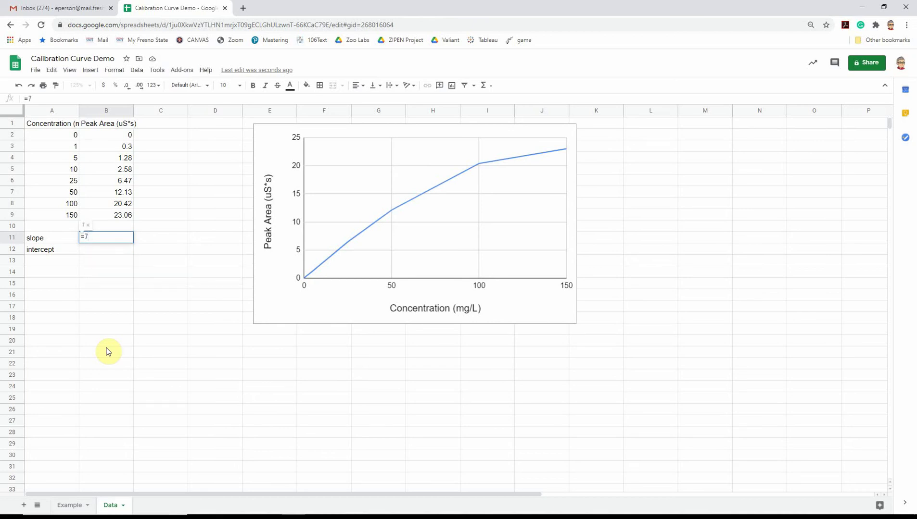
type("+")
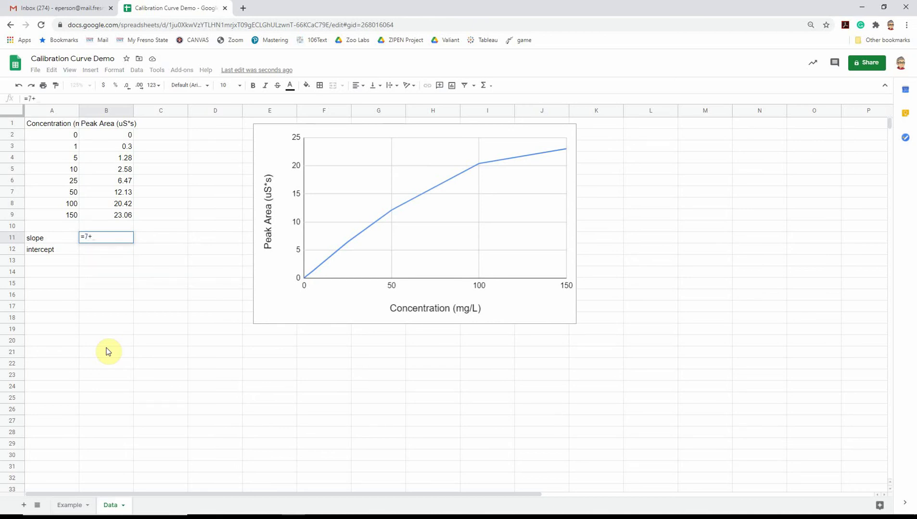
type("4")
key("Return")
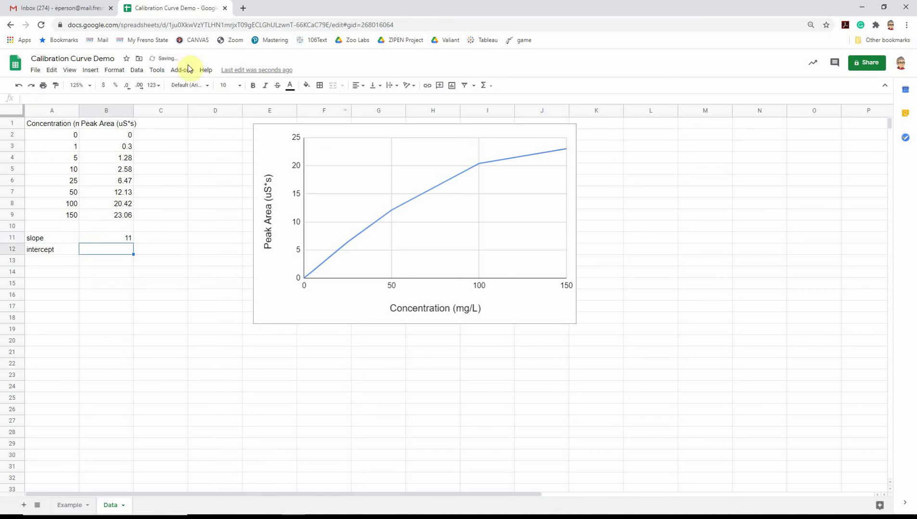
left_click(115, 238)
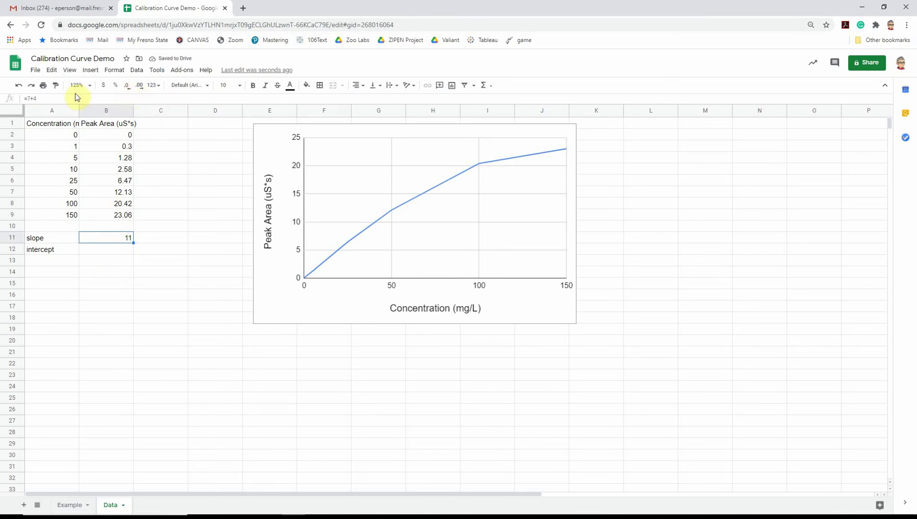
left_click_drag(27, 96, 37, 98)
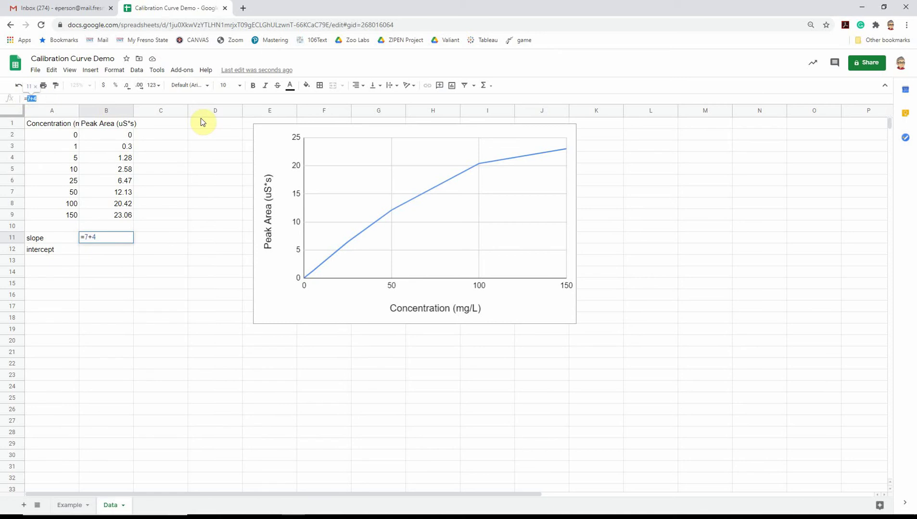
Enter =slope(B2:B9,A2:A9) in B11, returning 0.163946573.
type("slope")
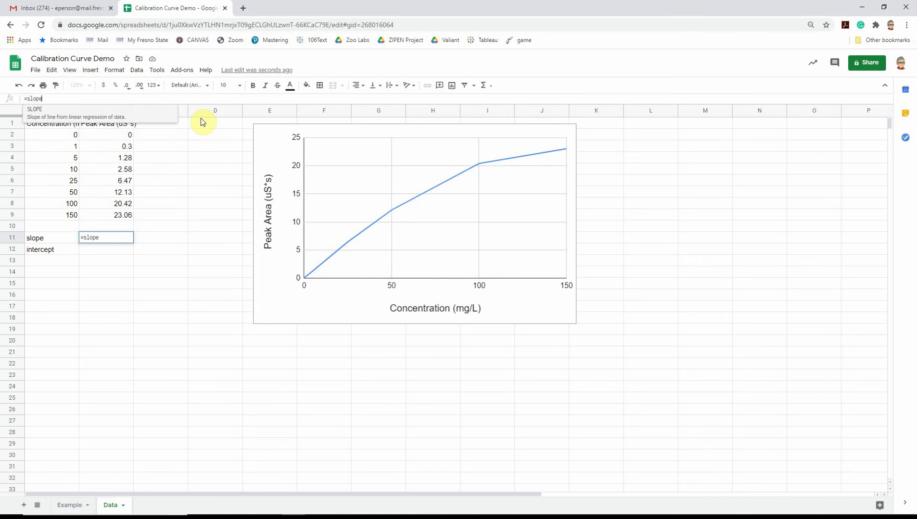
type("(")
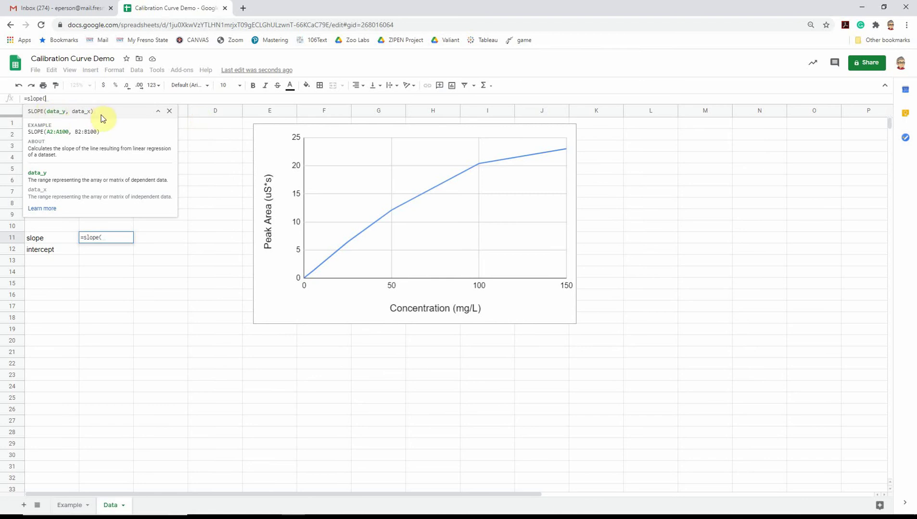
left_click(170, 111)
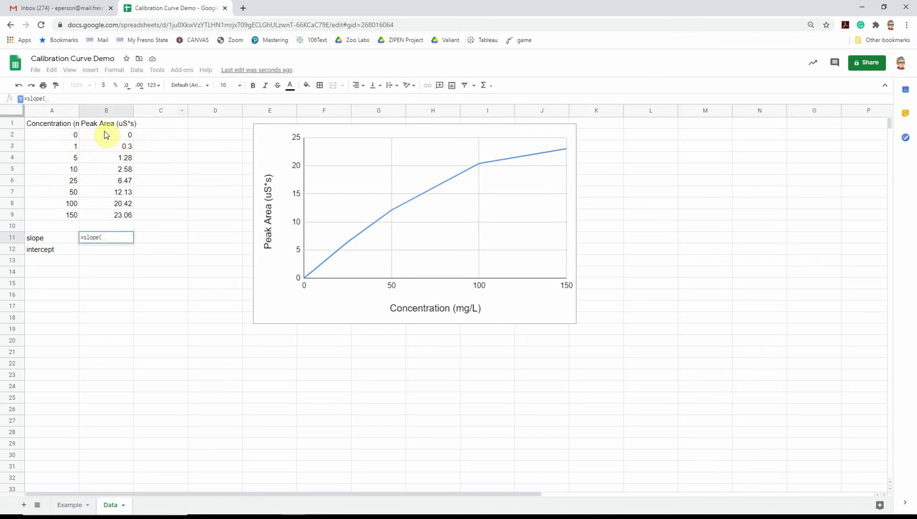
left_click_drag(106, 135, 106, 164)
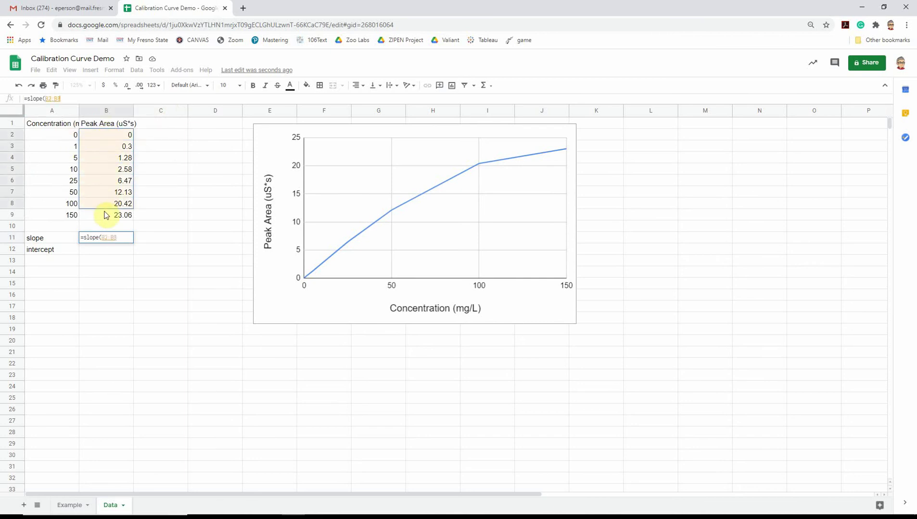
left_click_drag(106, 215, 106, 216)
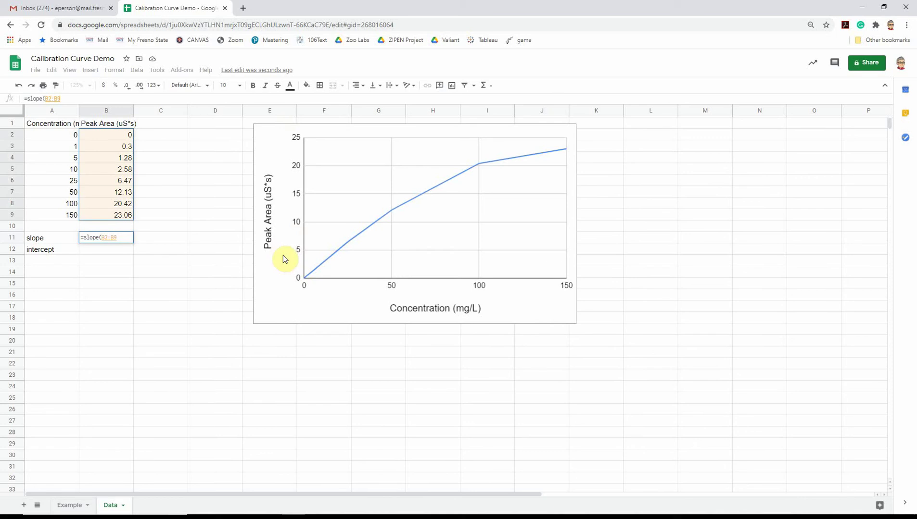
type(",")
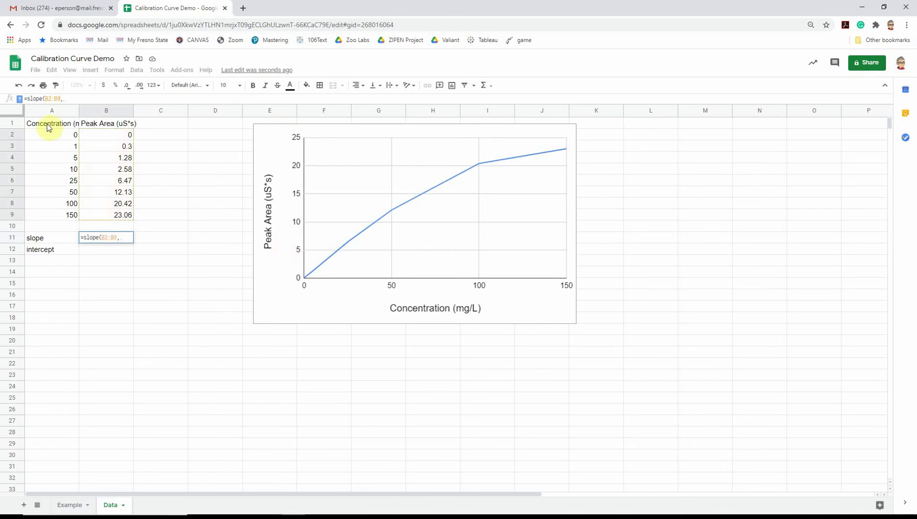
left_click_drag(48, 138, 48, 211)
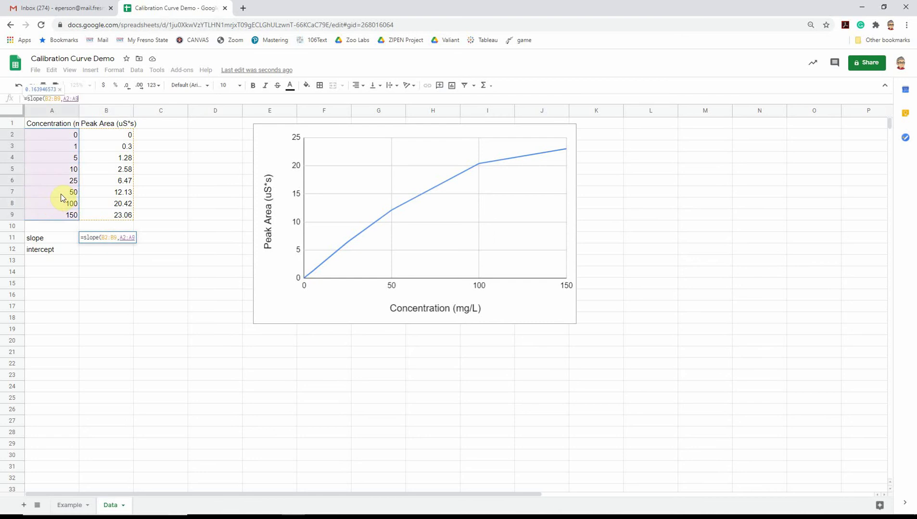
type(")")
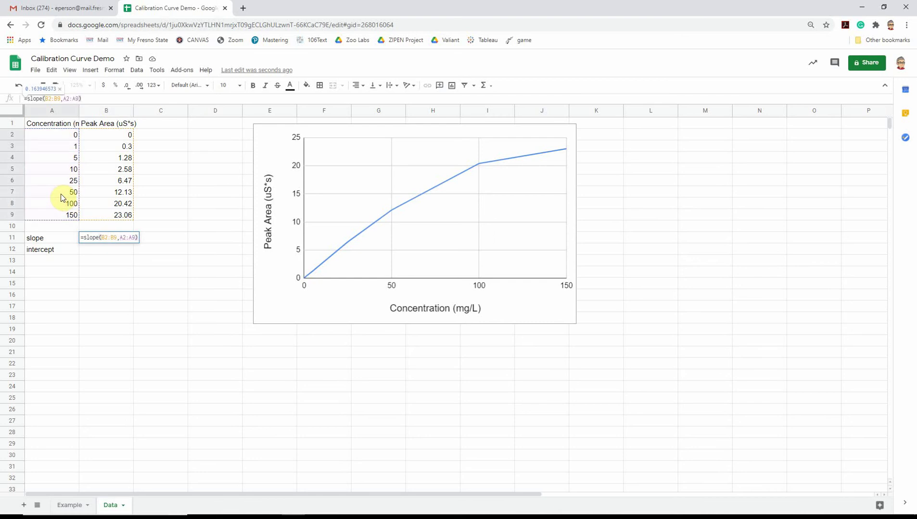
key("Return")
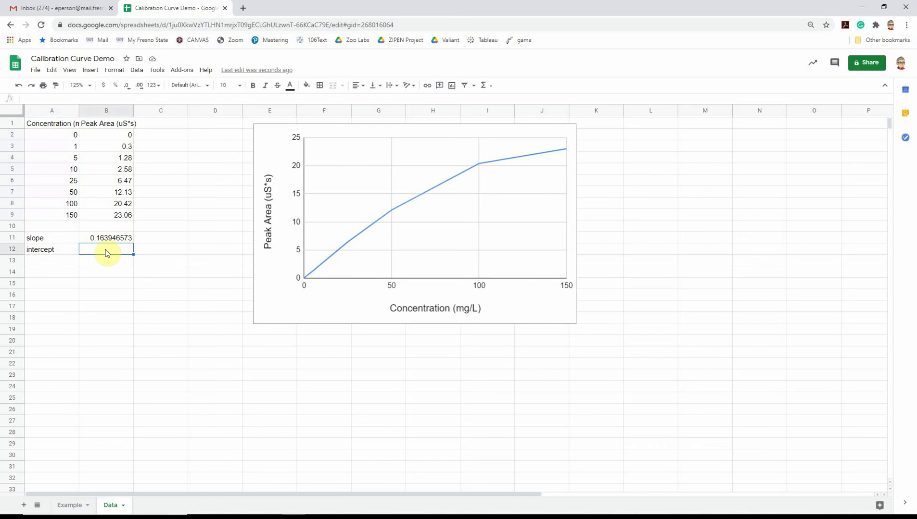
Enter =intercept(B2:B9,A2:A9) in B12, returning 1.291777325.
type("=intercept")
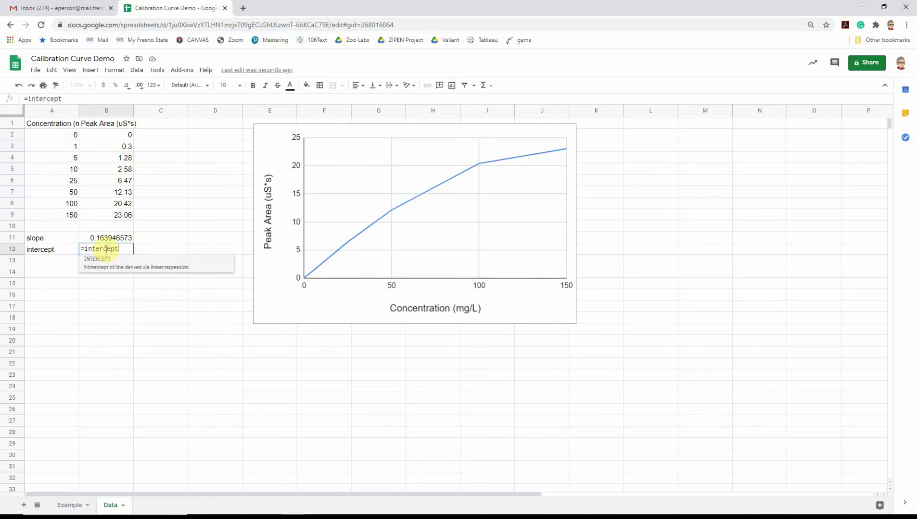
type("(")
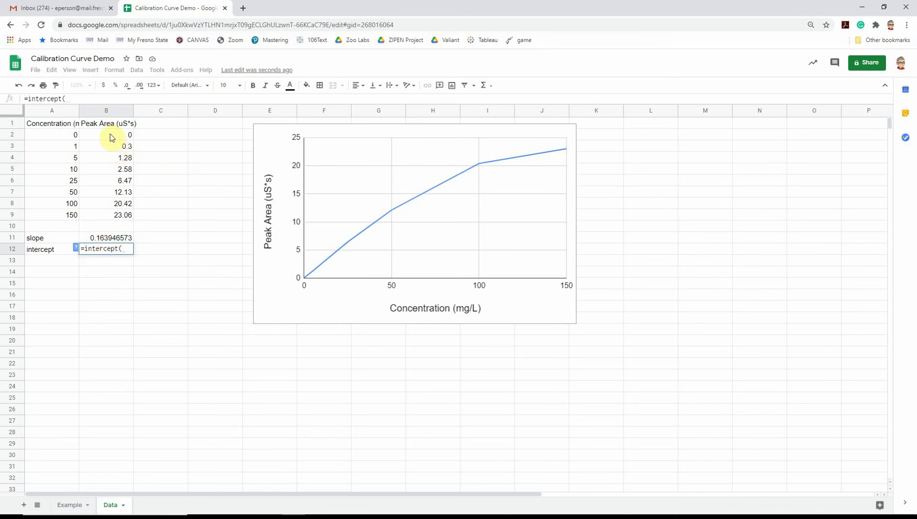
left_click_drag(109, 138, 108, 218)
type(",")
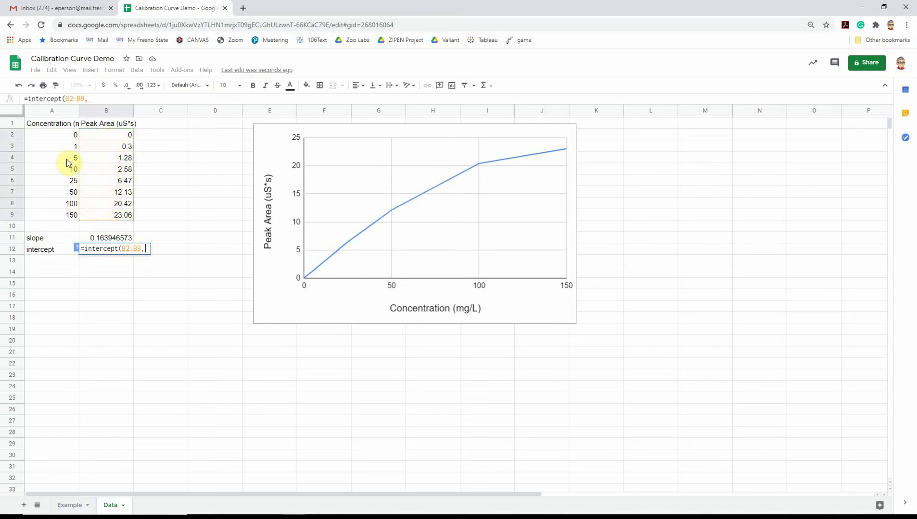
left_click_drag(54, 134, 51, 219)
key("Return")
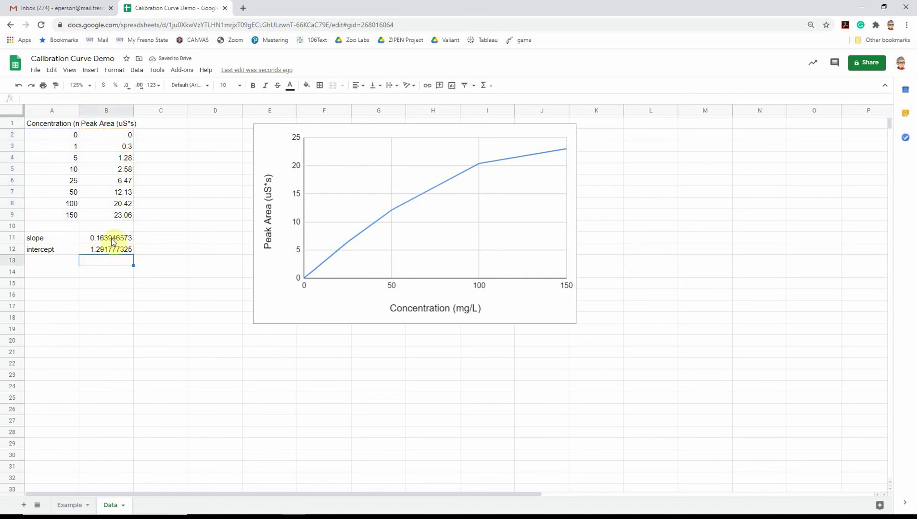
Reduce B11:B12 to three decimals, showing 0.164 and 1.292.
left_click_drag(112, 239, 112, 250)
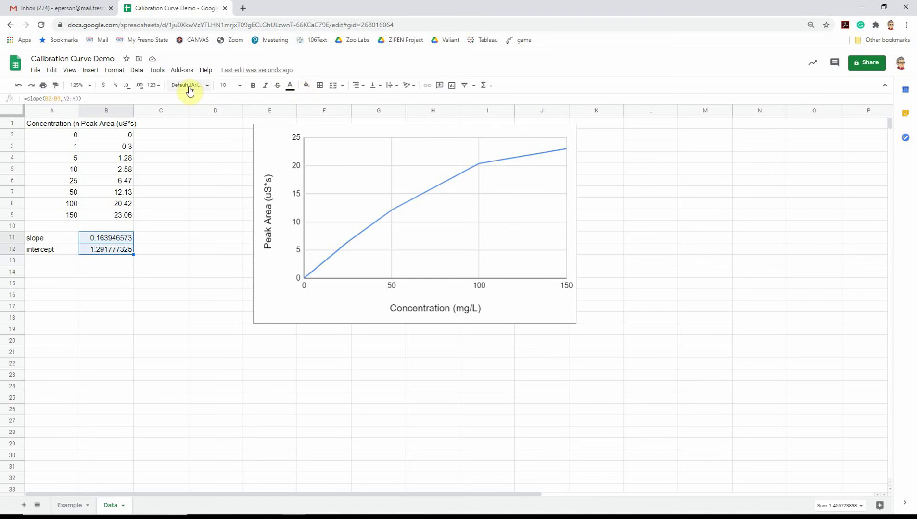
left_click(127, 85)
left_click(127, 85)
left_click(127, 85)
left_click(127, 86)
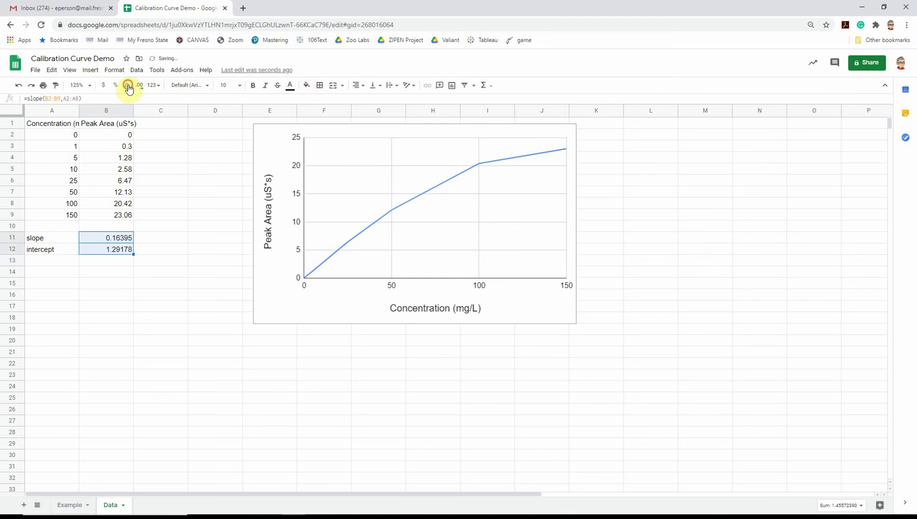
left_click(127, 85)
left_click(127, 85)
left_click(151, 253)
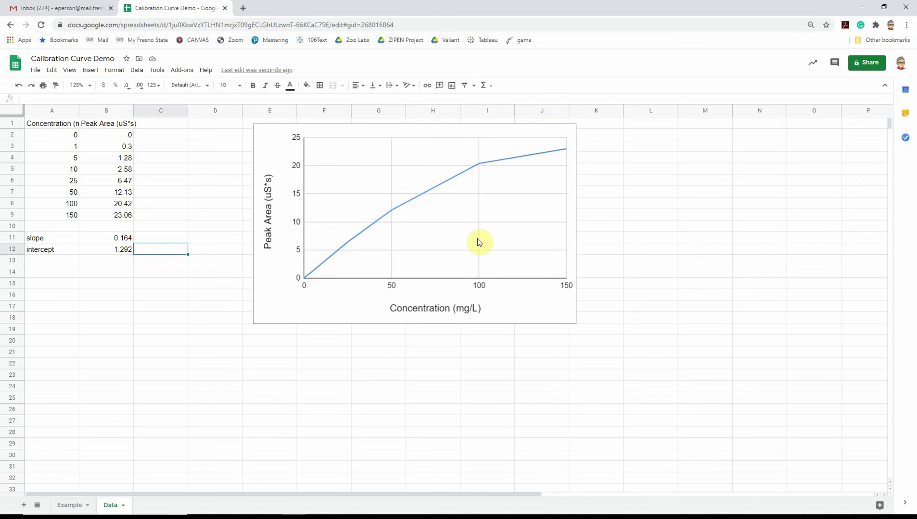
Add a 'Fit' header in C1 and select C2 for the fit formula.
left_click(152, 125)
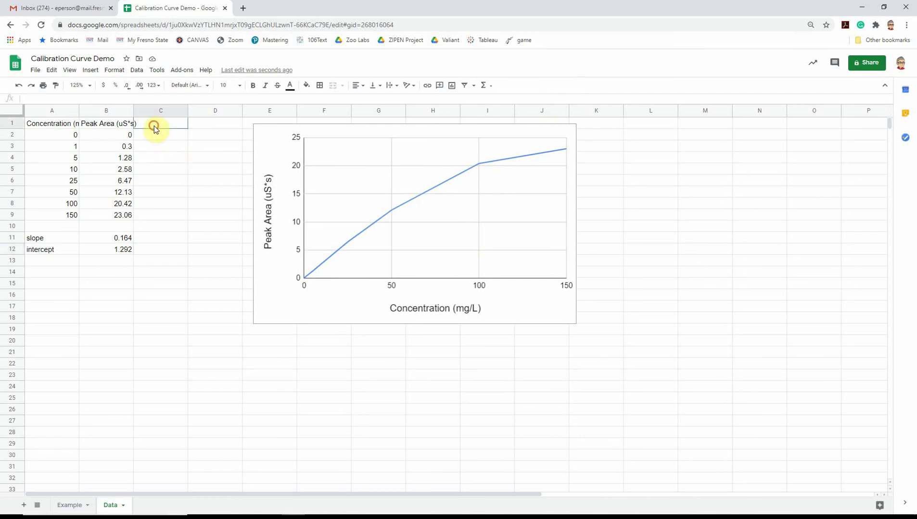
type("Fit")
key("Return")
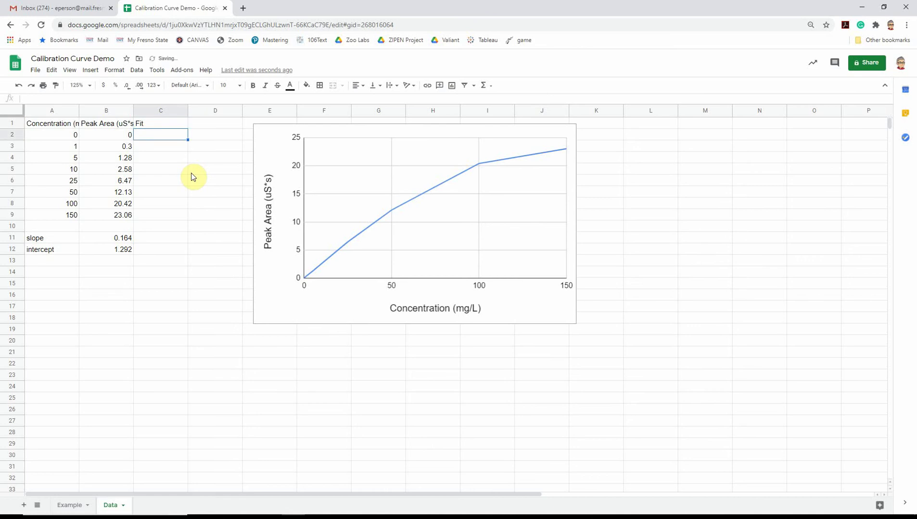
left_click_drag(155, 135, 158, 216)
left_click_drag(101, 135, 99, 215)
left_click(148, 134)
left_click(51, 135)
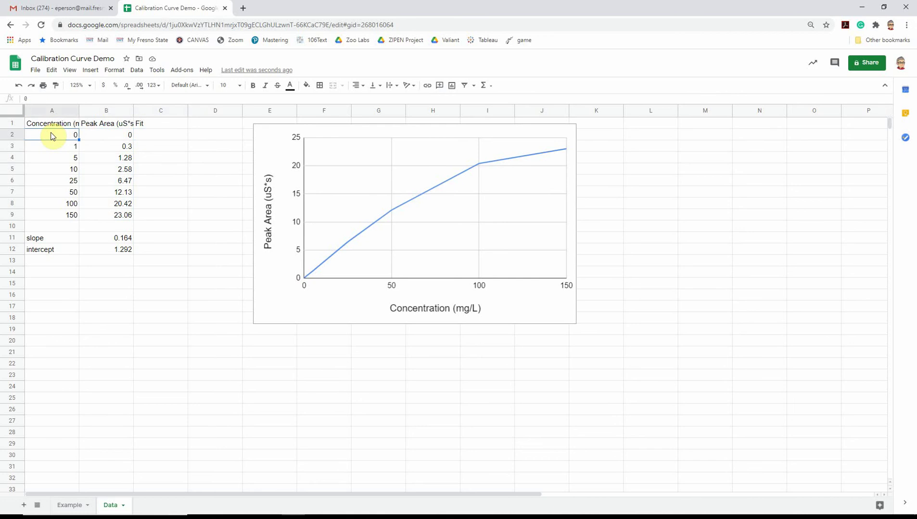
left_click(151, 135)
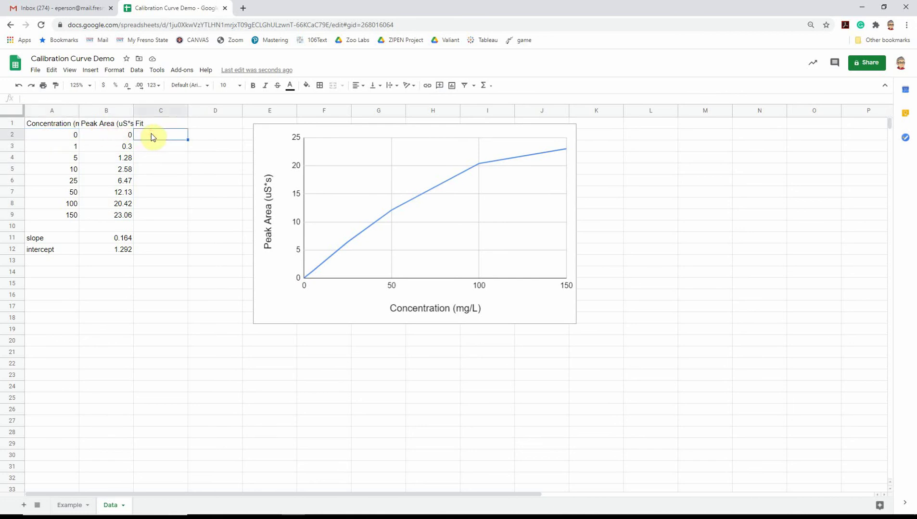
Build =B11*A2+B12 in C2 by referencing the slope, concentration and intercept cells.
type("=")
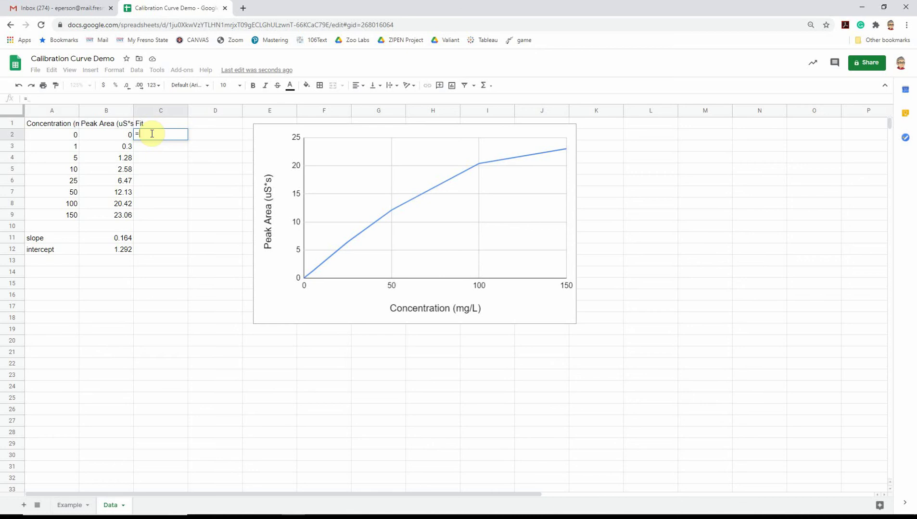
left_click(111, 242)
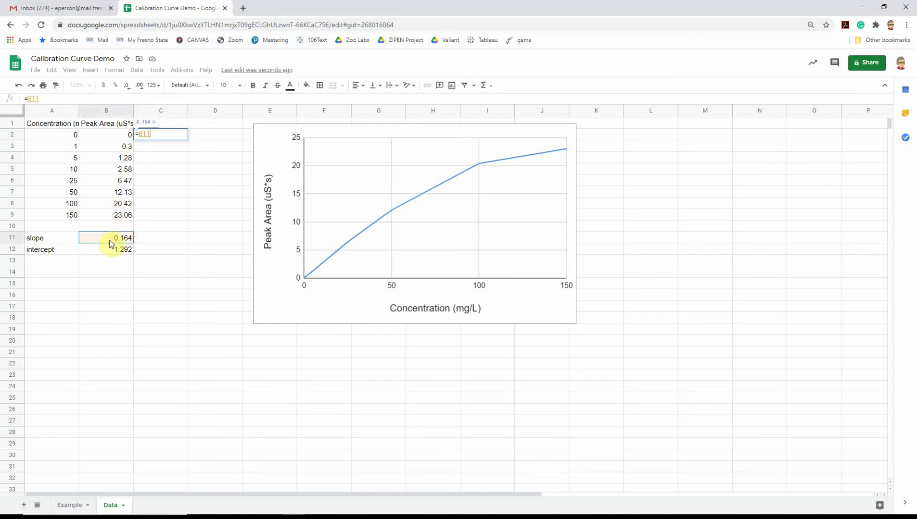
type("*")
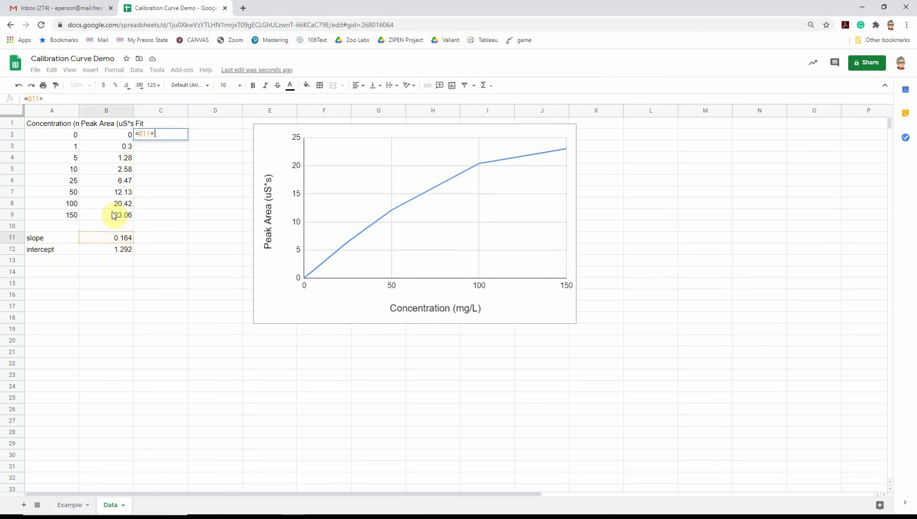
left_click(53, 139)
type("+")
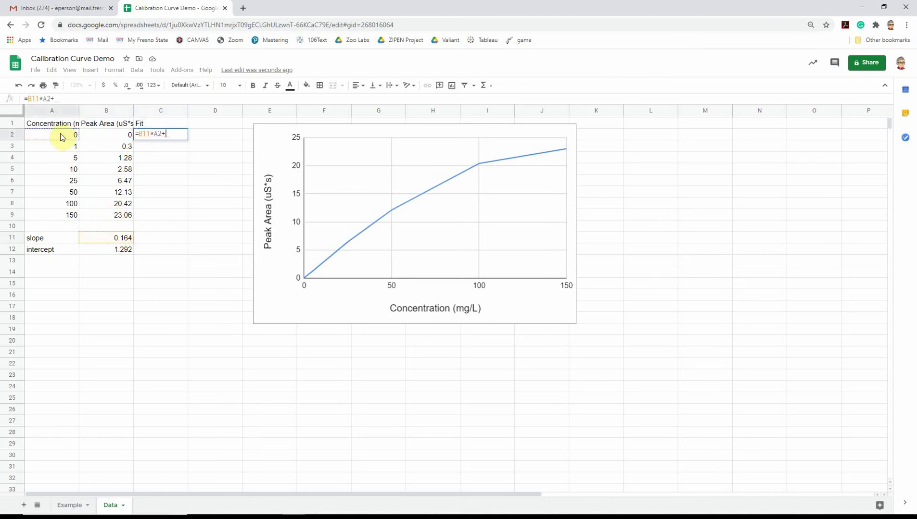
left_click(97, 253)
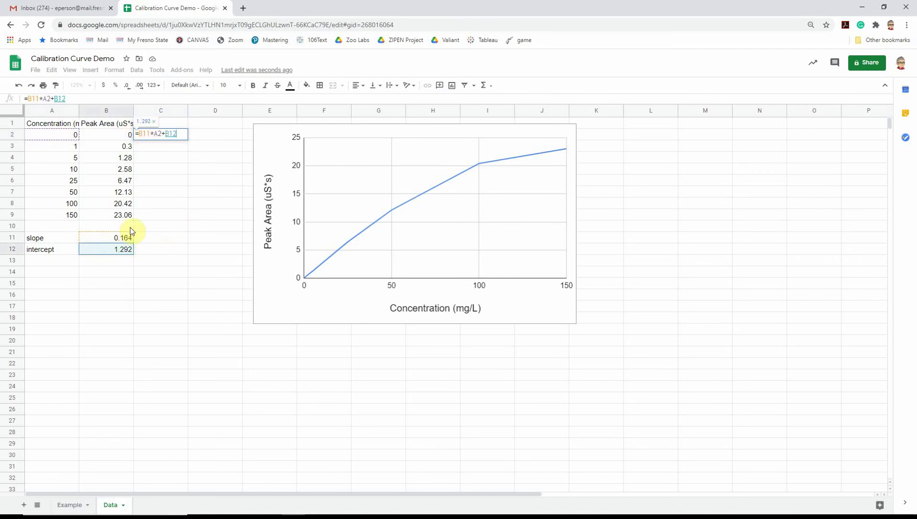
Enter the fit formula, copy it to C4, and inspect its shifted references.
key("Return")
left_click(182, 136)
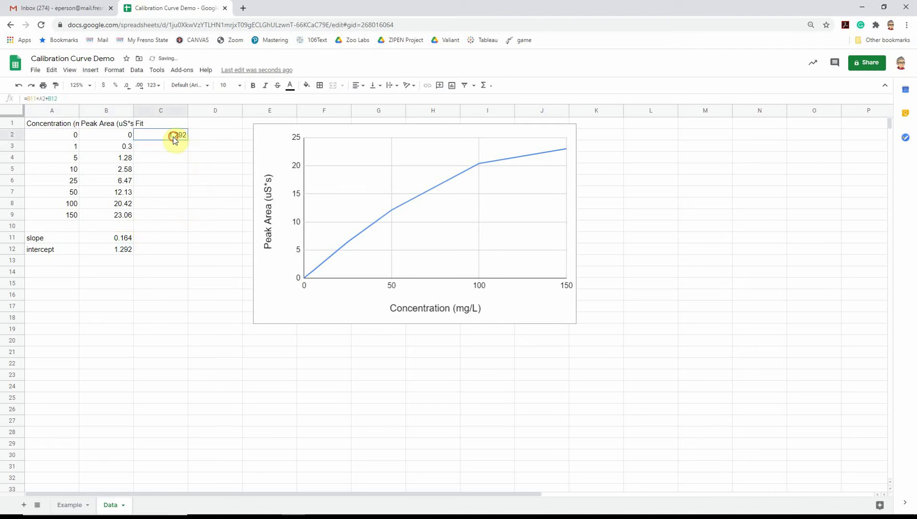
left_click_drag(187, 140, 180, 160)
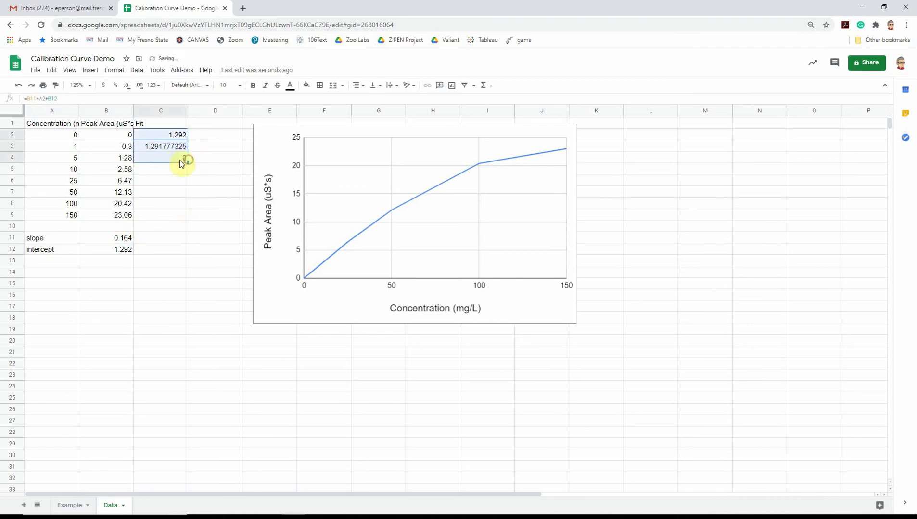
left_click(172, 164)
left_click(82, 99)
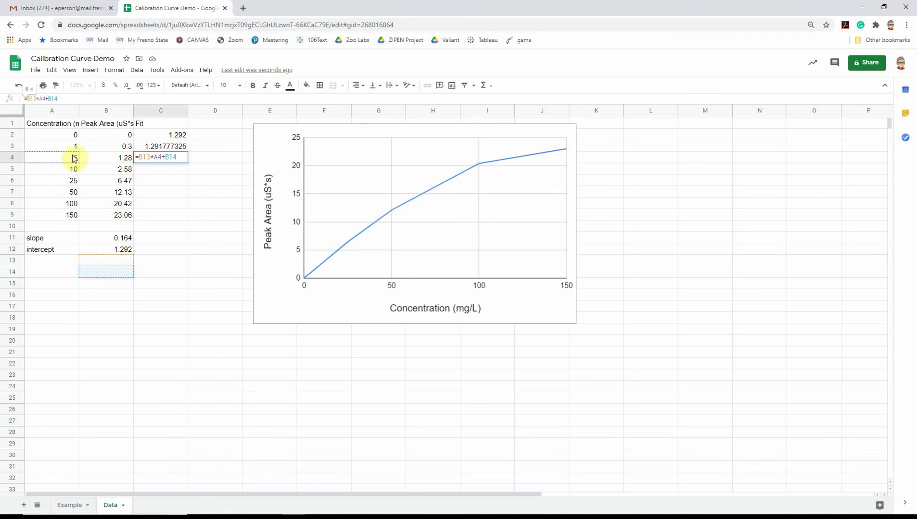
key("Return")
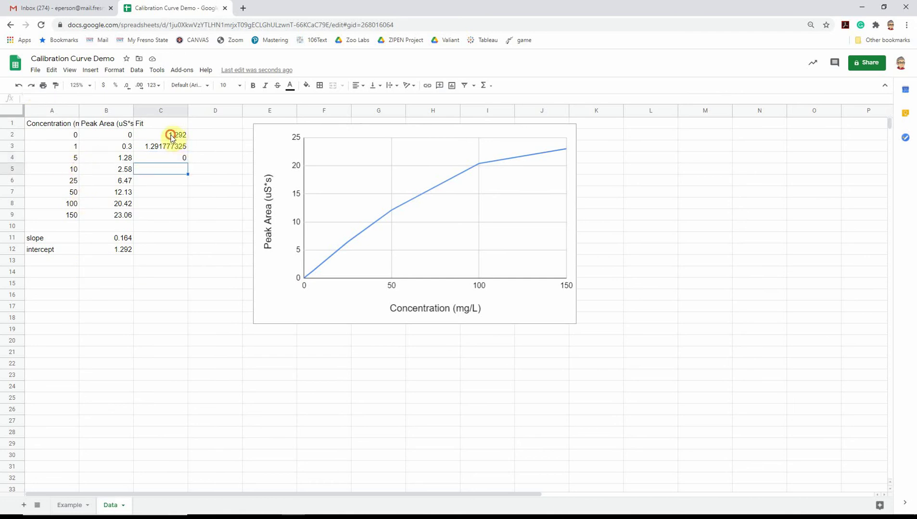
Change C2 to =$B$11*A2+$B$12 and fill it down to C9.
left_click(171, 136)
left_click(50, 99)
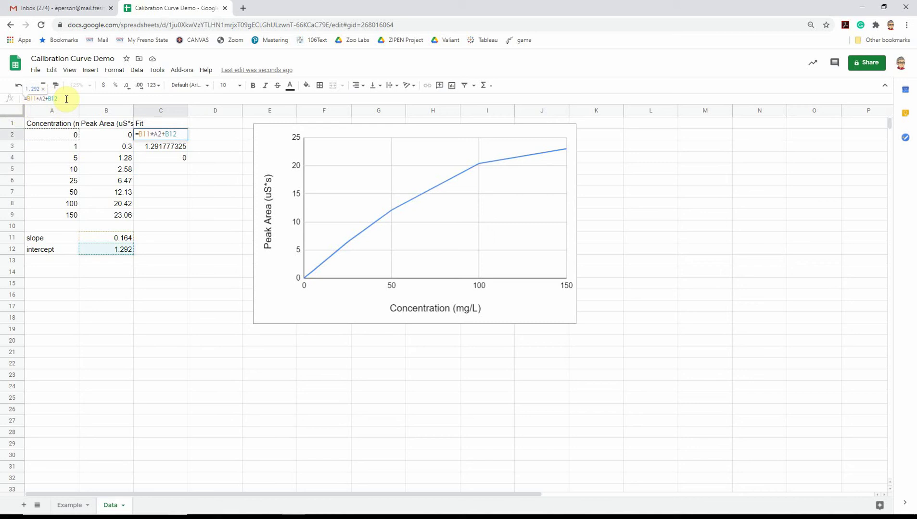
left_click(30, 99)
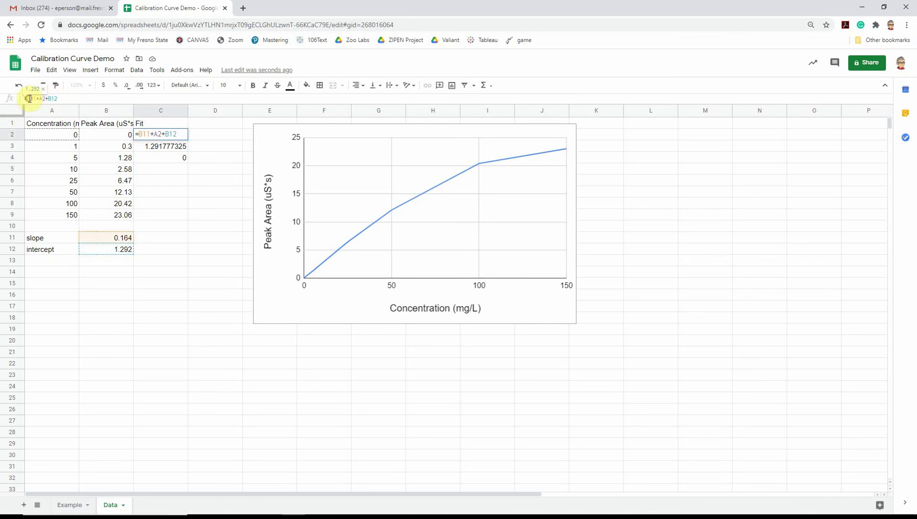
key("F4")
left_click(61, 99)
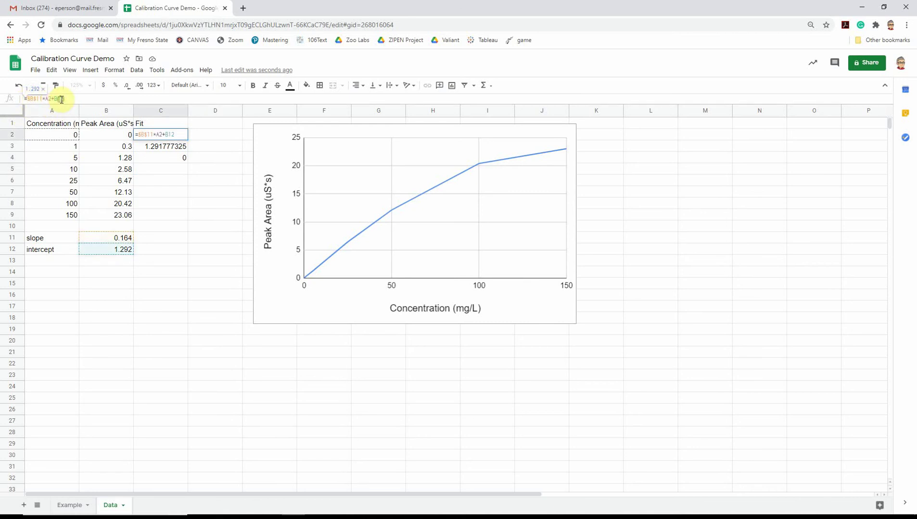
key("F4")
key("Return")
left_click(154, 134)
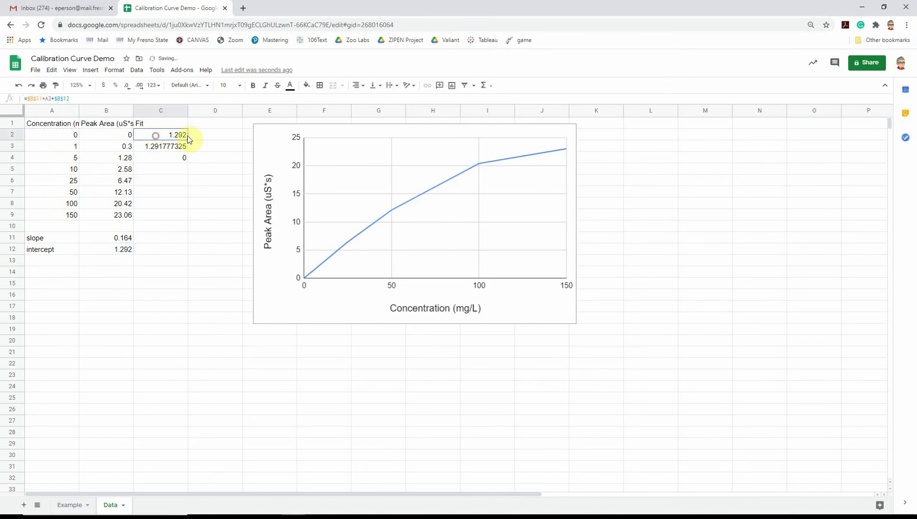
left_click_drag(188, 140, 188, 211)
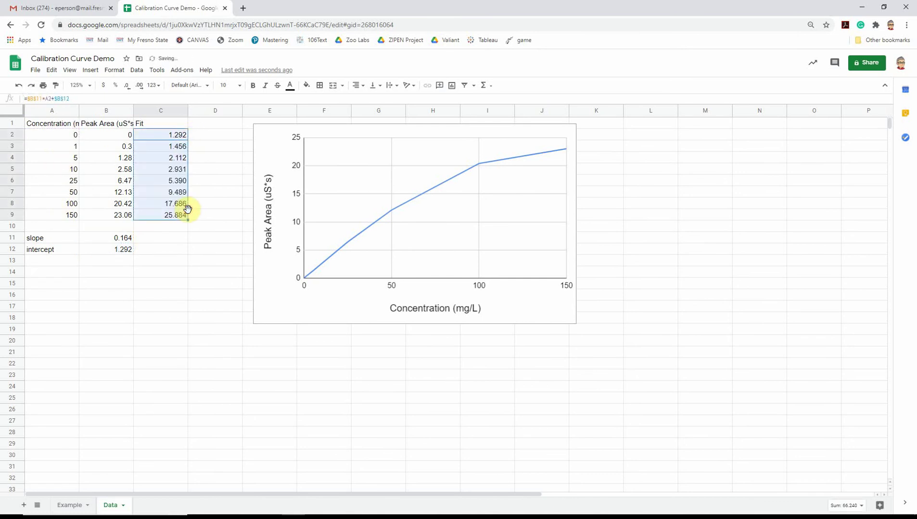
left_click(166, 146)
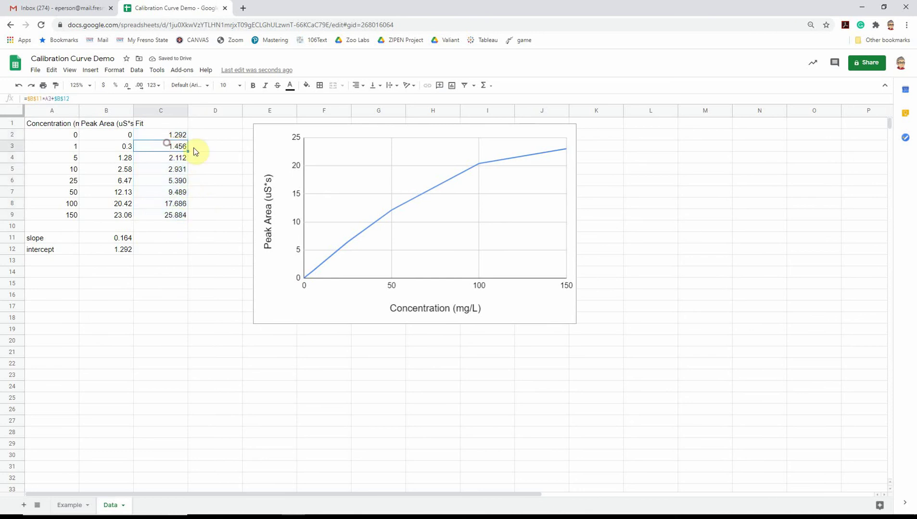
Change the chart data range to A1:C9 and add Fit as a second series.
left_click(425, 133)
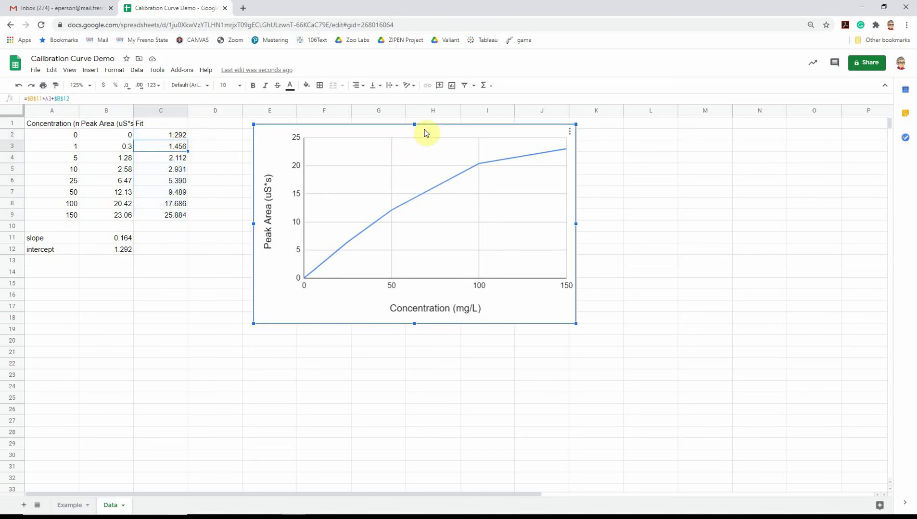
left_click(569, 132)
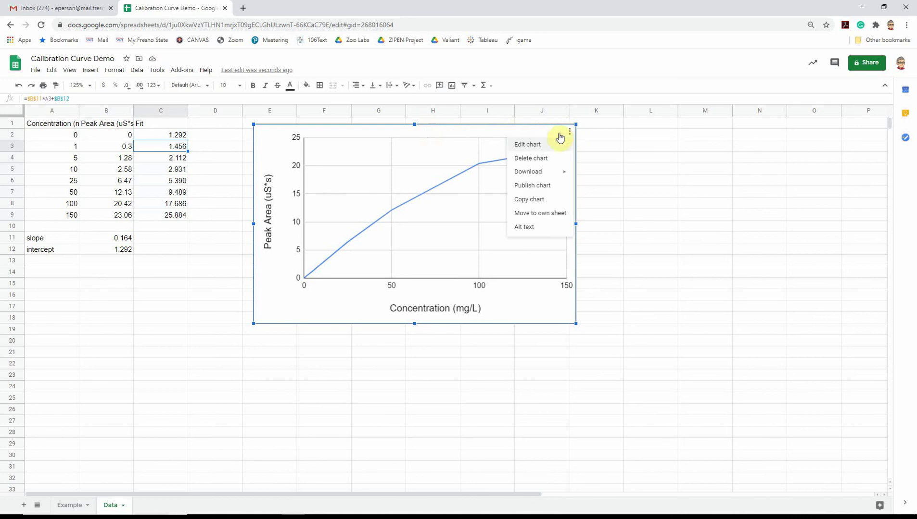
left_click(532, 145)
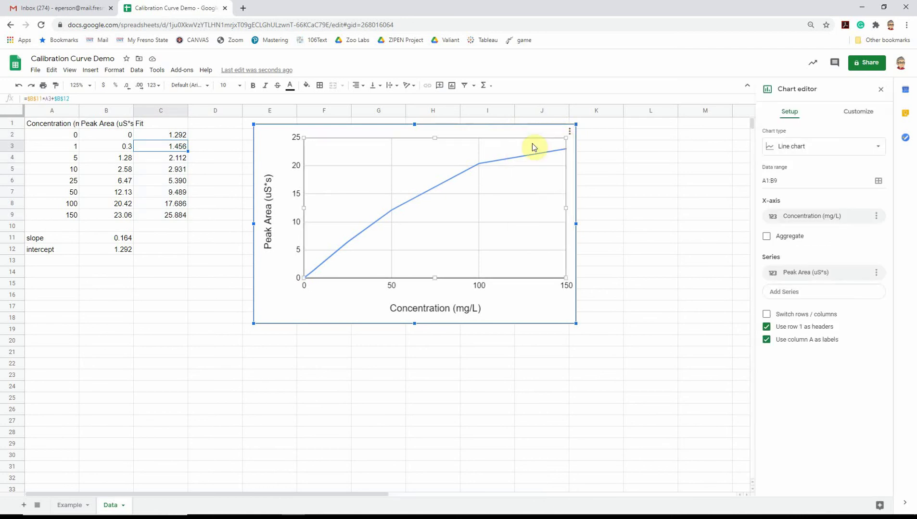
left_click(774, 181)
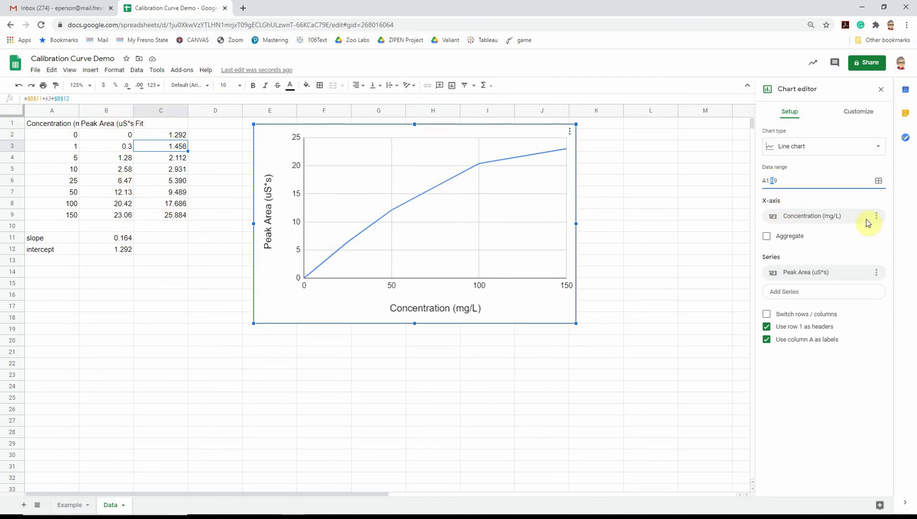
type("c")
key("Return")
left_click(838, 303)
left_click(796, 356)
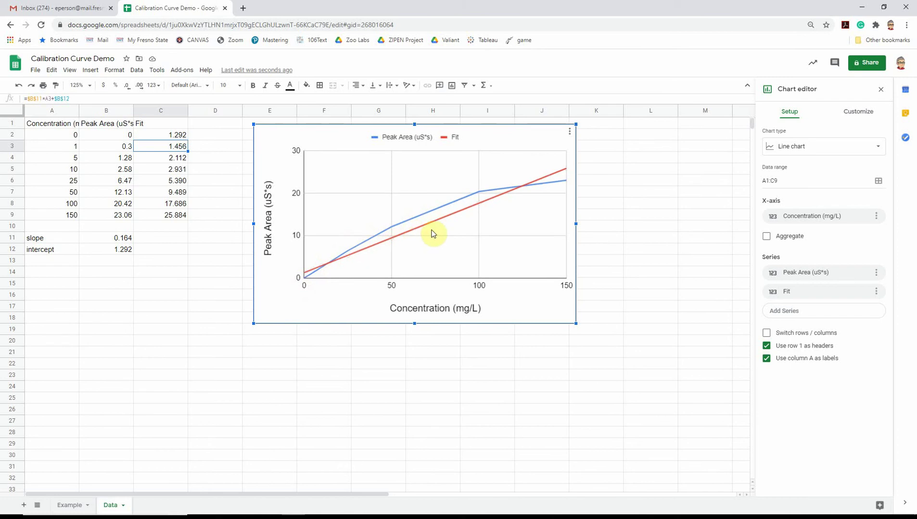
Format the Peak Area series with 7px points and 0px line thickness so no connecting line shows.
left_click(493, 190)
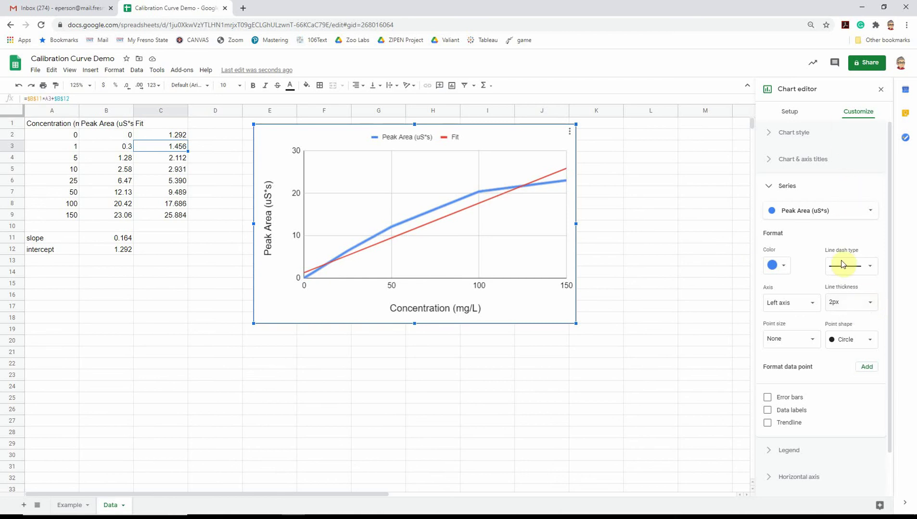
left_click(863, 212)
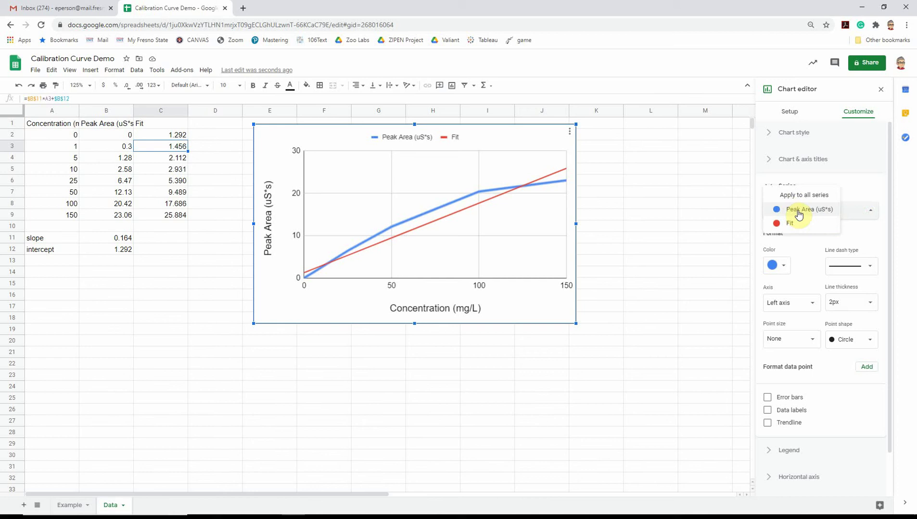
left_click(810, 213)
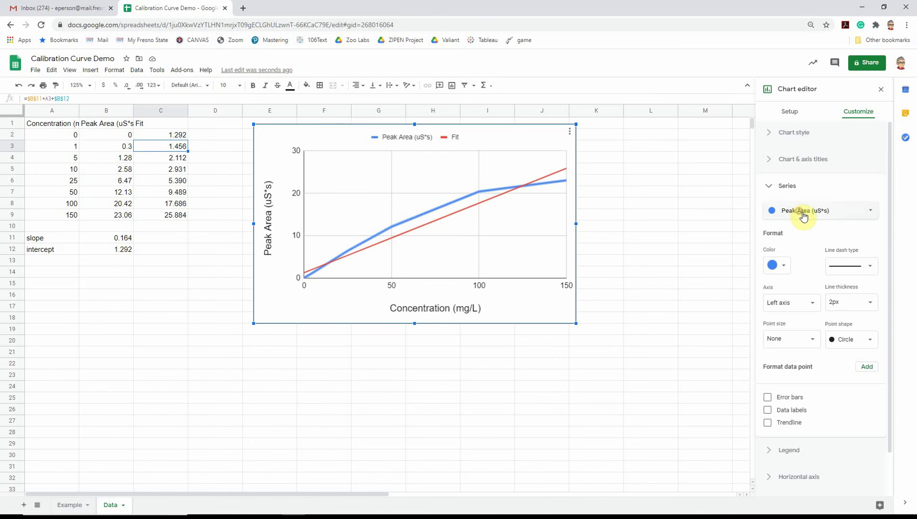
left_click(871, 271)
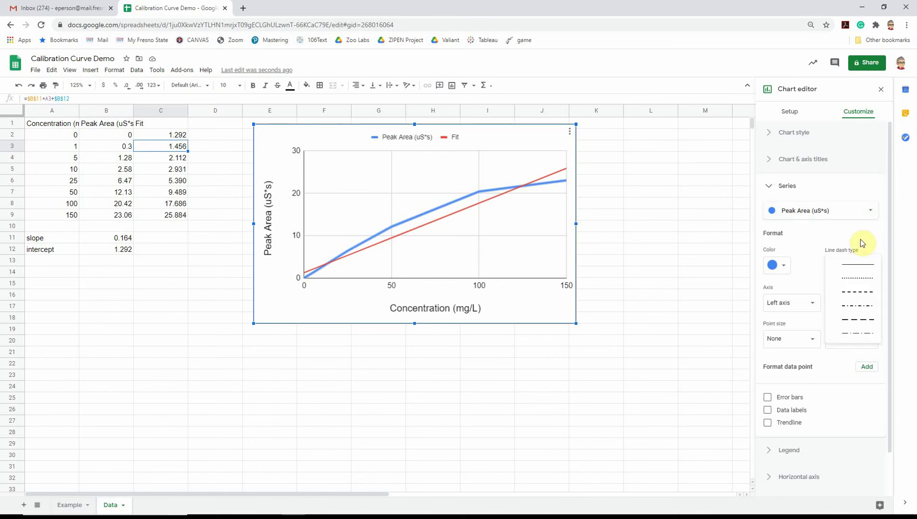
left_click(861, 247)
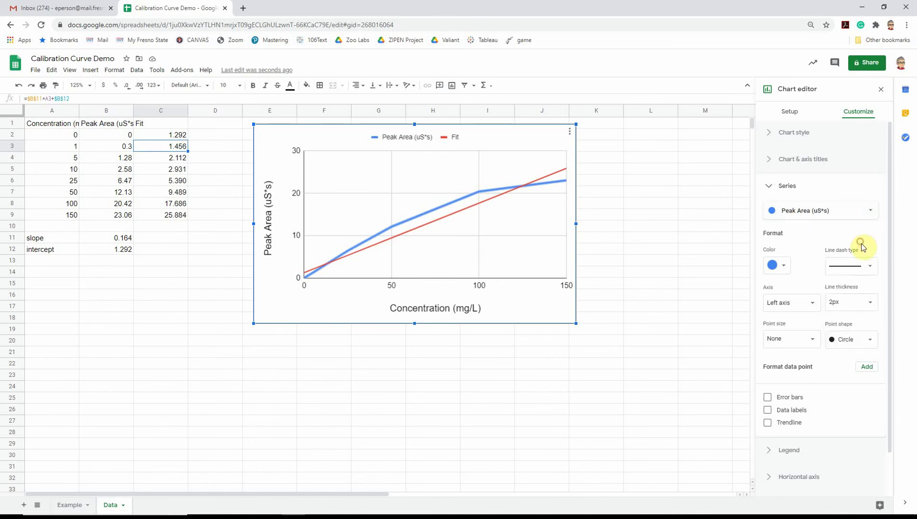
left_click(843, 303)
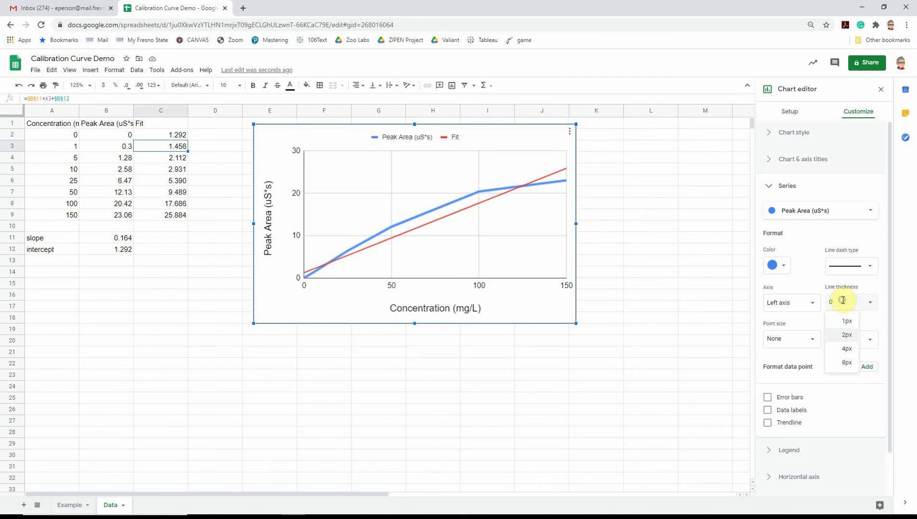
left_click(808, 339)
left_click(786, 387)
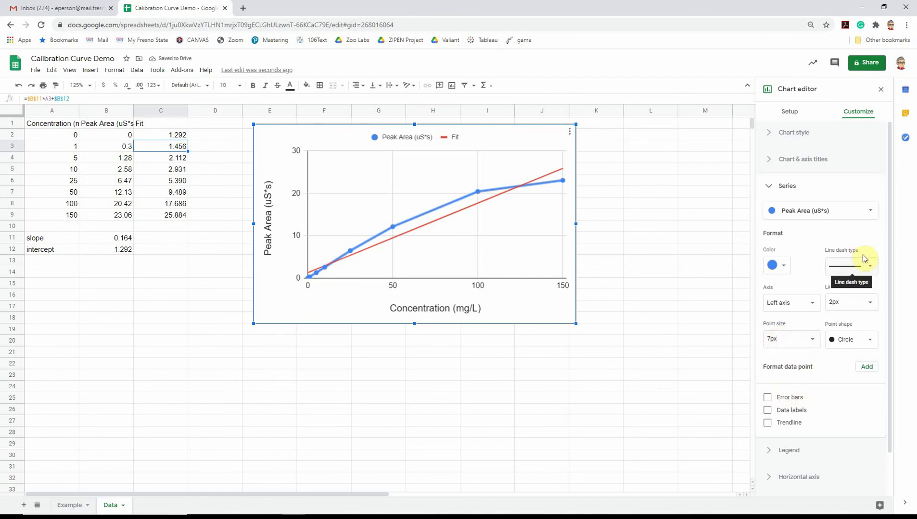
left_click(853, 302)
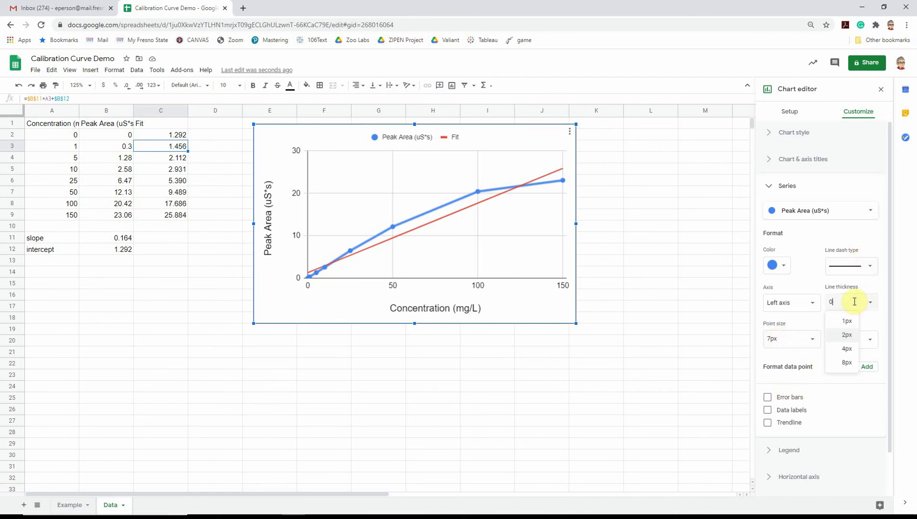
type("0")
key("Return")
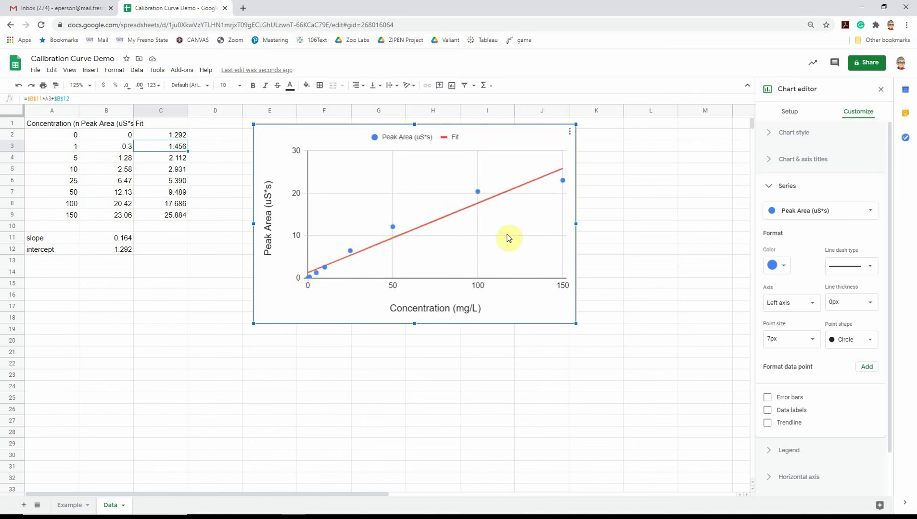
Make the Fit series line blue and 1px thick.
left_click(866, 212)
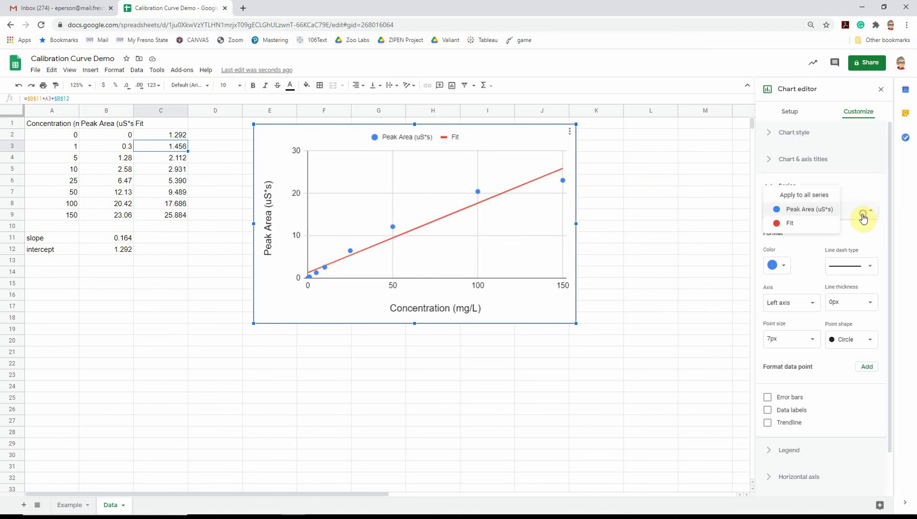
left_click(793, 226)
left_click(781, 265)
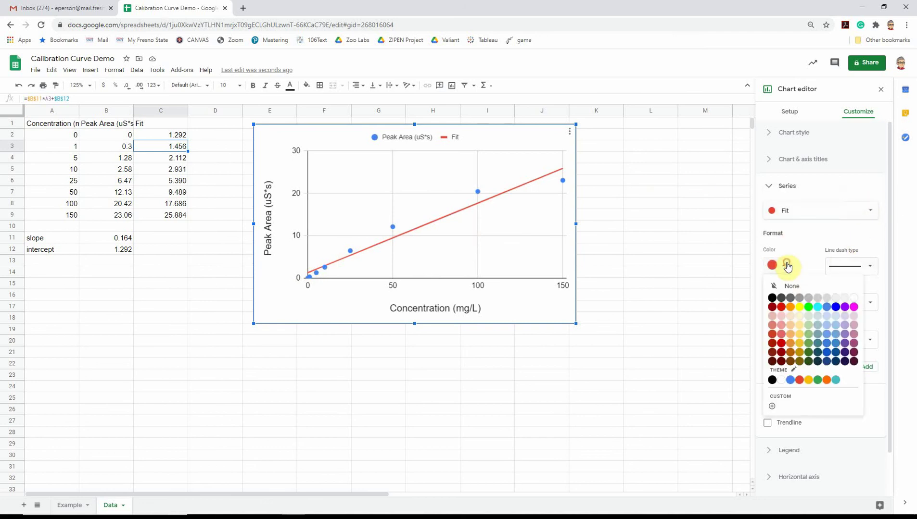
left_click(836, 307)
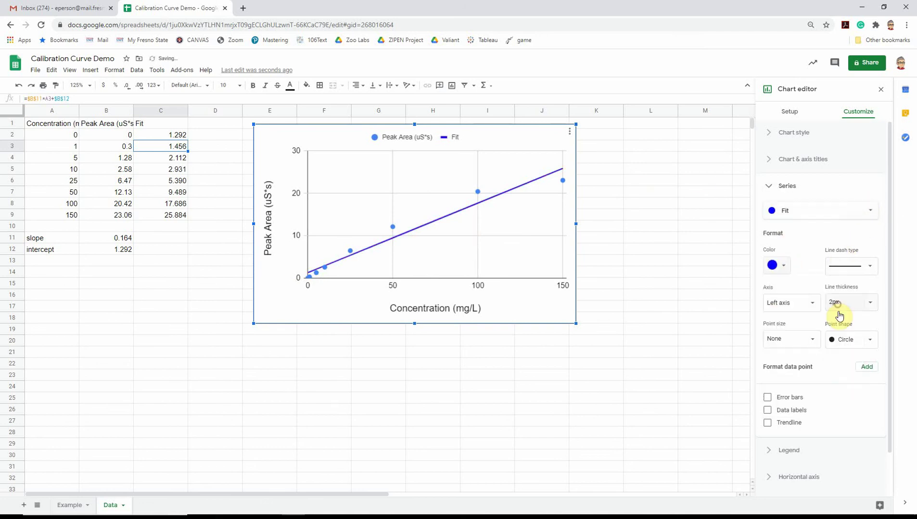
left_click(849, 302)
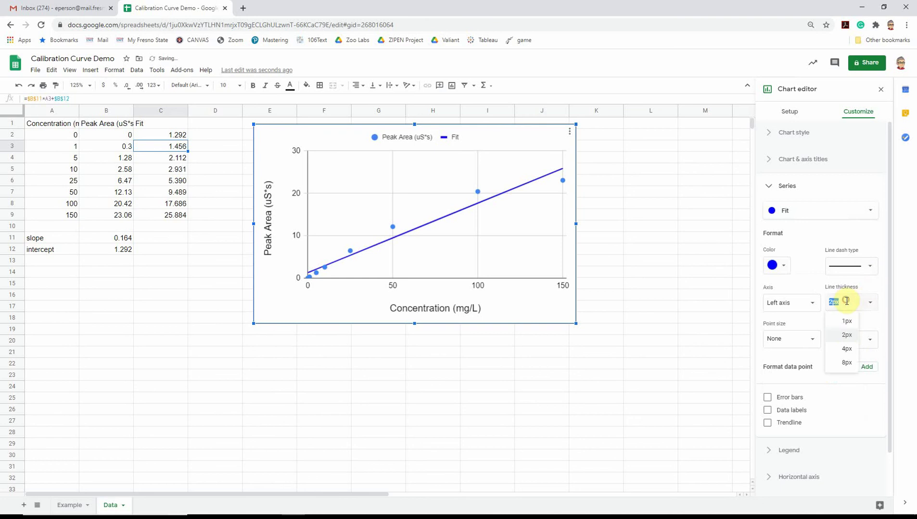
left_click(849, 325)
left_click(529, 213)
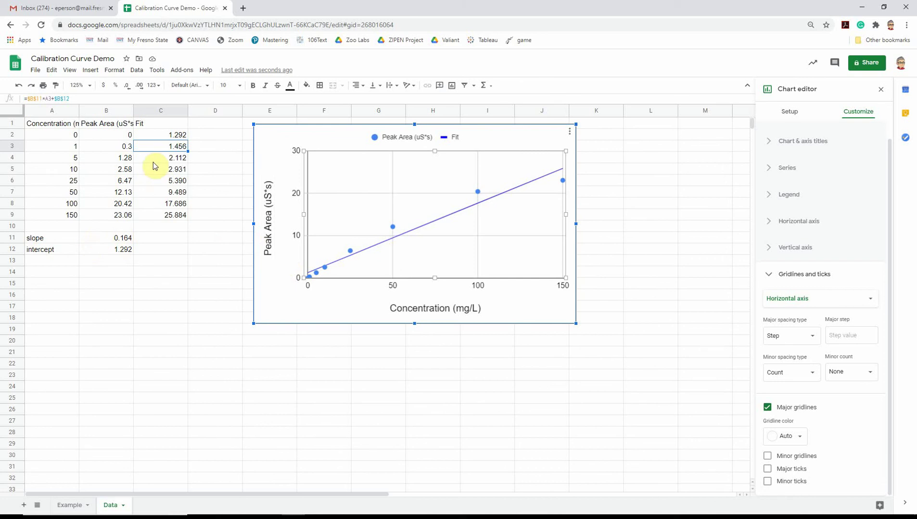
Change the B11 slope formula to =slope(B2:B7,A2:A7), giving 0.244.
left_click(110, 240)
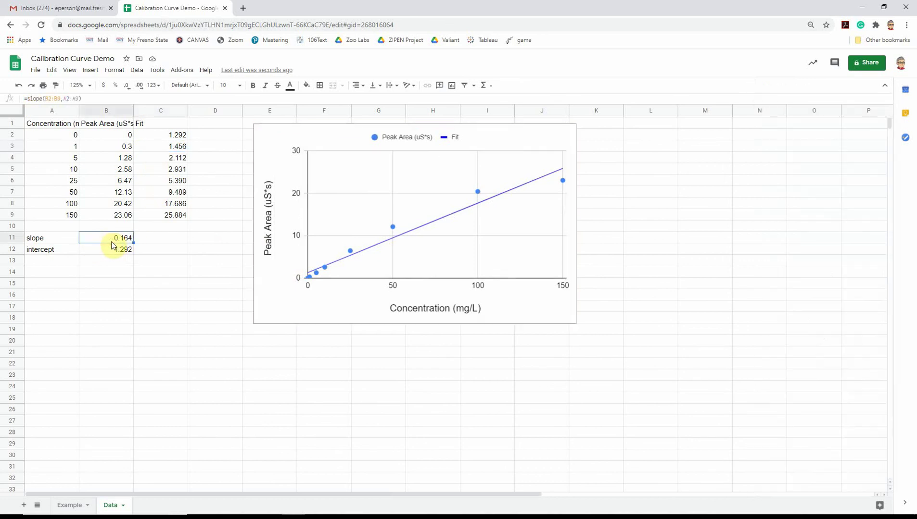
left_click(70, 100)
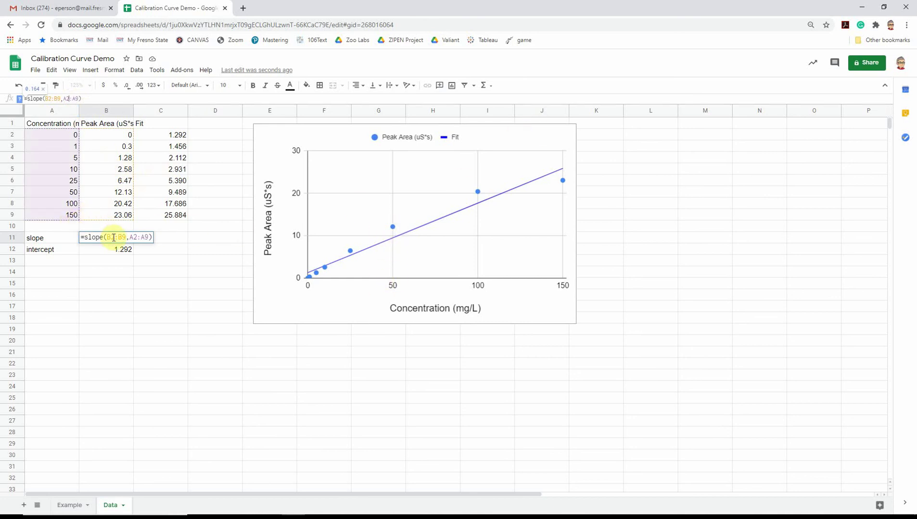
left_click(68, 98)
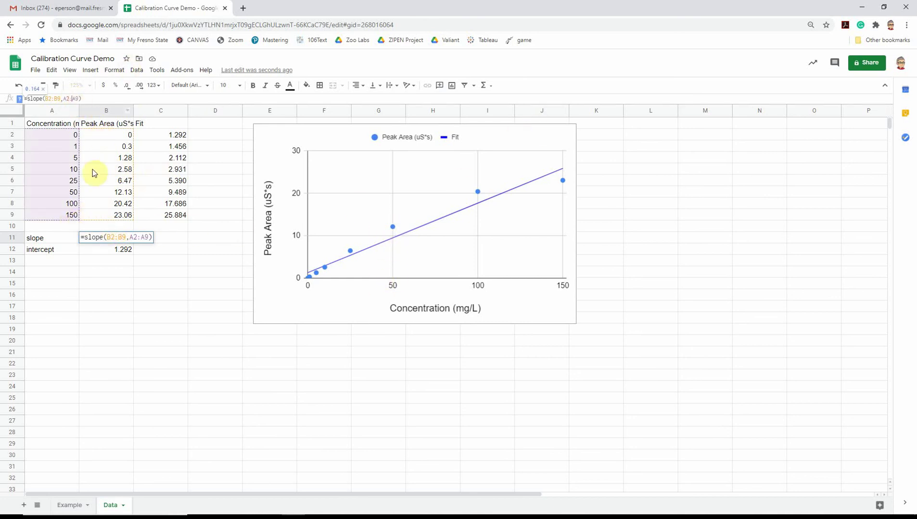
left_click(77, 218)
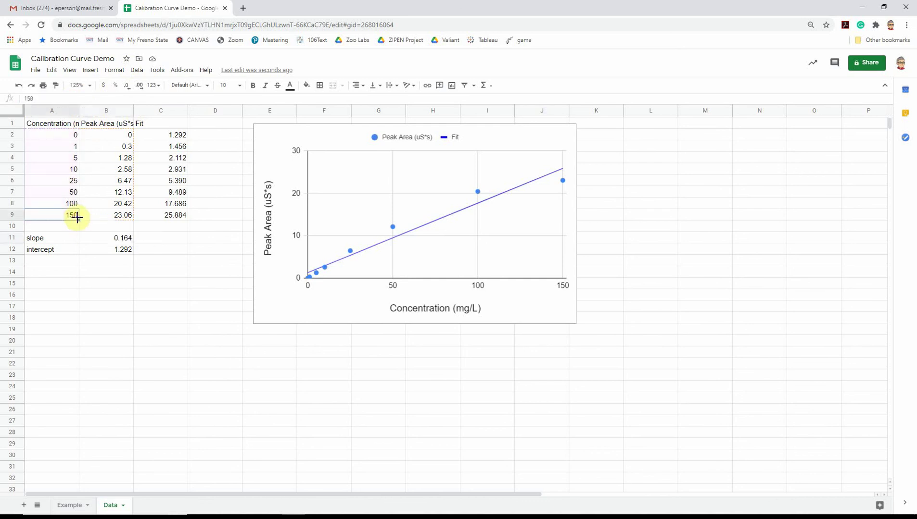
left_click(124, 239)
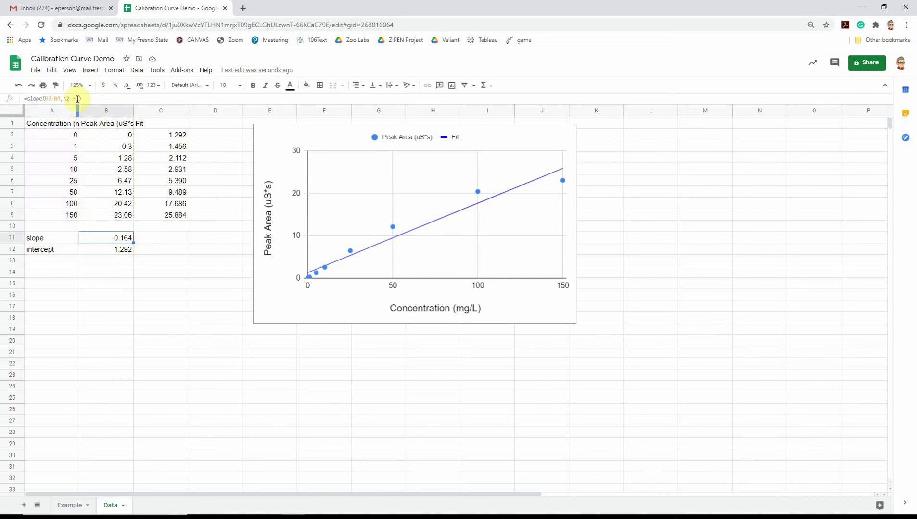
left_click(75, 98)
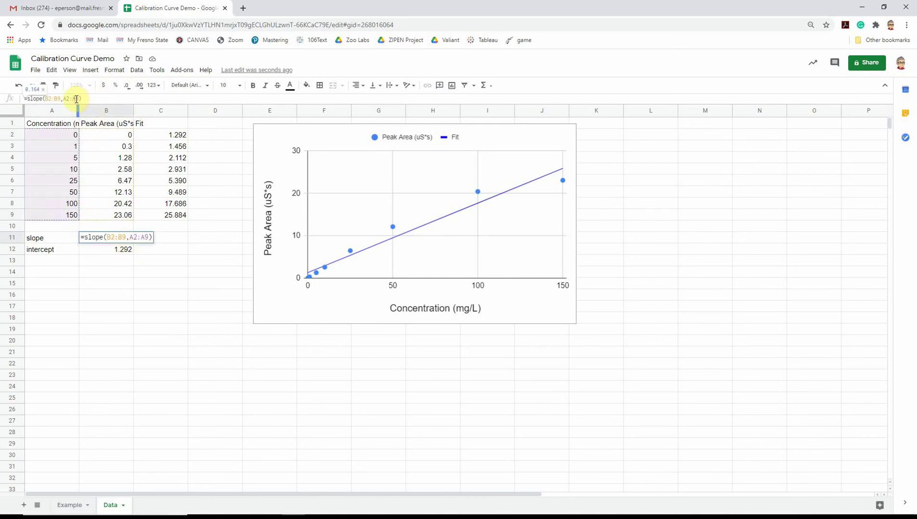
left_click(80, 99)
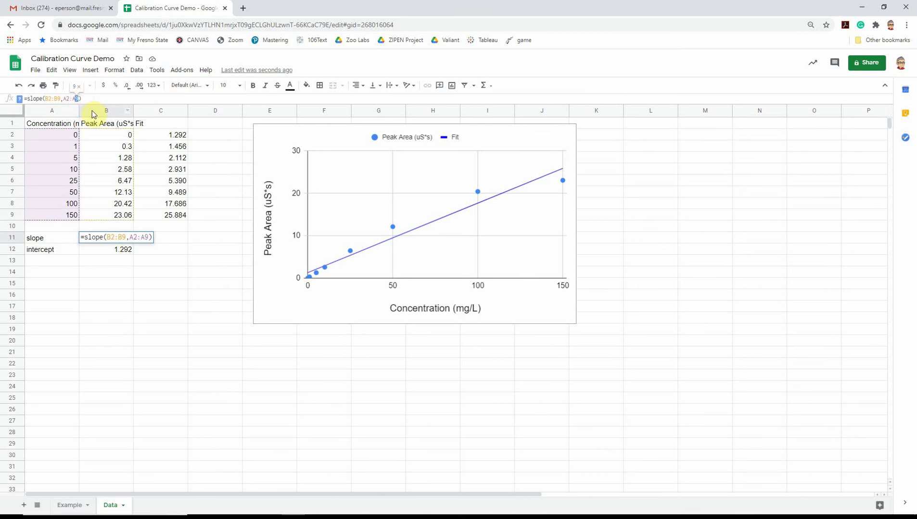
type("7")
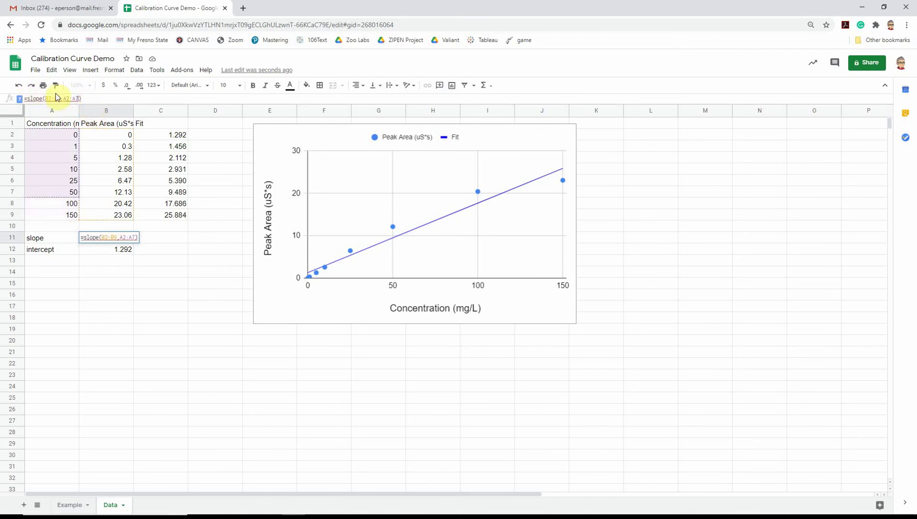
left_click(58, 99)
key("BackSpace")
type("7")
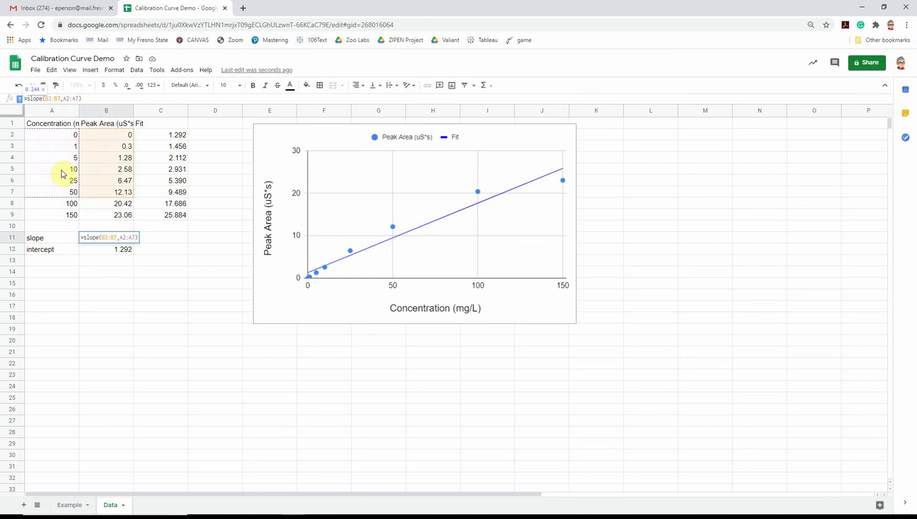
key("Return")
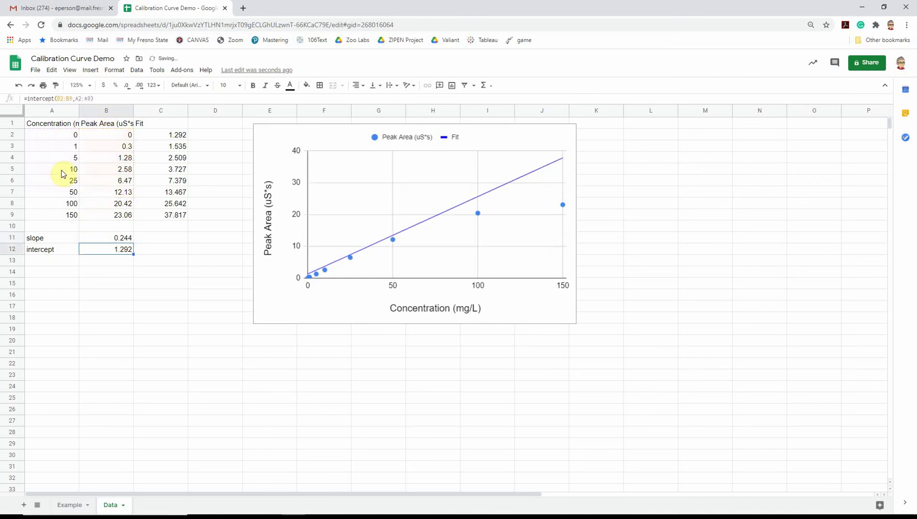
Limit the B12 intercept formula to ranges B2:B7 and A2:A7, giving 0.100.
left_click(70, 98)
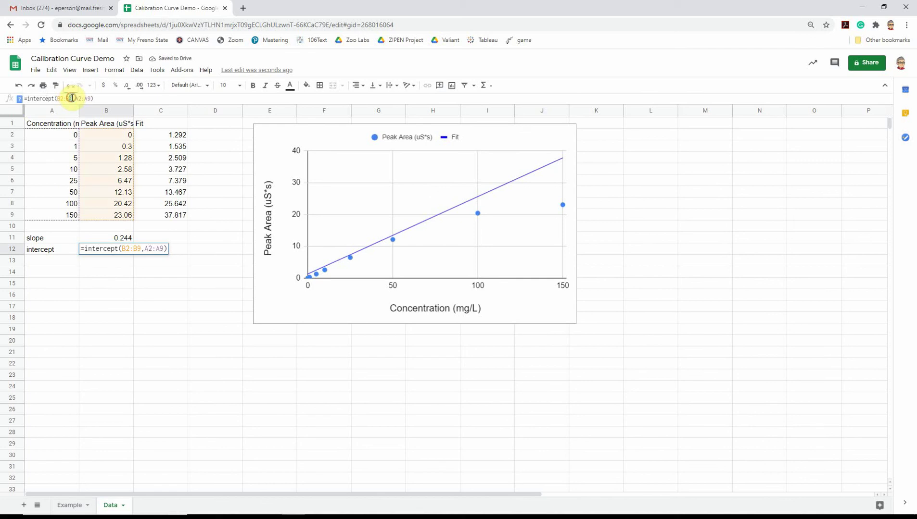
key("BackSpace")
type("7")
left_click(88, 99)
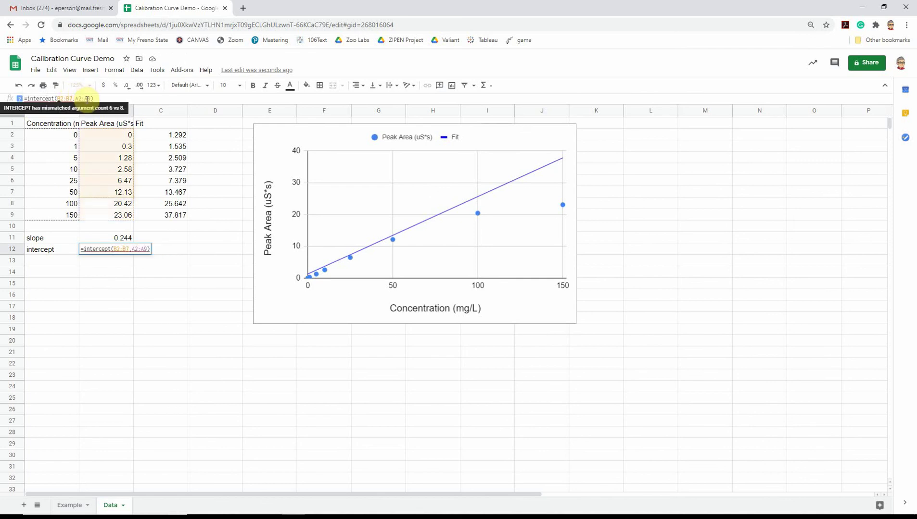
key("BackSpace")
type("7")
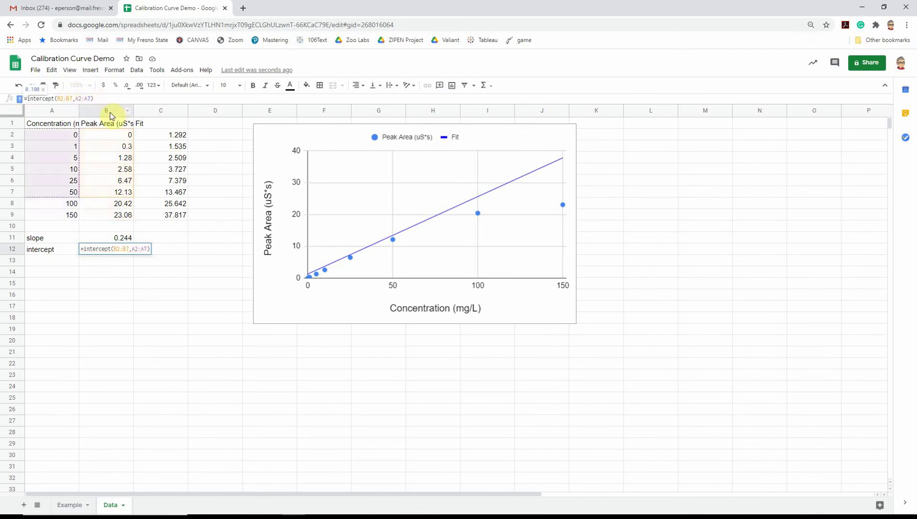
key("Return")
left_click(110, 251)
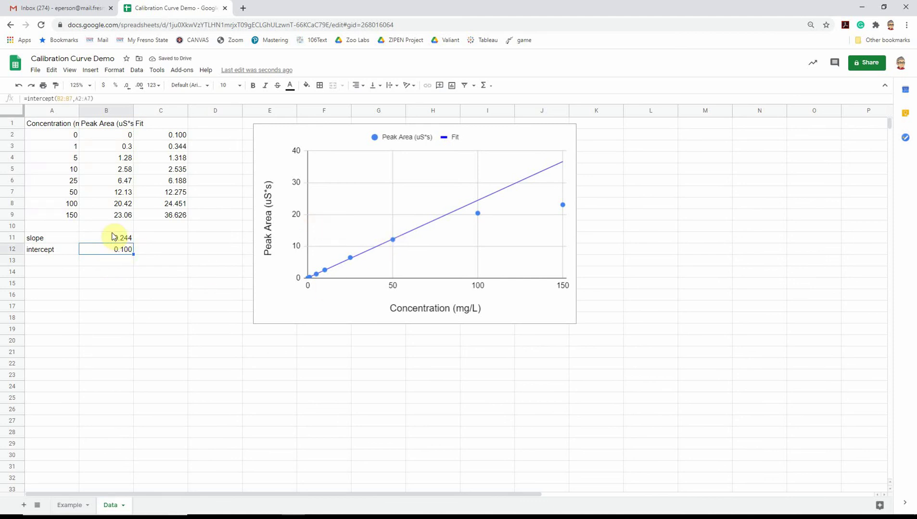
left_click(81, 99)
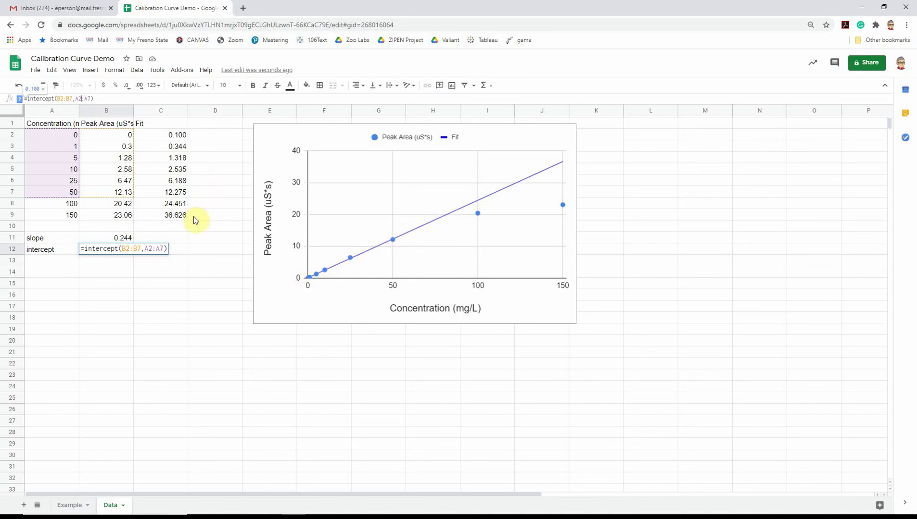
Confirm the intercept formula and review the standards' concentration values.
key("Return")
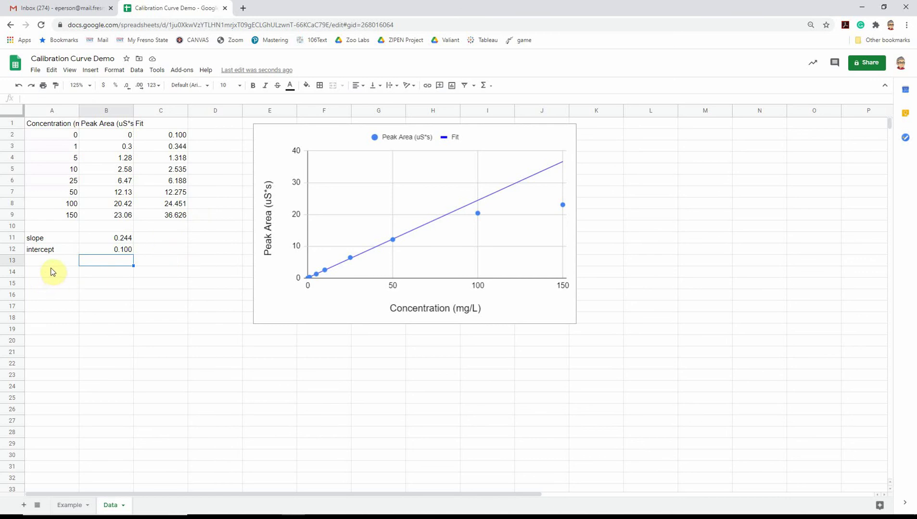
left_click(46, 274)
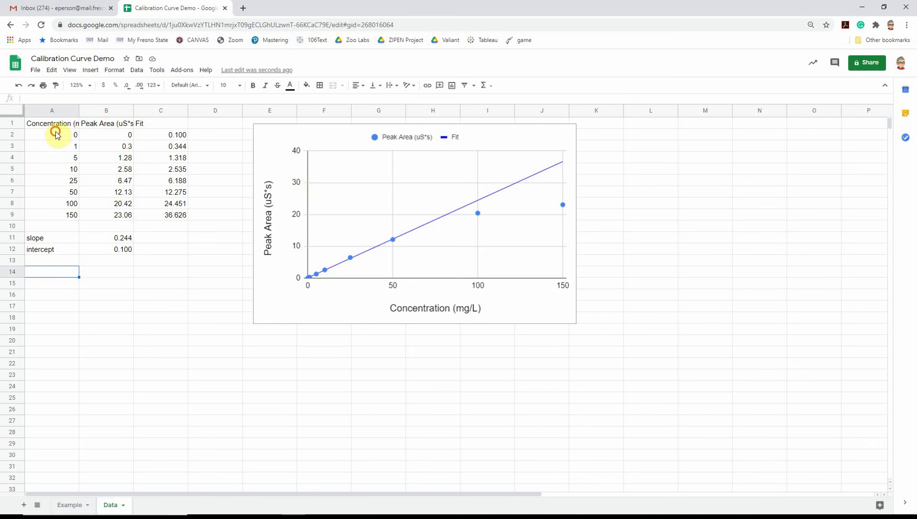
left_click_drag(53, 134, 51, 215)
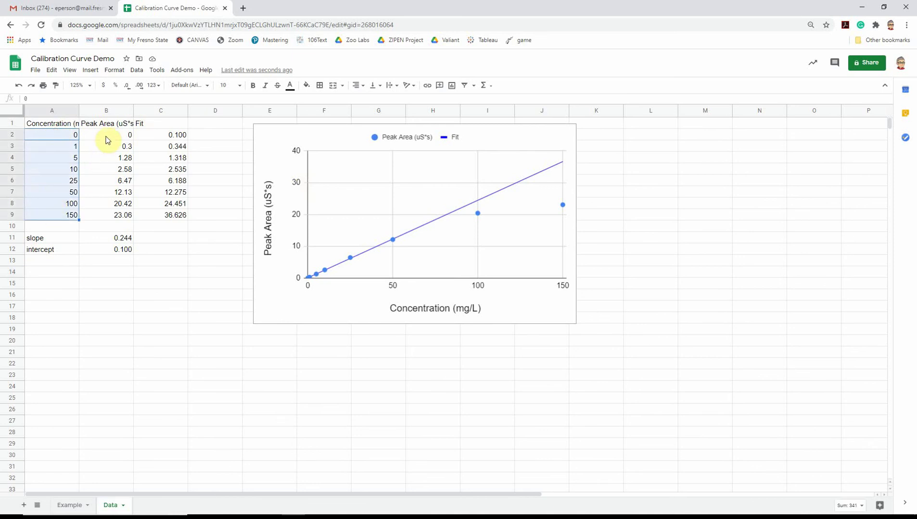
left_click_drag(106, 135, 112, 254)
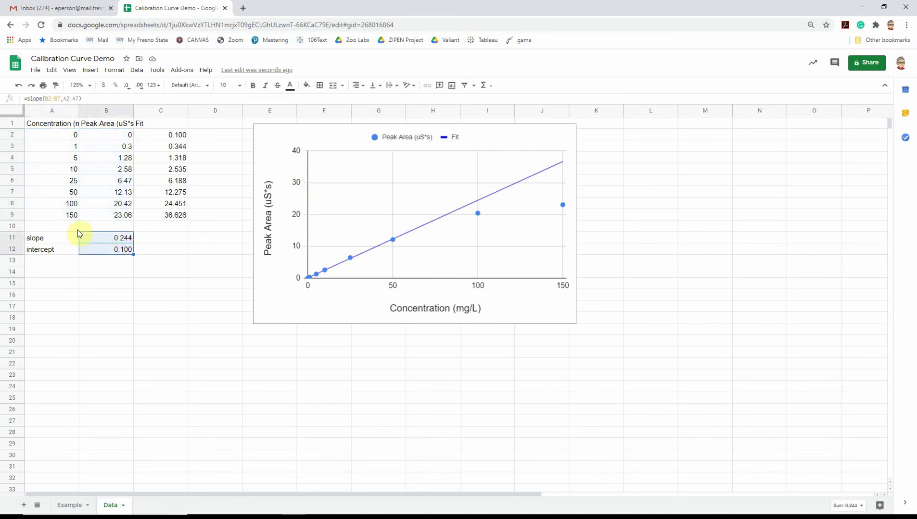
key("Return")
Enter headings Unknown, Peak Area and Concentration in A14:C14, then switch to the report PDF.
left_click(48, 273)
type("Unknown")
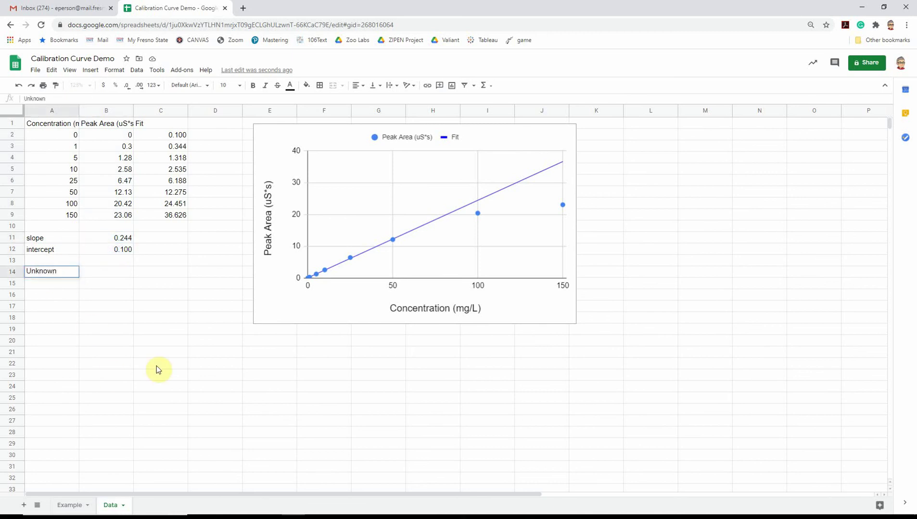
key("Tab")
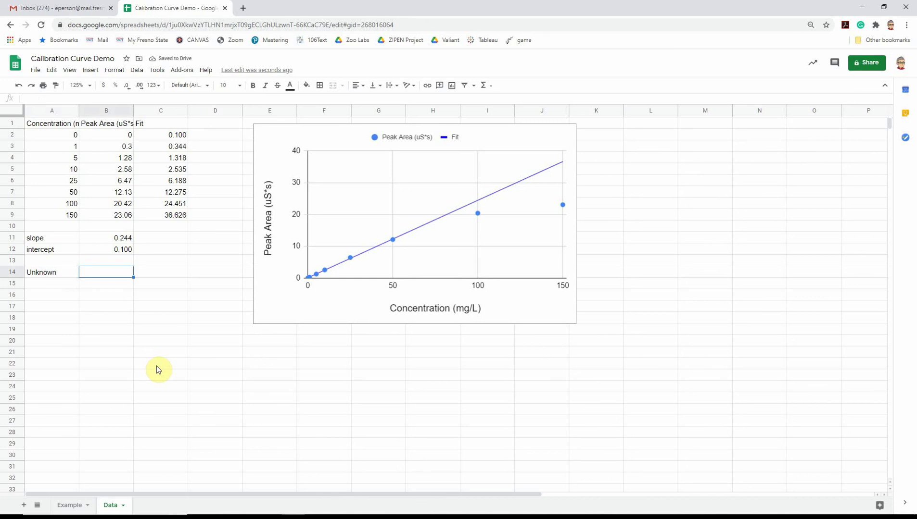
type("Peak Area")
key("Tab")
type("Conce")
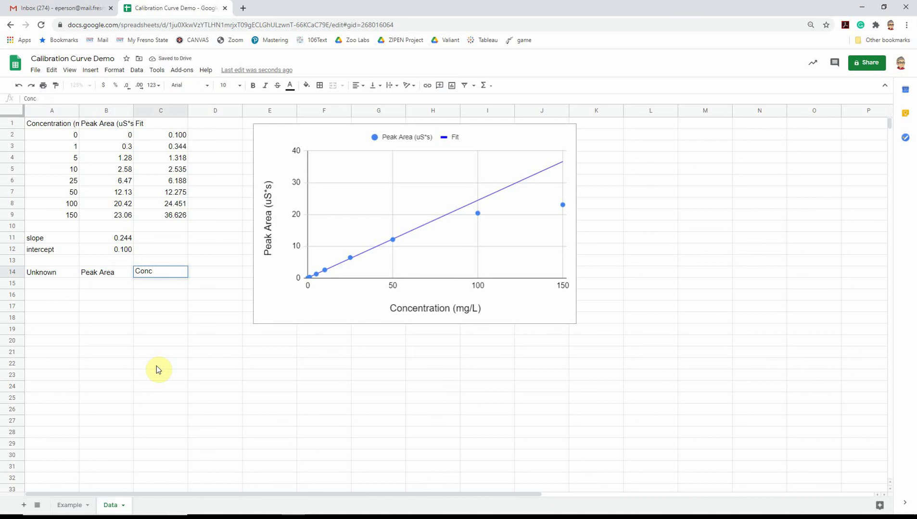
type("entration")
key("Return")
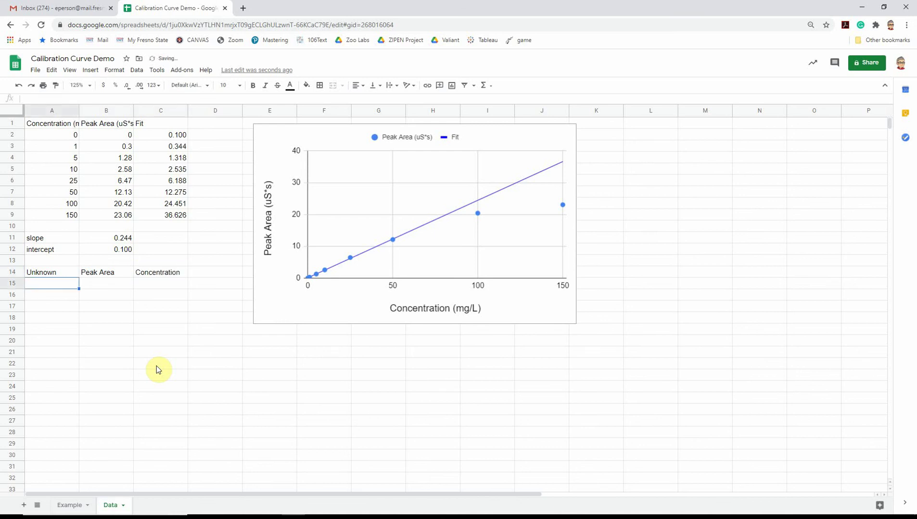
left_click(97, 276)
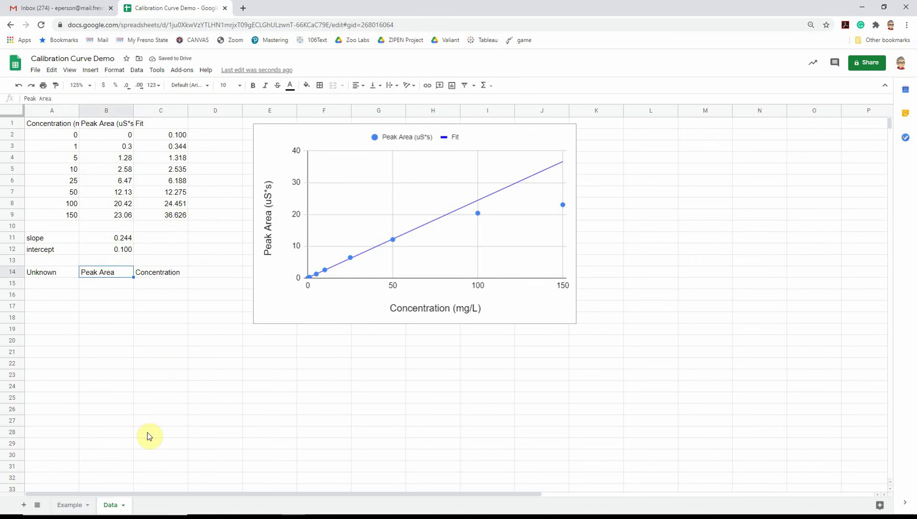
key("alt+Tab")
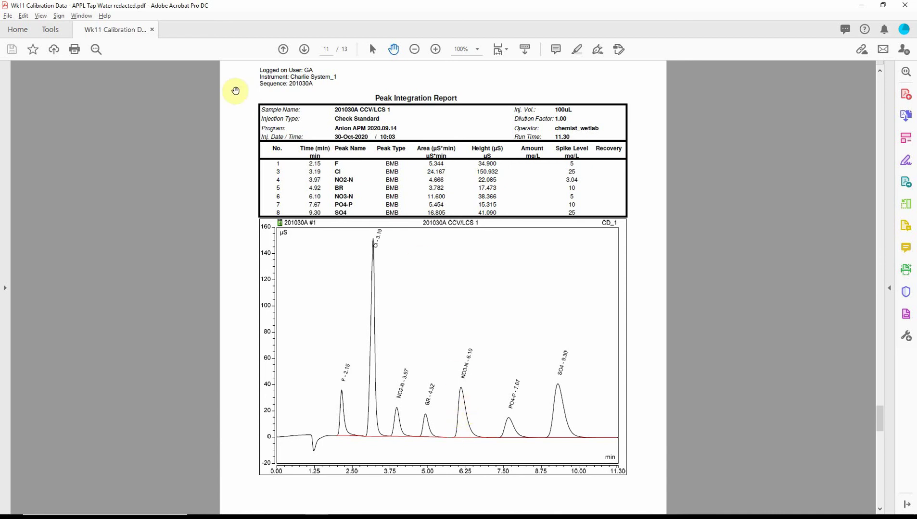
Enter the CCV unknown in A15 with a peak area of 7.22.
key("alt+Tab")
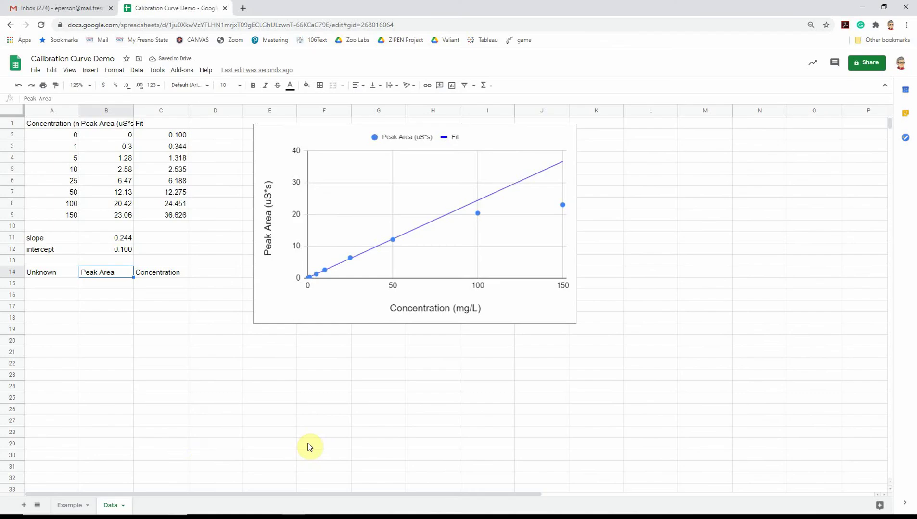
left_click(158, 284)
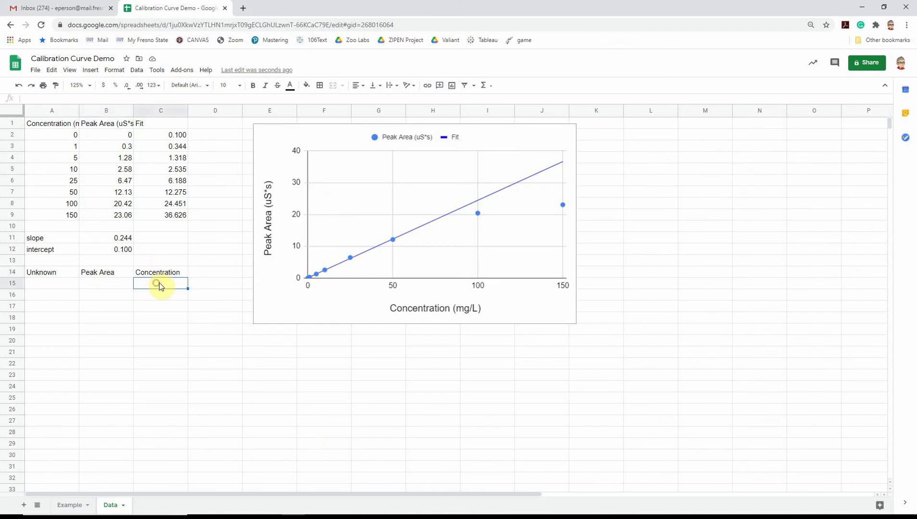
left_click(50, 285)
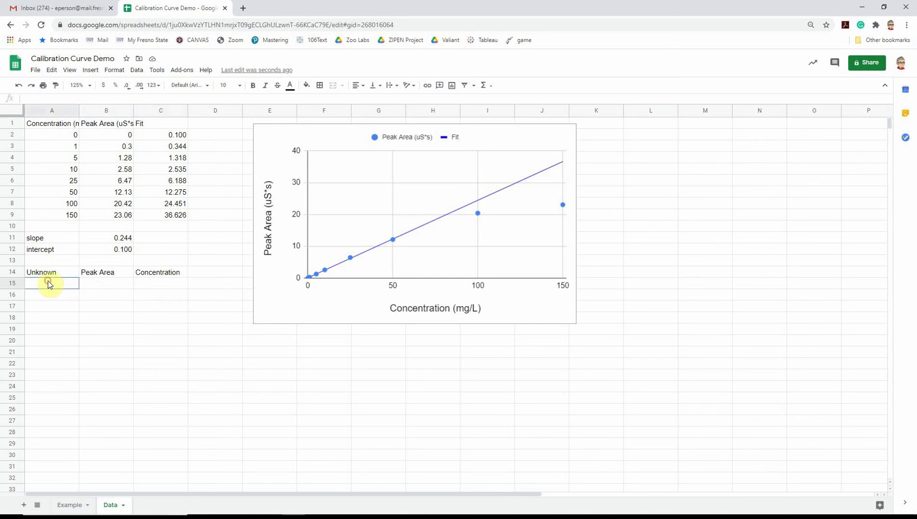
type("CCV")
key("Tab")
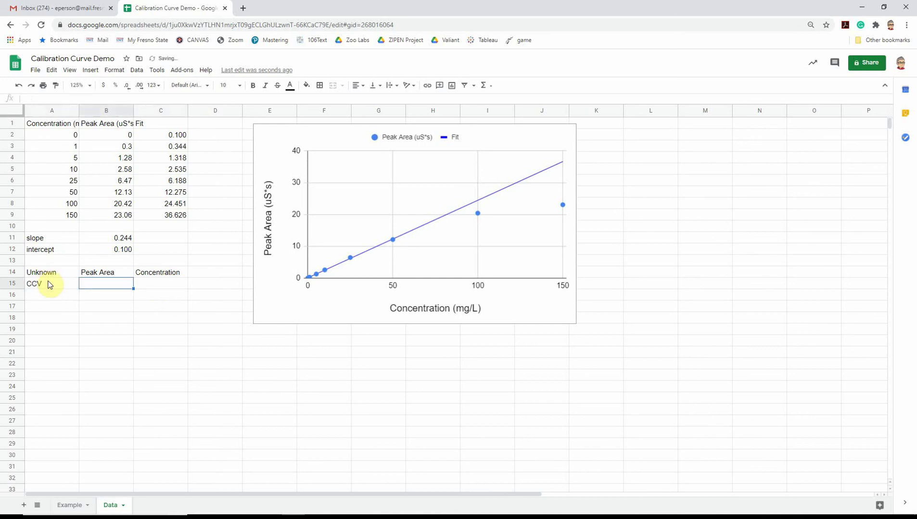
type("7.22")
key("Tab")
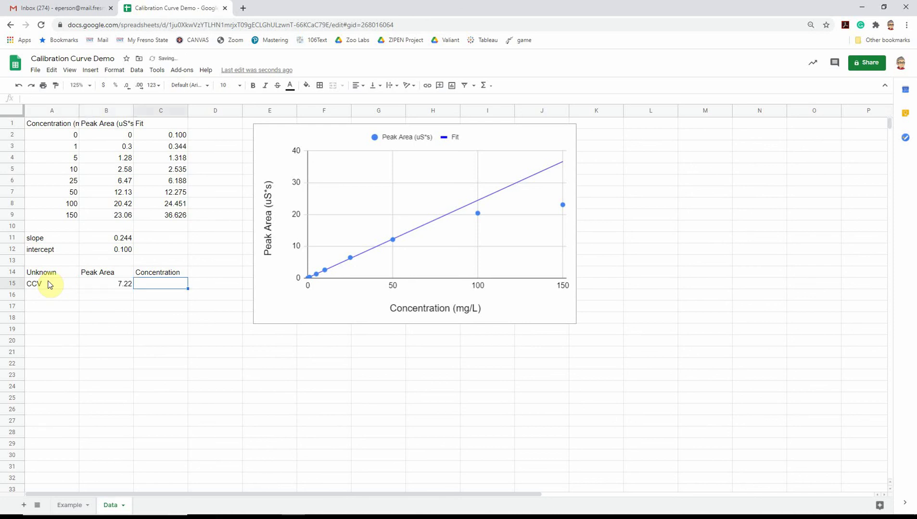
Append (uS*s) to the Peak Area heading in B14.
left_click(130, 283)
left_click(125, 277)
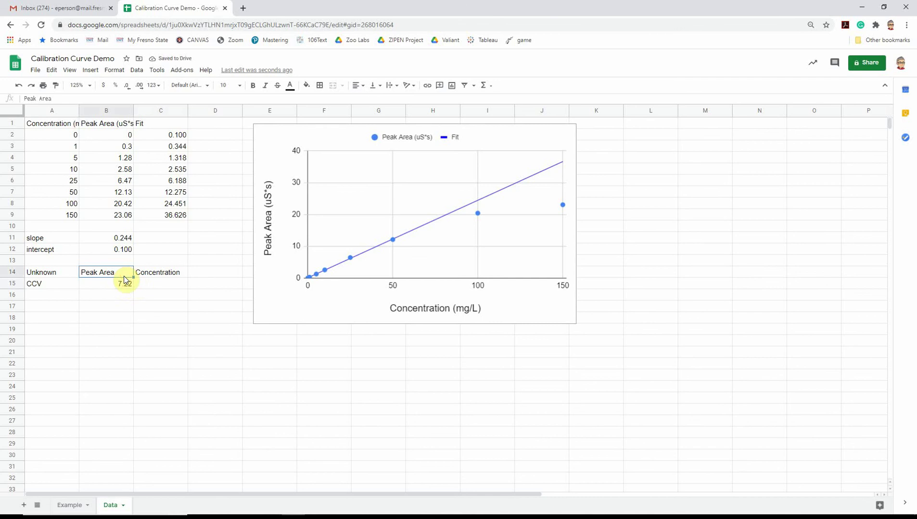
double_click(124, 278)
type("(")
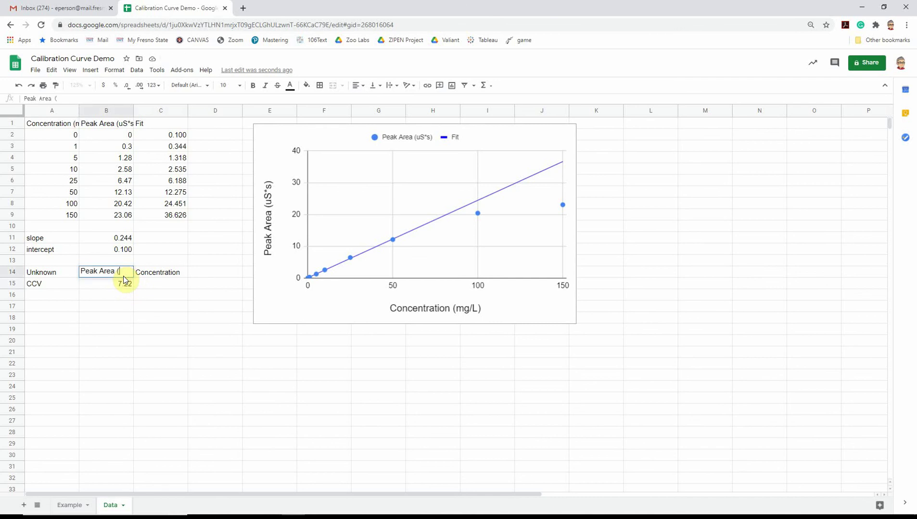
type("uS*s)")
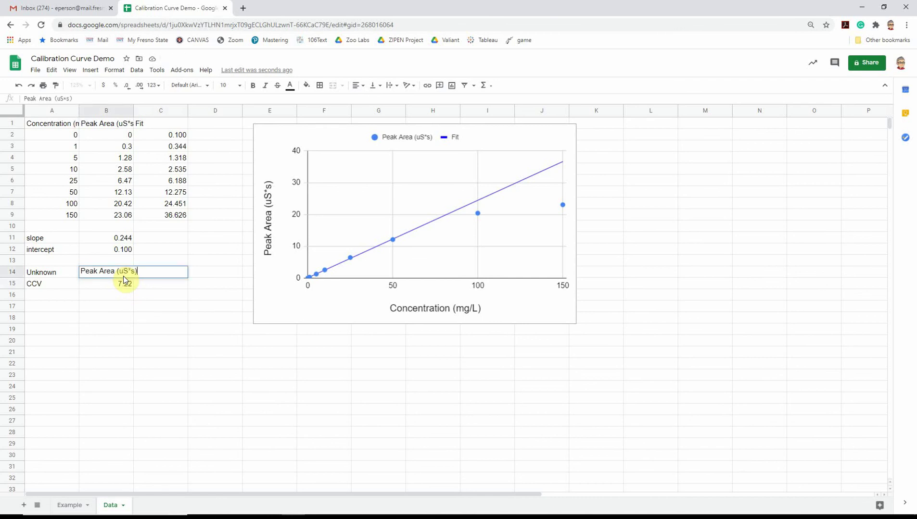
key("Return")
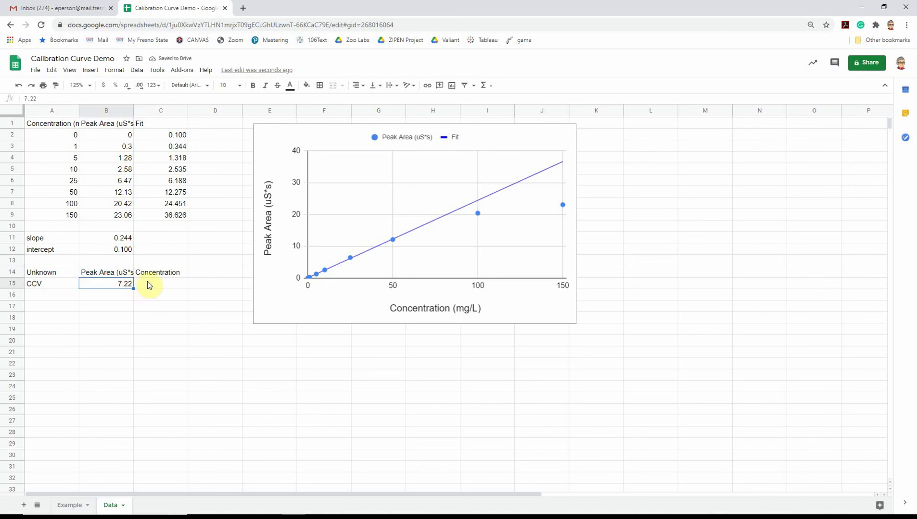
left_click(149, 284)
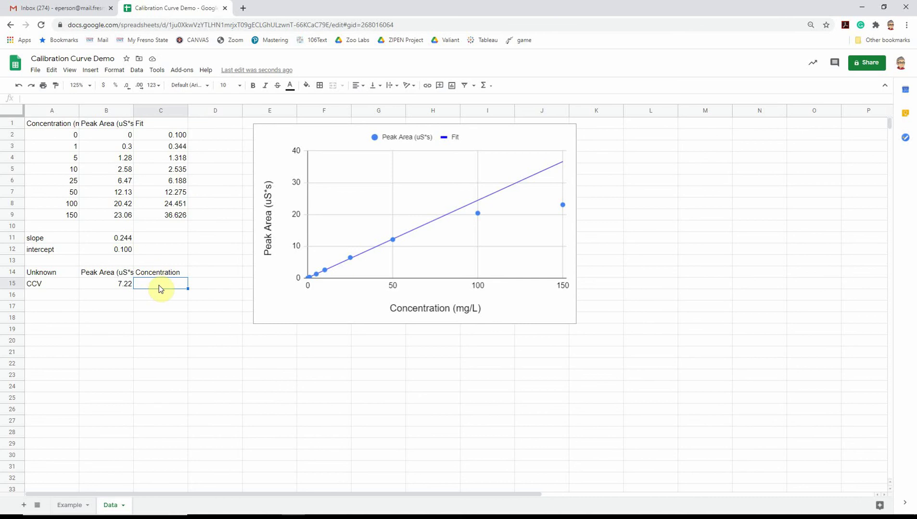
Enter =(B15-$B$12)/$B$11 in C15 to compute the CCV concentration, 29.23894942.
type("=")
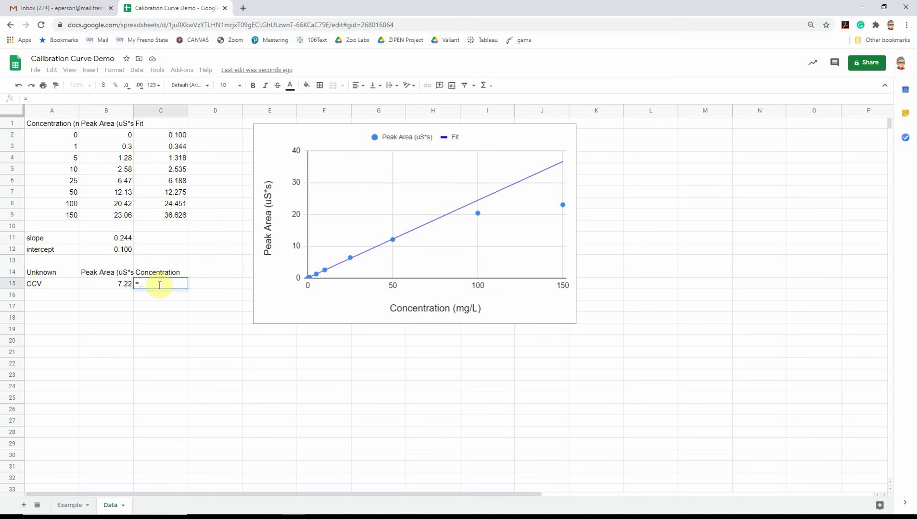
type("(")
left_click(104, 286)
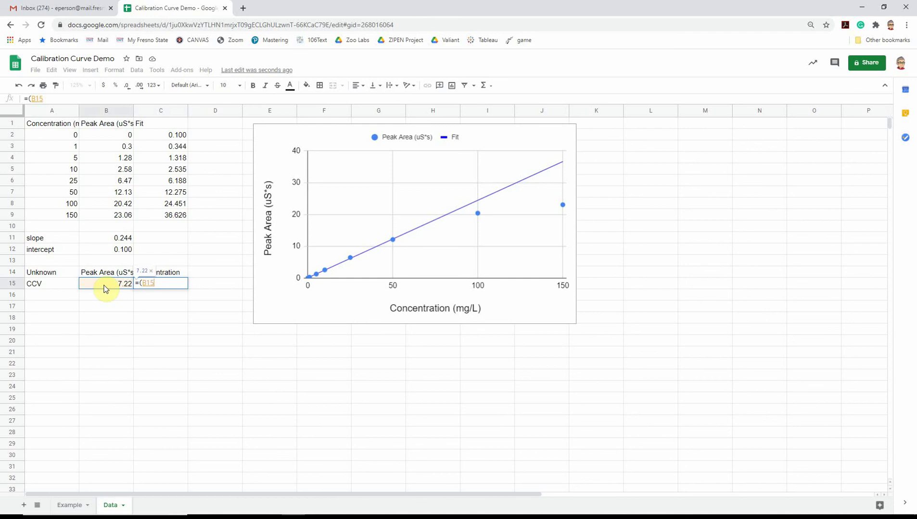
type("-")
left_click(103, 254)
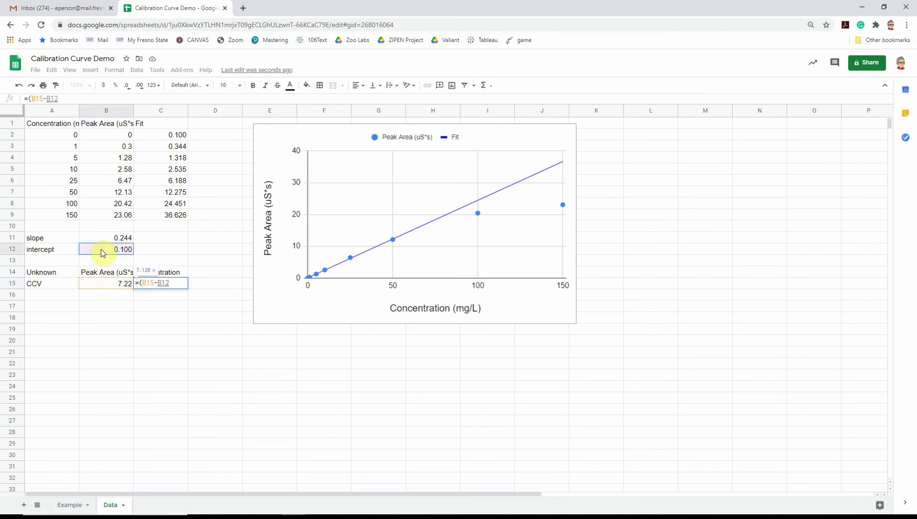
key("F4")
type(")")
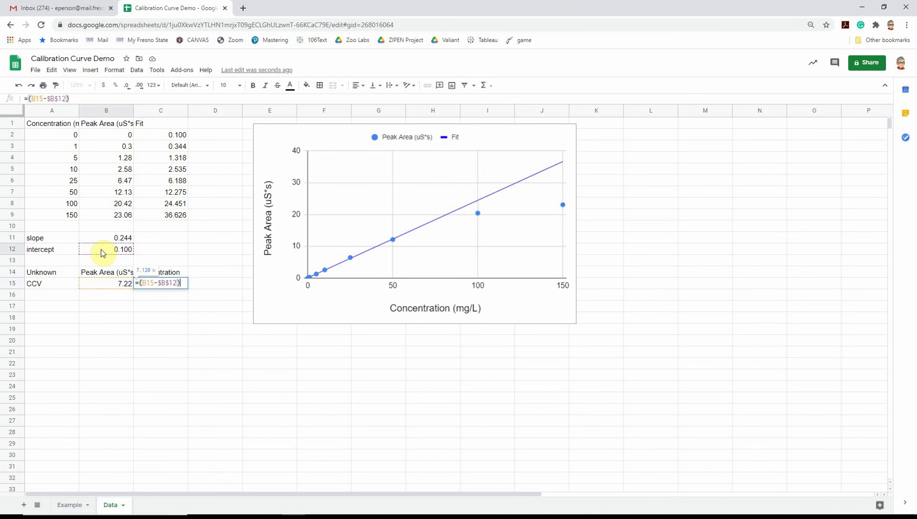
type("/")
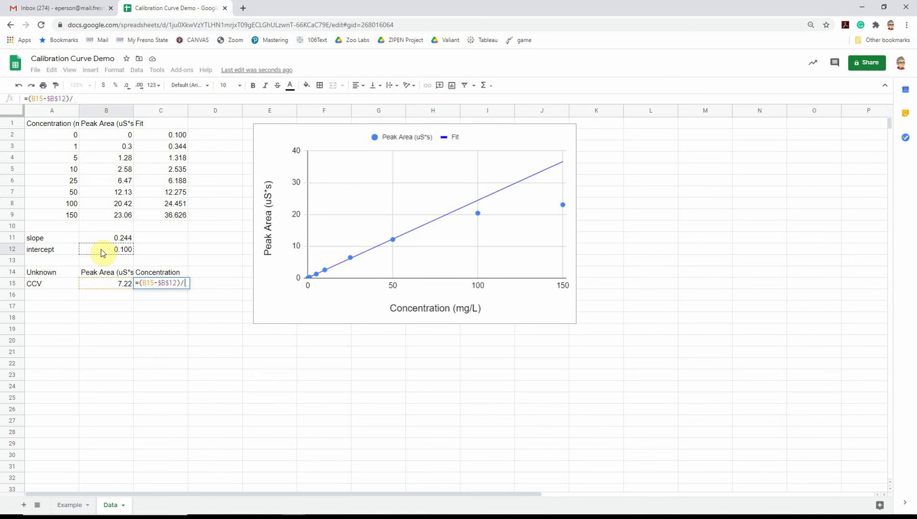
left_click(101, 238)
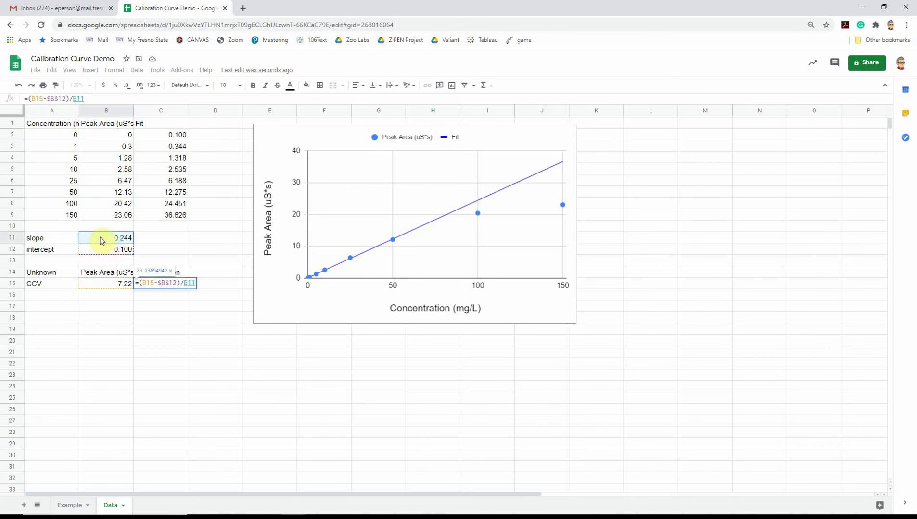
key("F4")
key("Return")
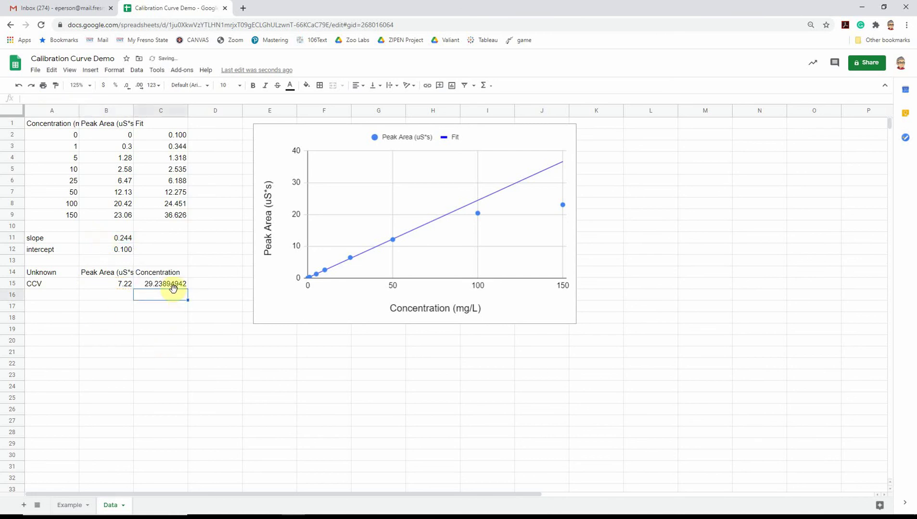
Review the standards' data, the CCV's 7.22 peak area and the C15 formula.
left_click_drag(61, 134, 124, 215)
left_click(114, 286)
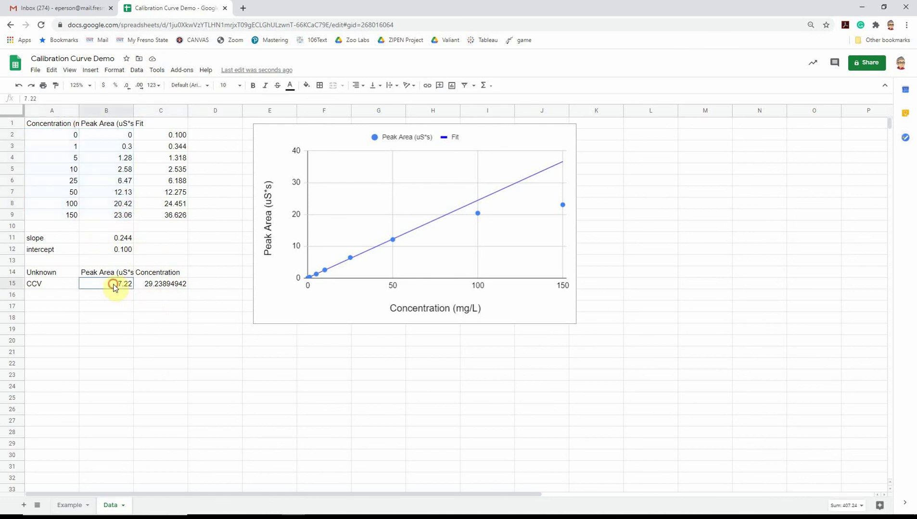
left_click(52, 287)
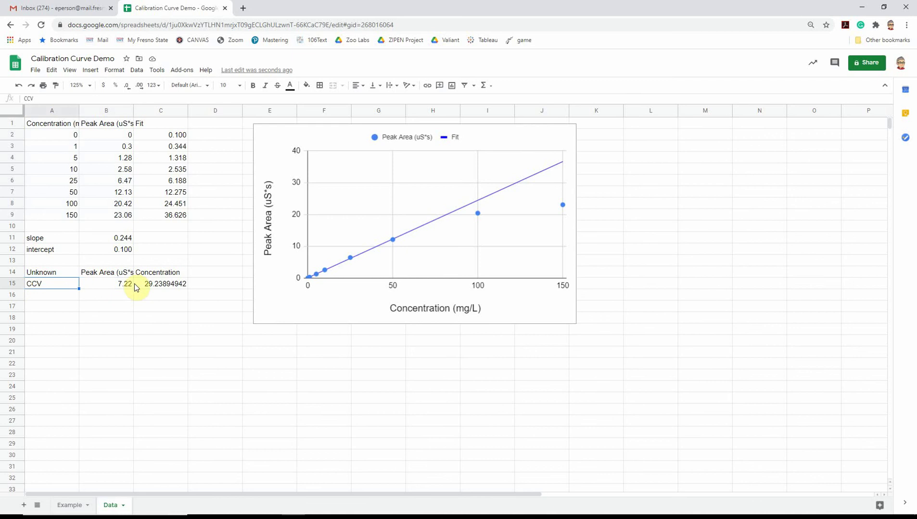
left_click(150, 284)
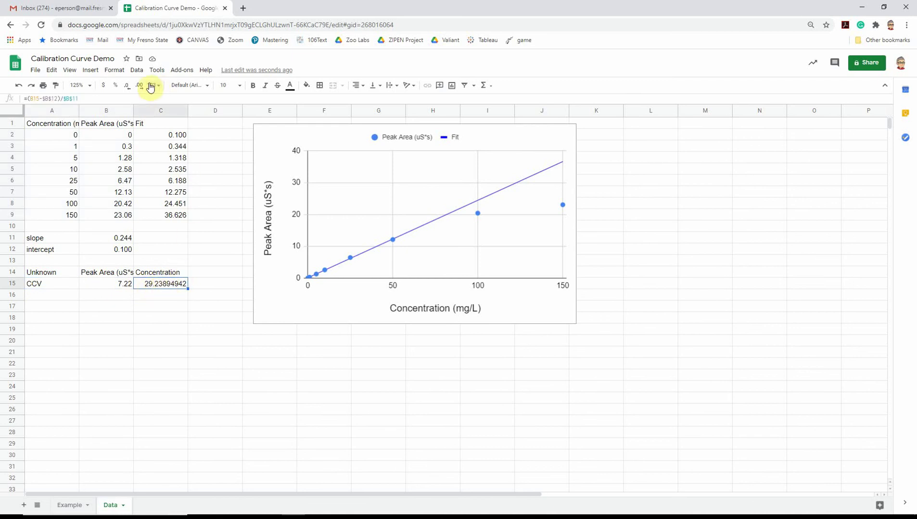
Adjust the C15 concentration's decimal places so it reads 29.24.
left_click(137, 91)
left_click(138, 92)
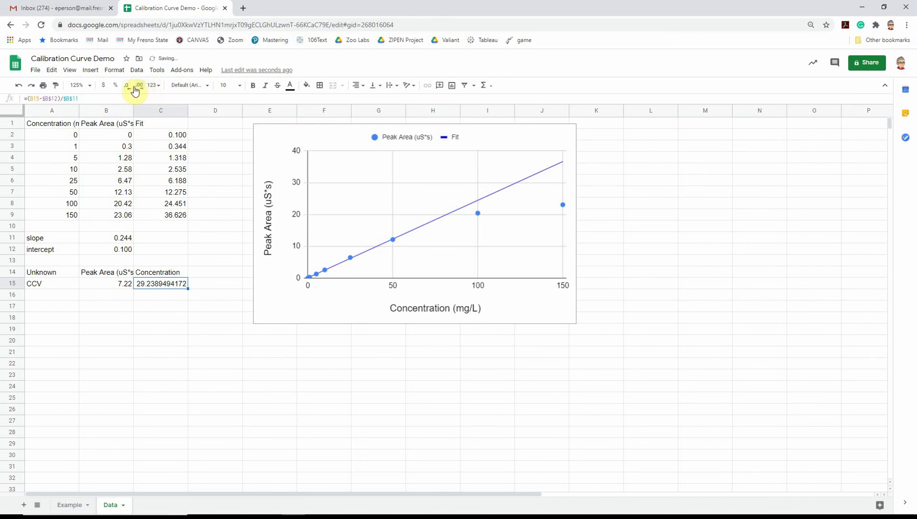
left_click(127, 89)
left_click(126, 89)
left_click(126, 89)
left_click(126, 89)
left_click(127, 89)
left_click(127, 89)
left_click(127, 89)
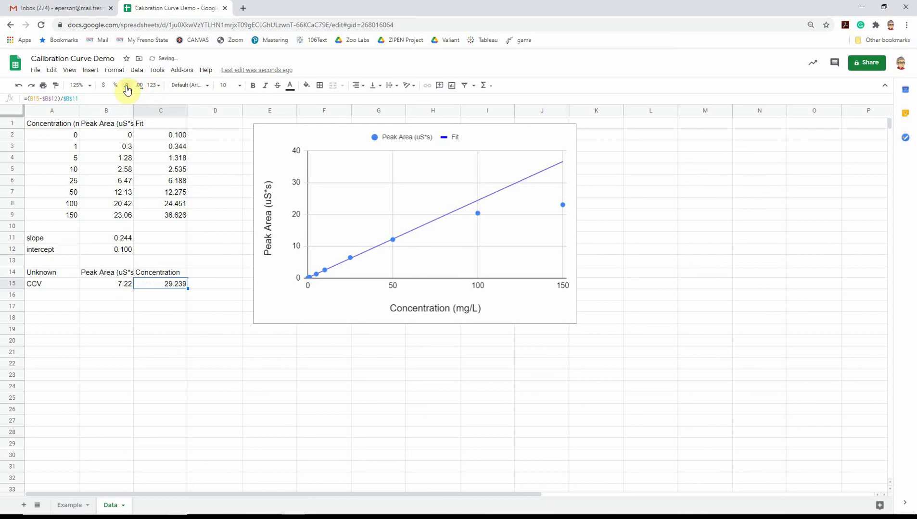
left_click(127, 89)
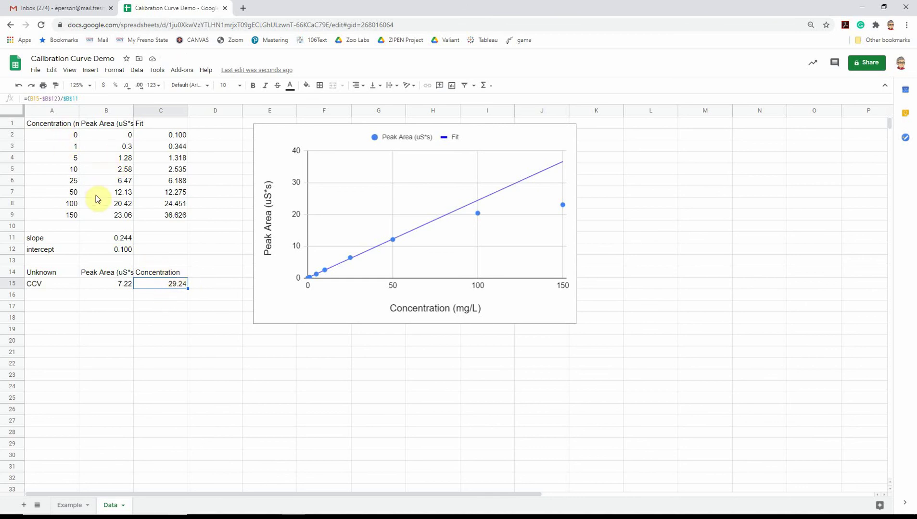
Rename the C14 header to Concentration (mg/L).
left_click(72, 126)
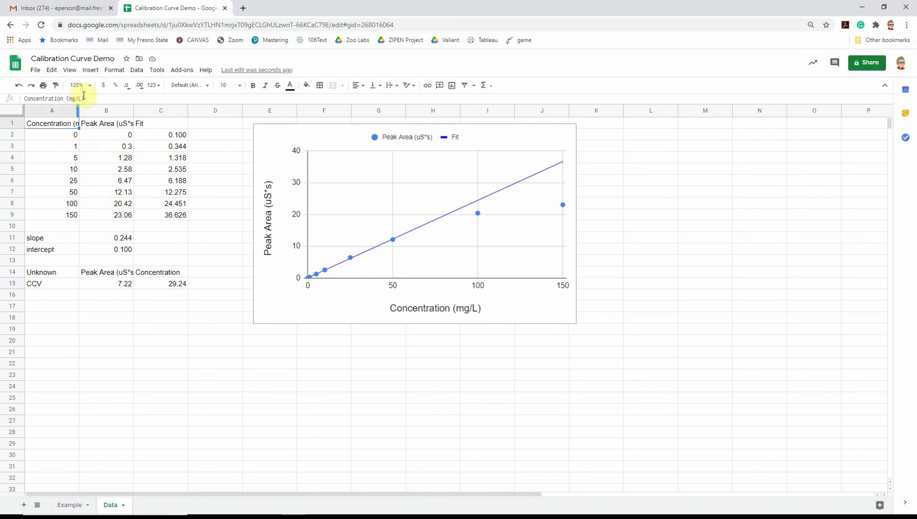
left_click(161, 273)
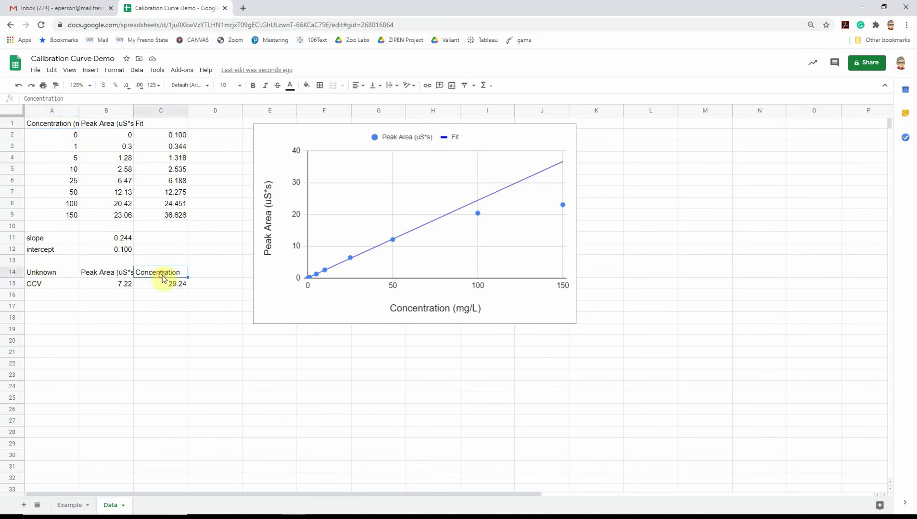
left_click(97, 97)
type("(")
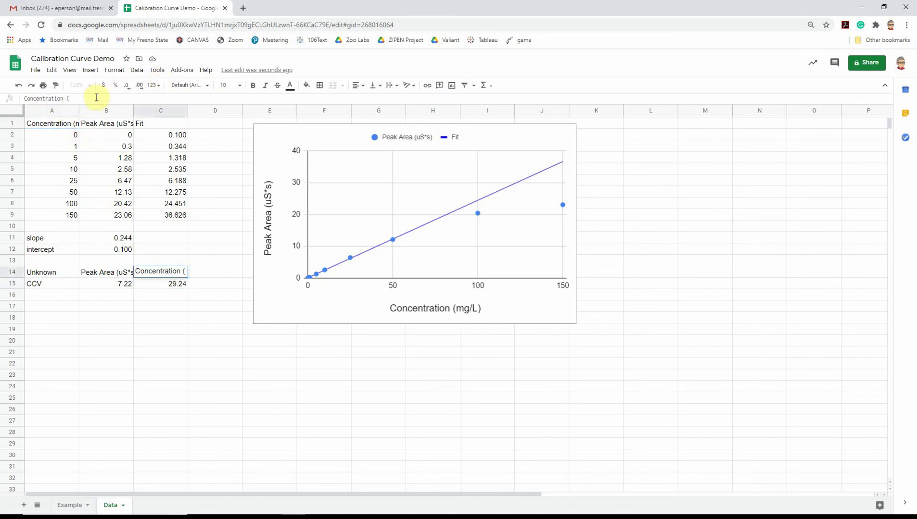
type("mg/L)")
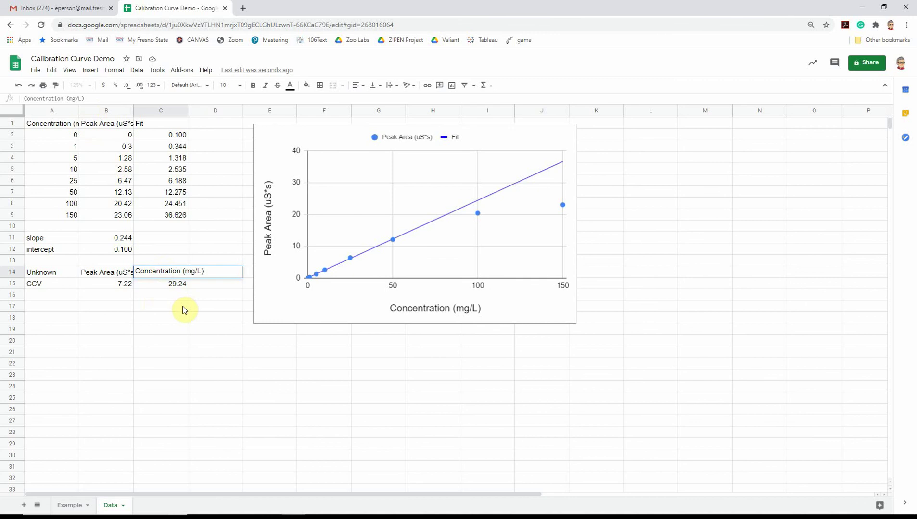
key("Return")
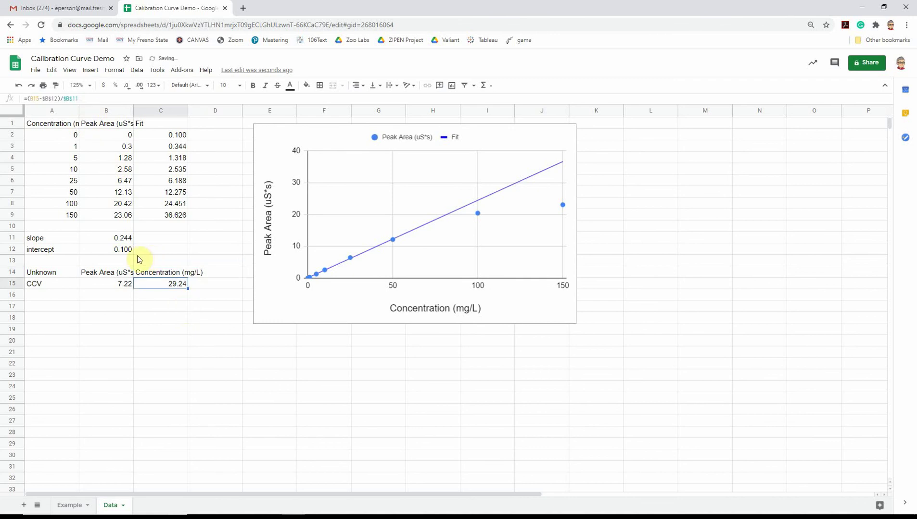
Check the Peak Area headers, the 7.22 value and the C15 concentration formula.
left_click(115, 274)
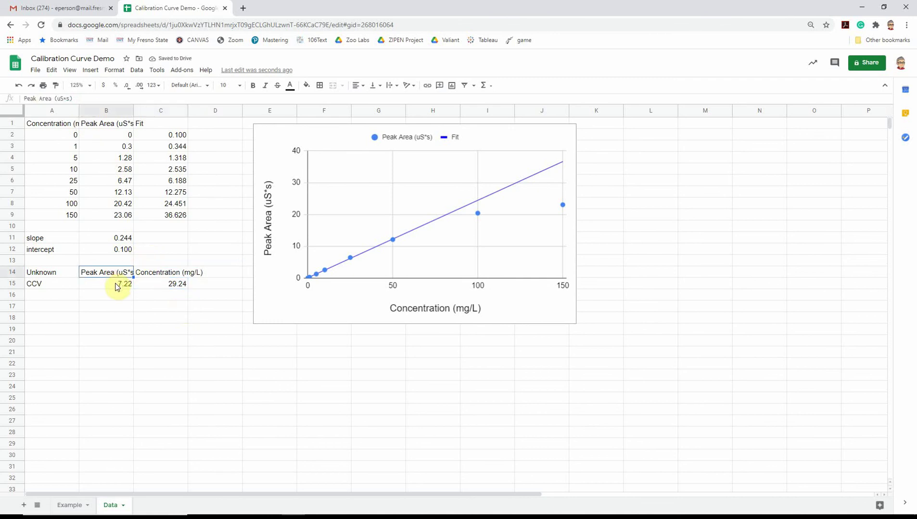
left_click(116, 287)
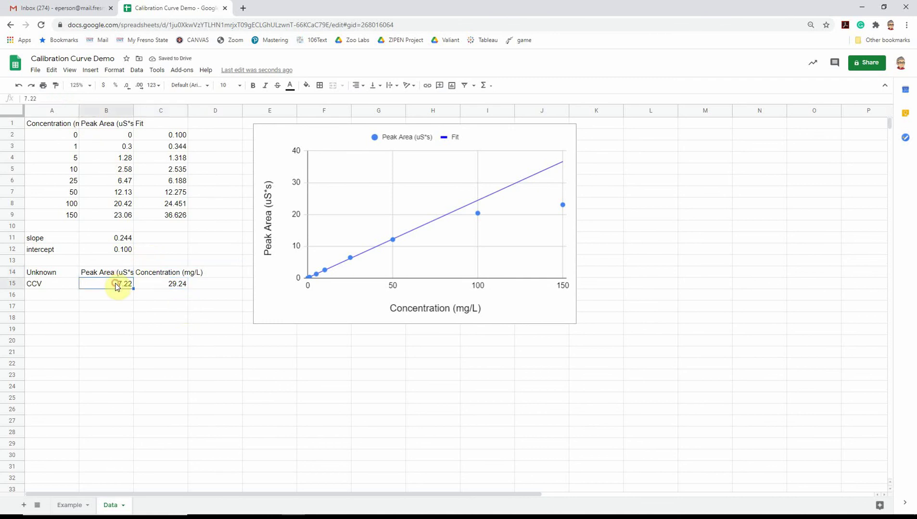
left_click(114, 126)
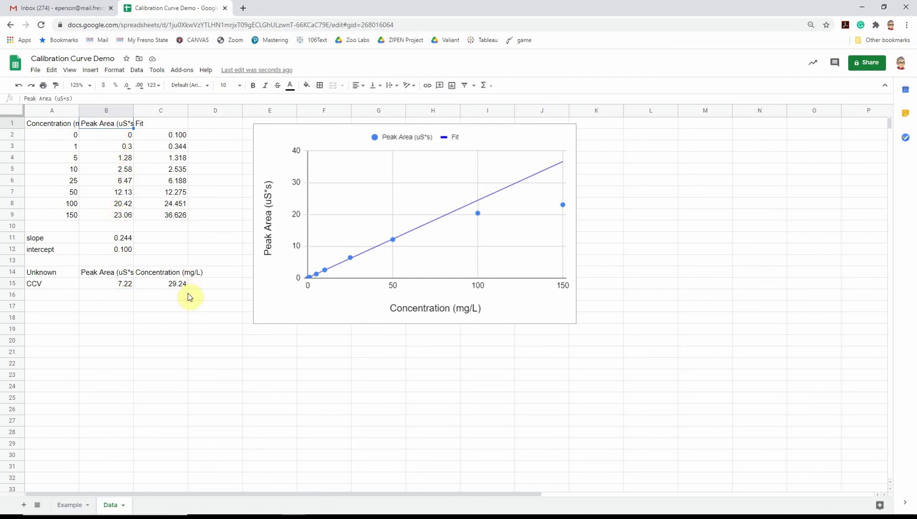
left_click(176, 284)
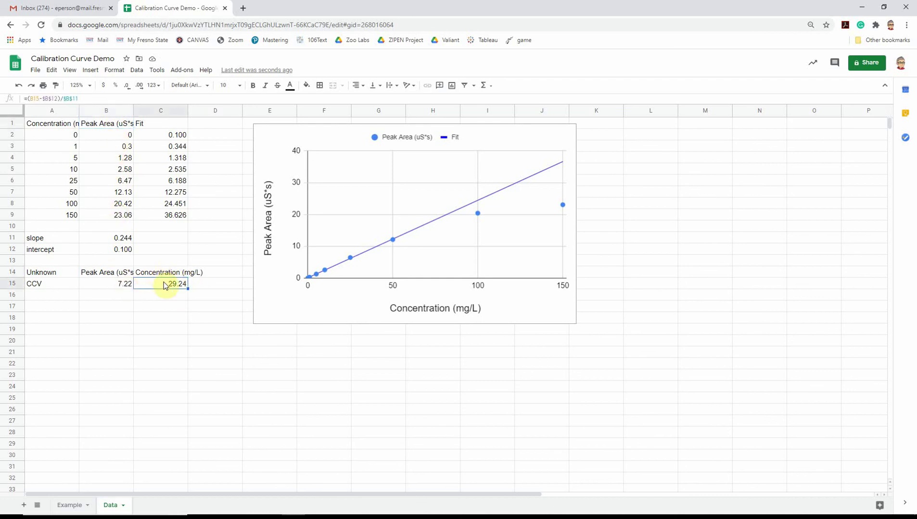
left_click(69, 127)
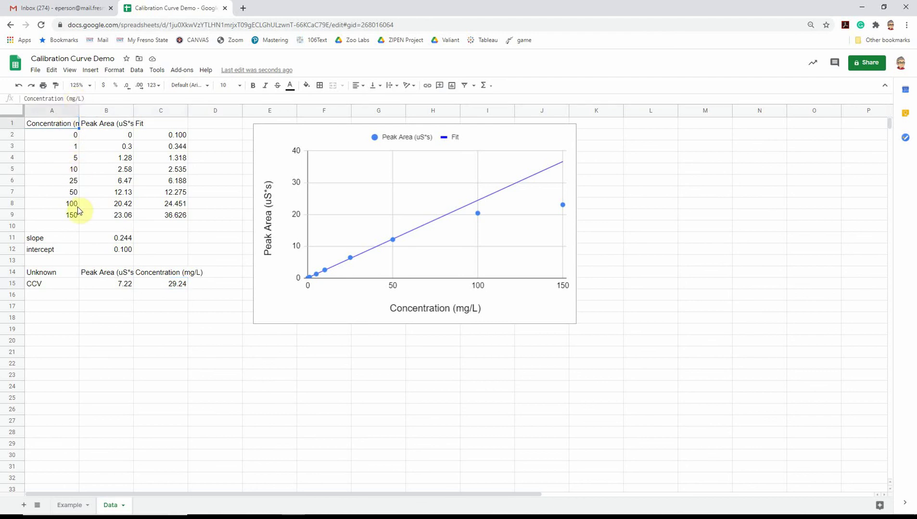
left_click(62, 298)
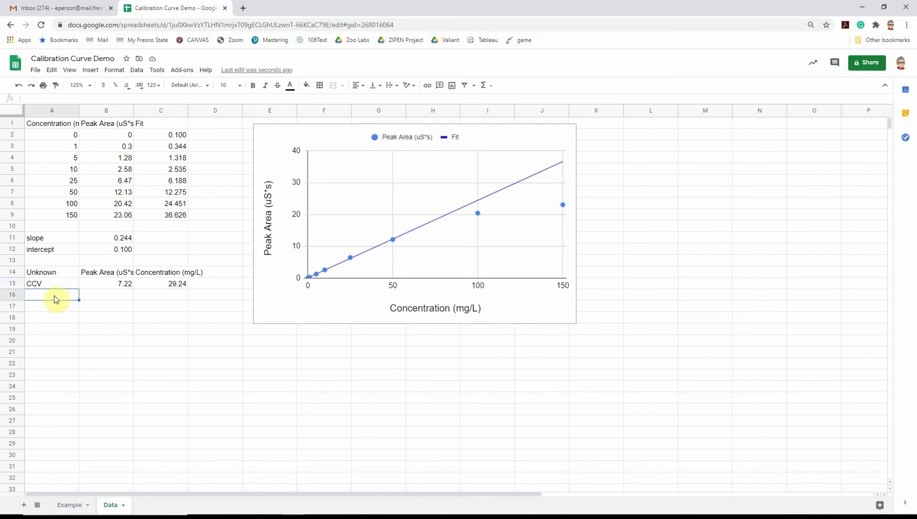
Switch to the peak integration report PDF and scroll through its pages.
left_click_drag(74, 298, 160, 357)
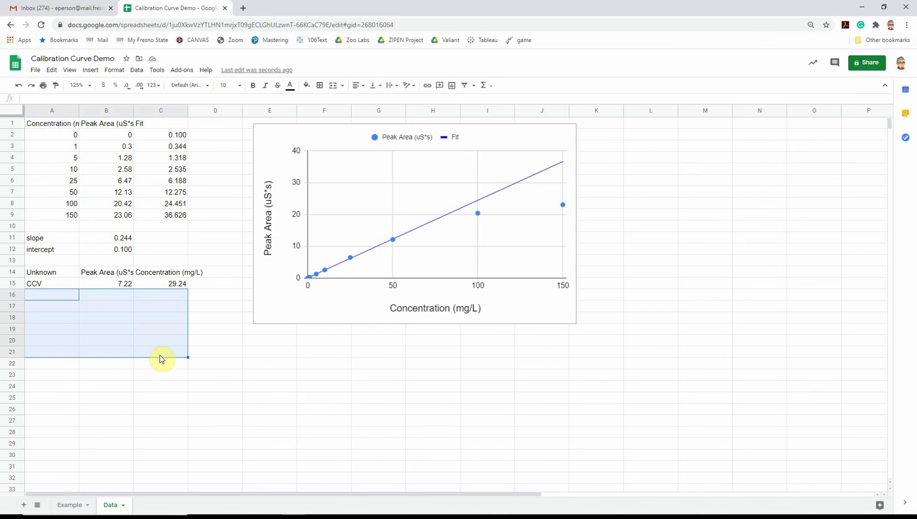
mouse_move(335, 507)
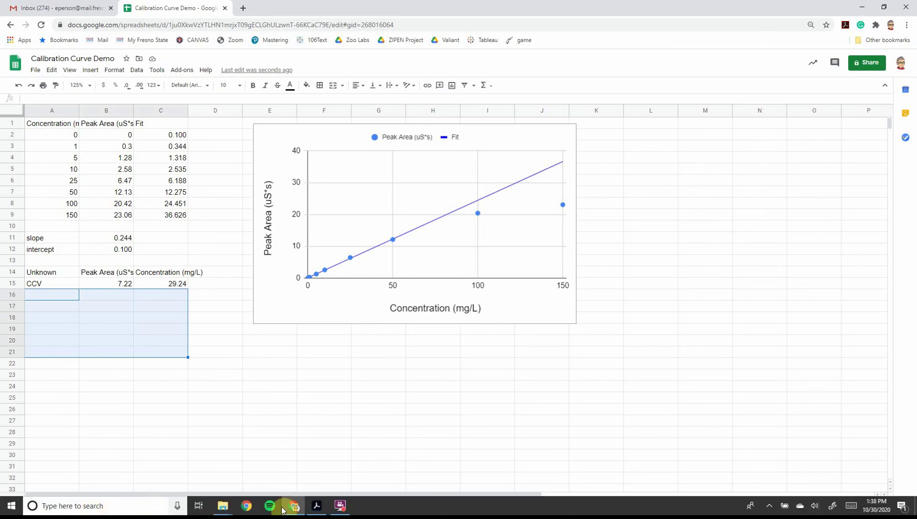
left_click(318, 507)
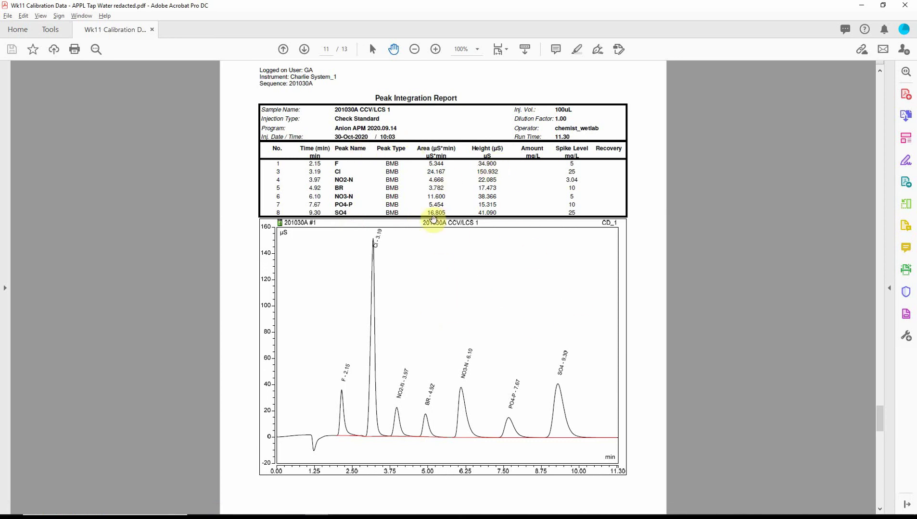
scroll(437, 224, "up", 8)
scroll(436, 224, "up", 20)
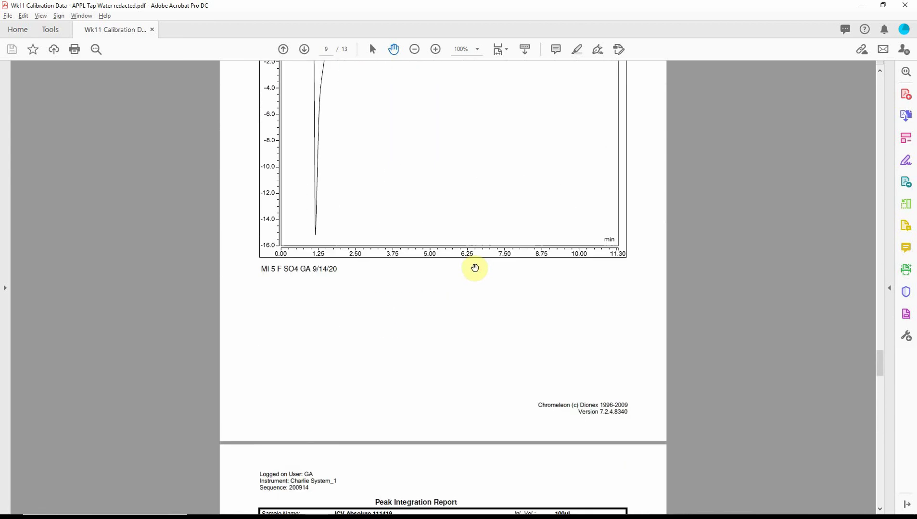
scroll(483, 296, "up", 4)
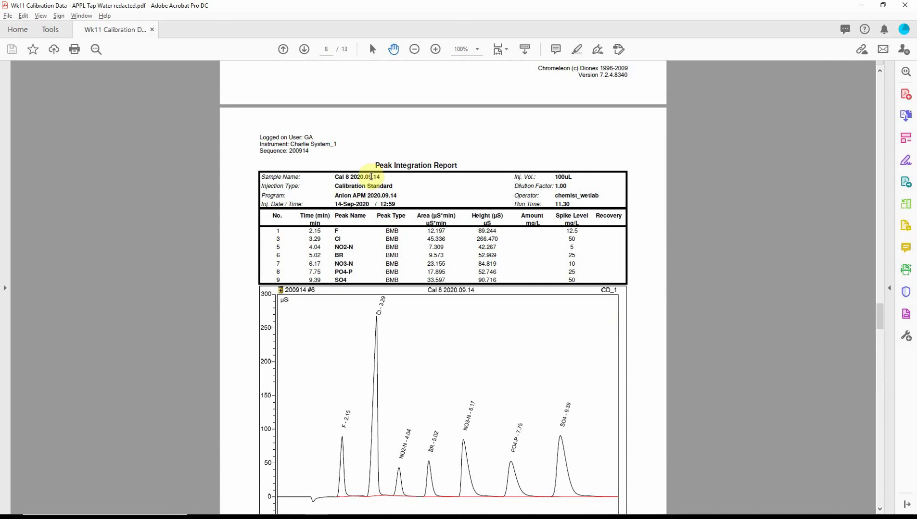
scroll(371, 177, "up", 1)
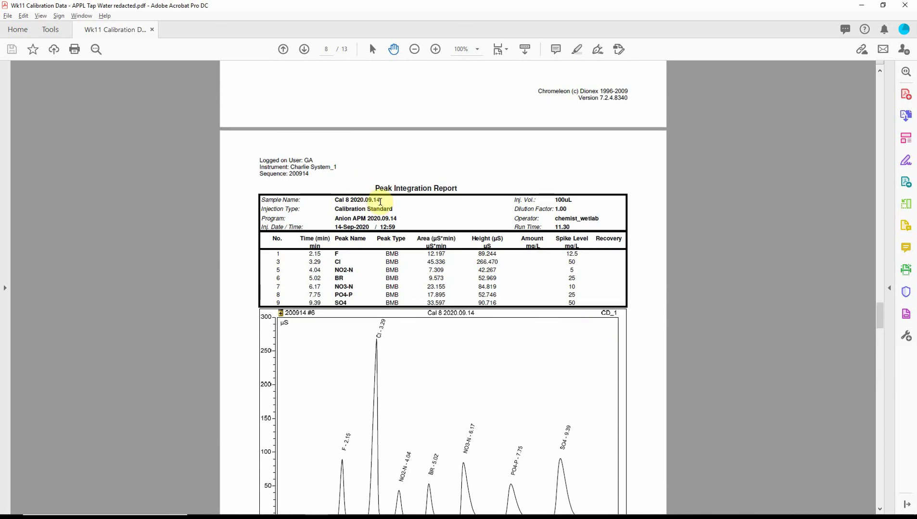
scroll(423, 299, "down", 8)
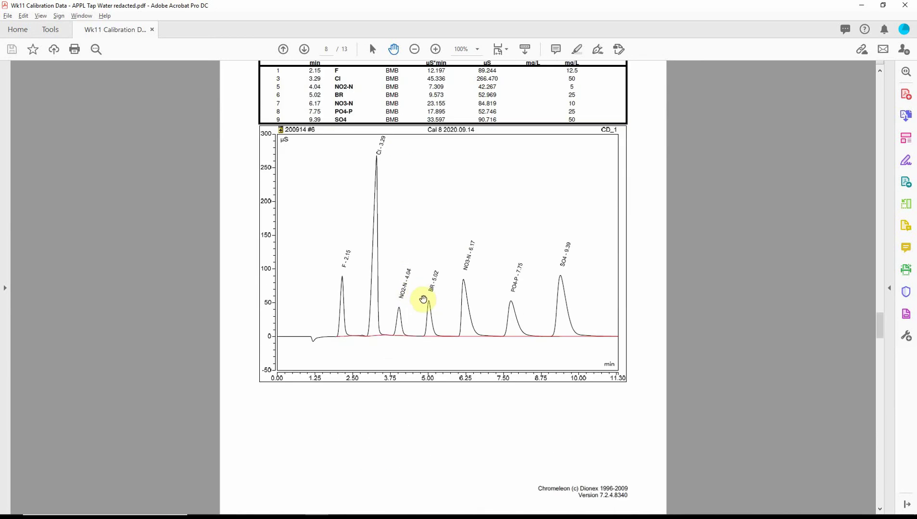
scroll(423, 299, "down", 20)
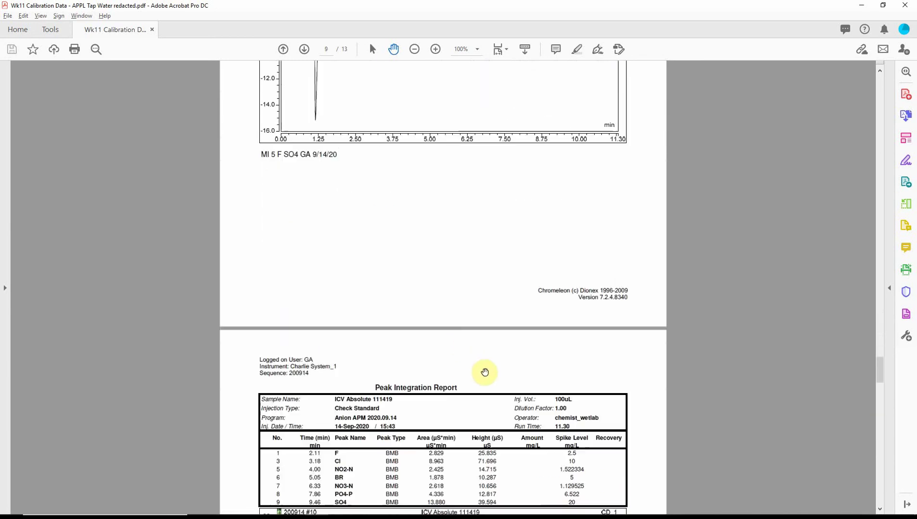
scroll(484, 372, "down", 20)
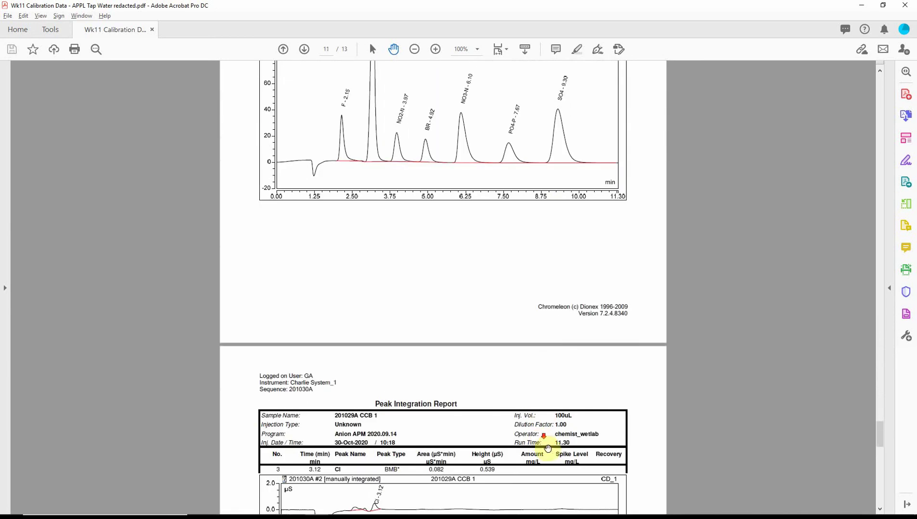
scroll(548, 448, "down", 20)
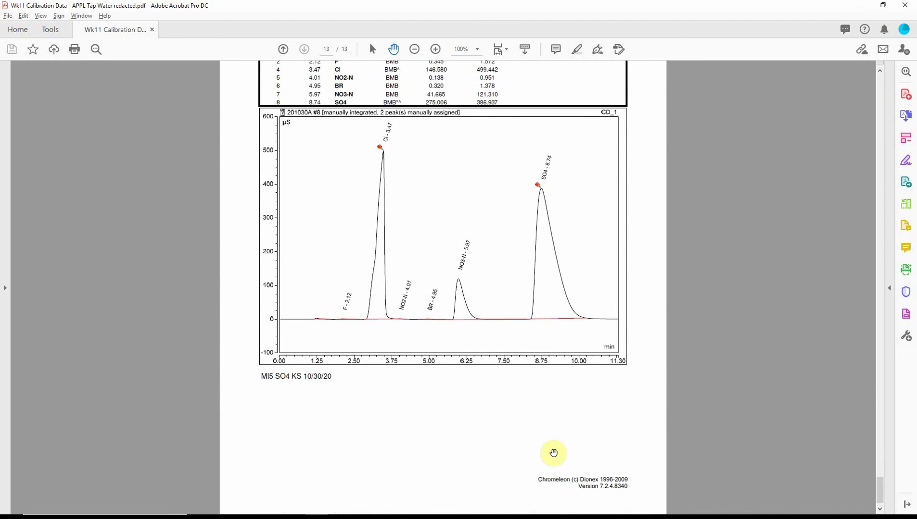
scroll(553, 453, "up", 5)
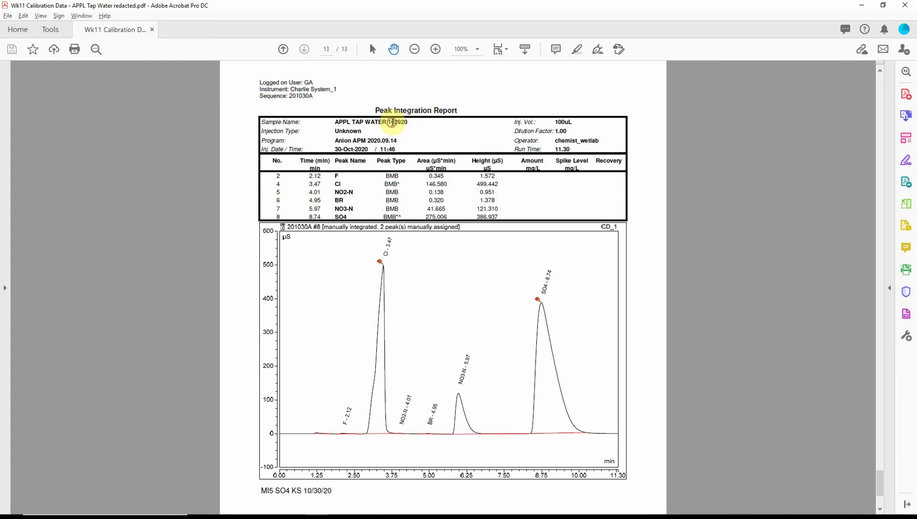
Highlight the date in the tap water sample name, scroll to the top, and return to the spreadsheet.
left_click_drag(387, 123, 401, 123)
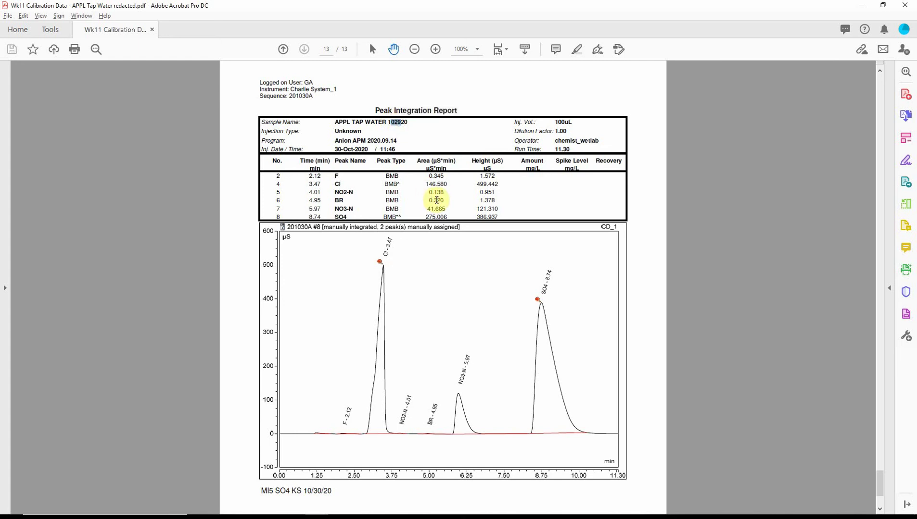
scroll(444, 148, "up", 10)
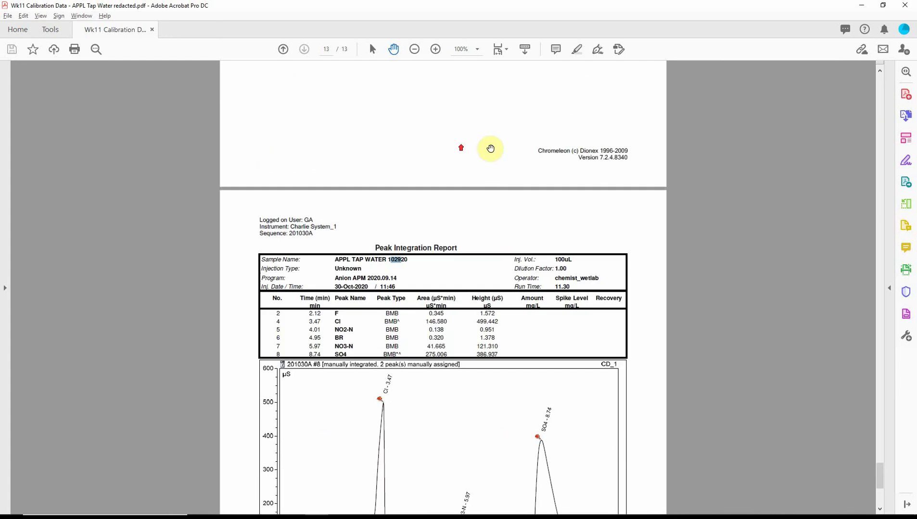
scroll(503, 177, "up", 10)
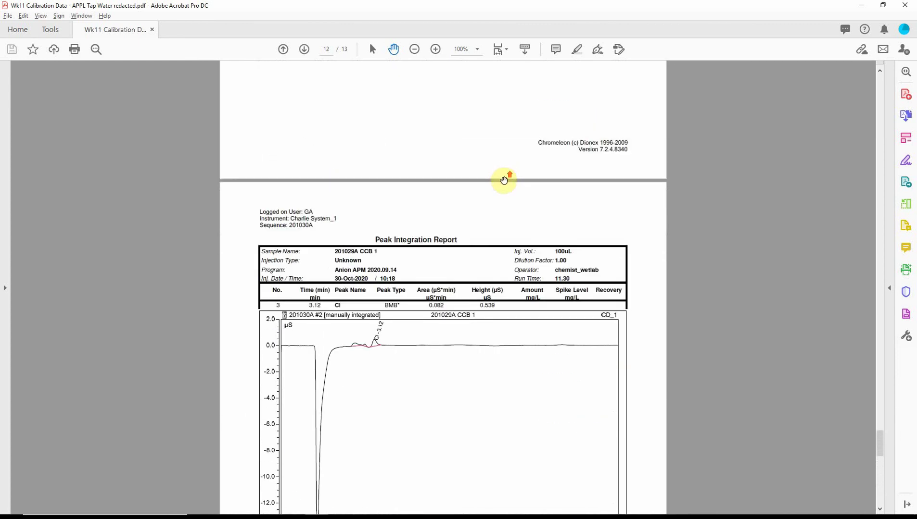
scroll(511, 203, "up", 5)
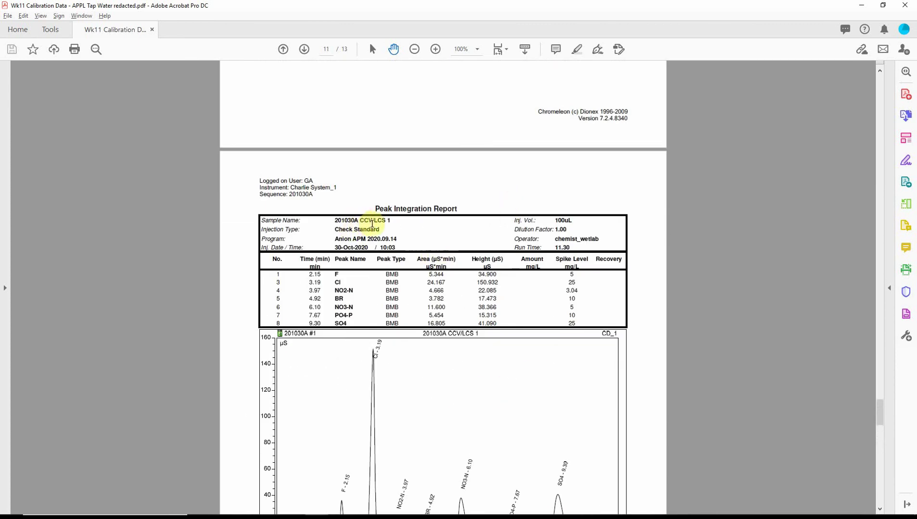
scroll(405, 300, "up", 8)
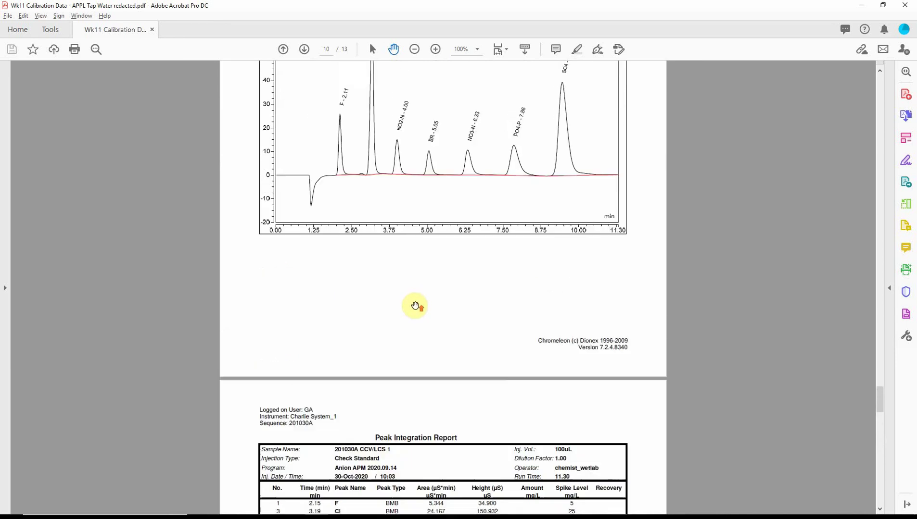
scroll(420, 306, "up", 14)
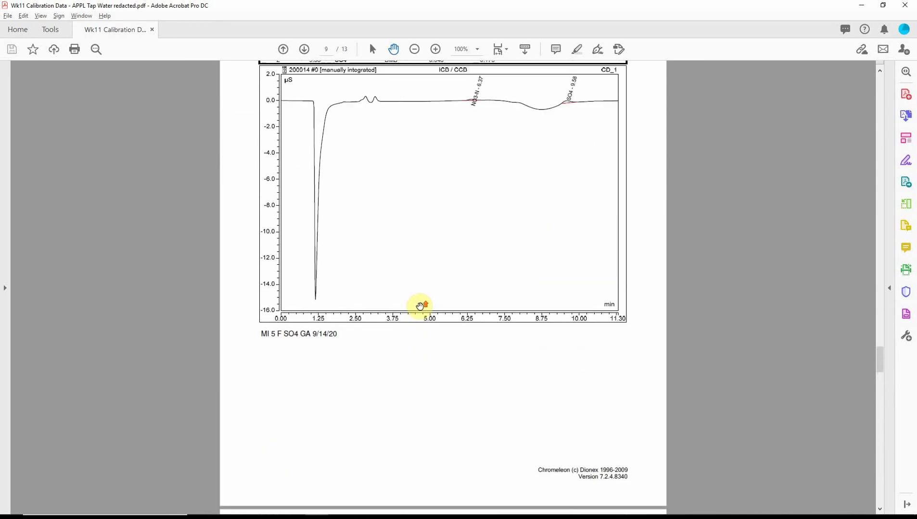
scroll(419, 307, "up", 18)
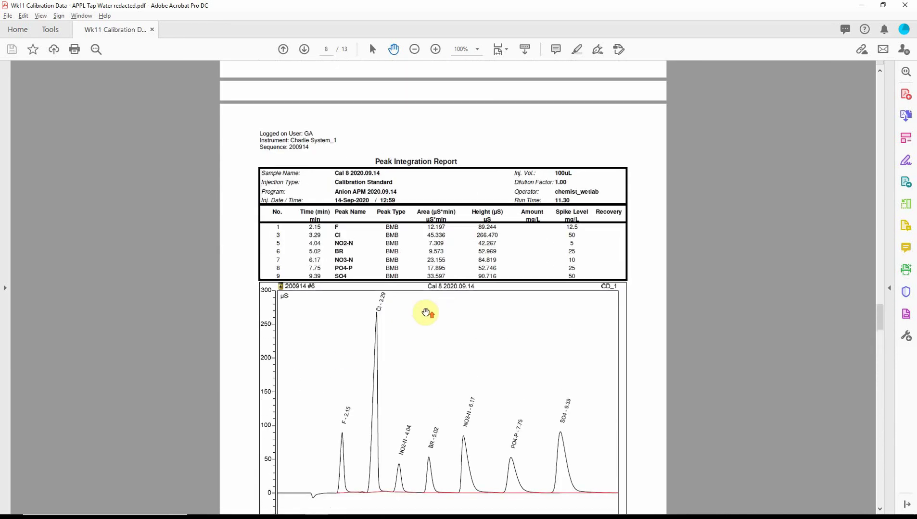
scroll(426, 314, "up", 18)
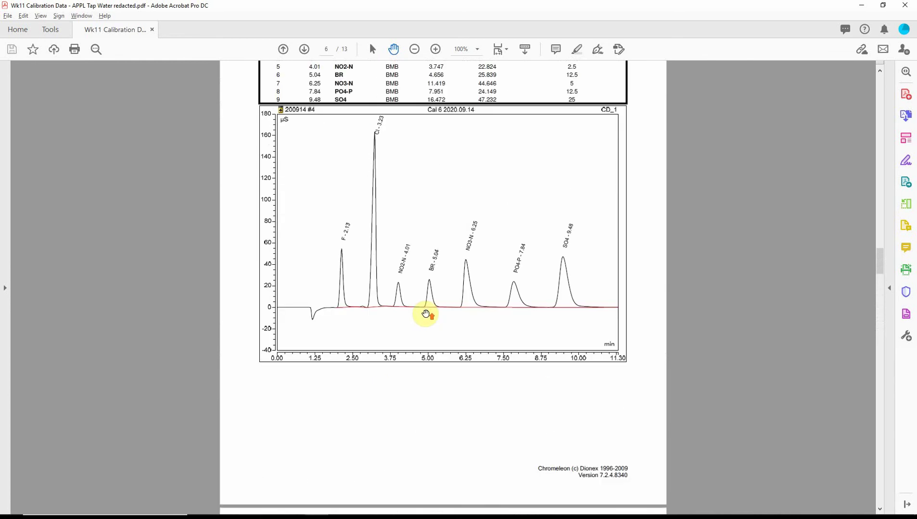
scroll(425, 313, "up", 17)
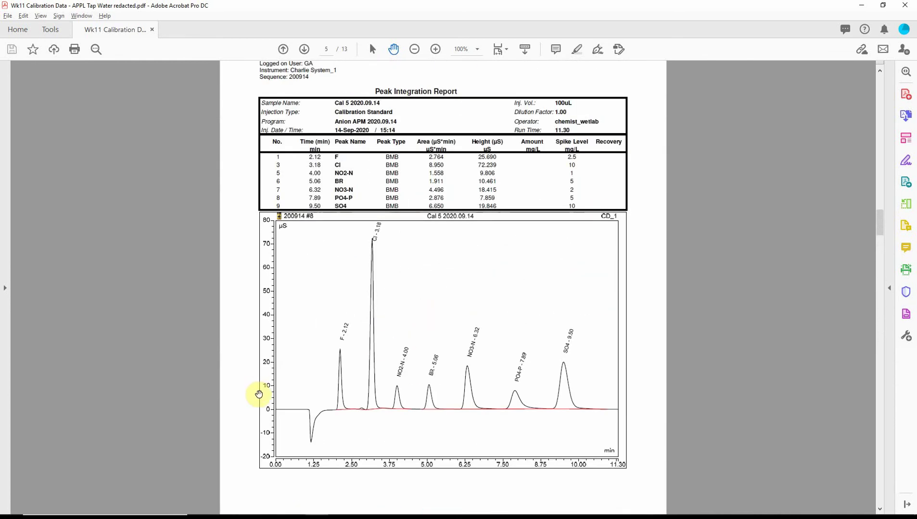
key("alt+Tab")
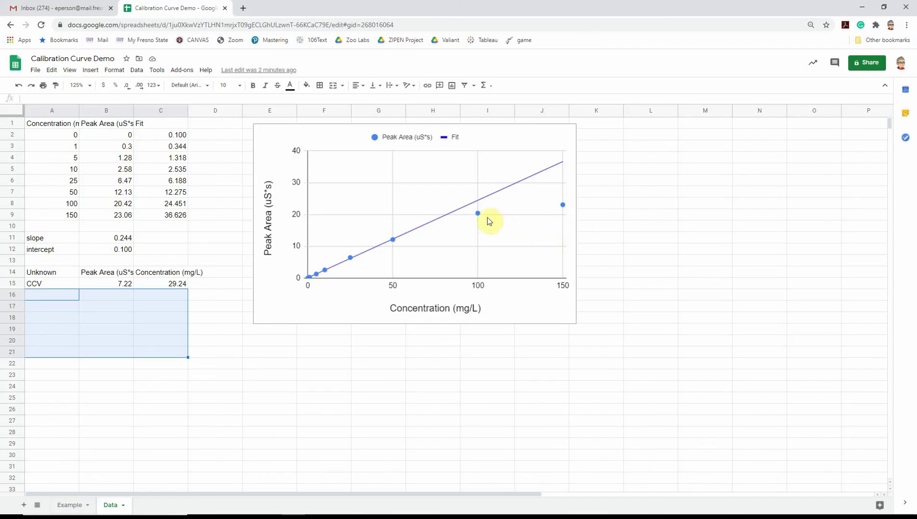
Add a linear trendline to the Peak Area points labelled with its equation 0.164*x + 1.29.
left_click(478, 215)
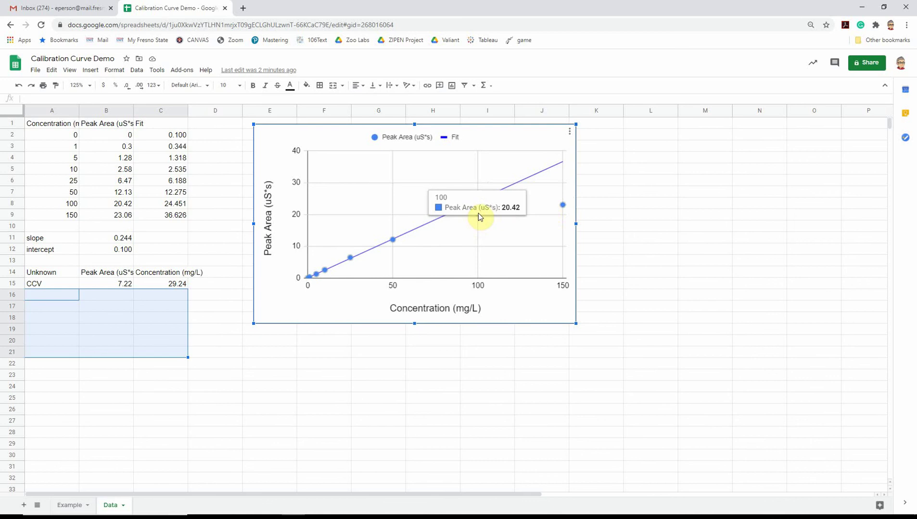
double_click(479, 214)
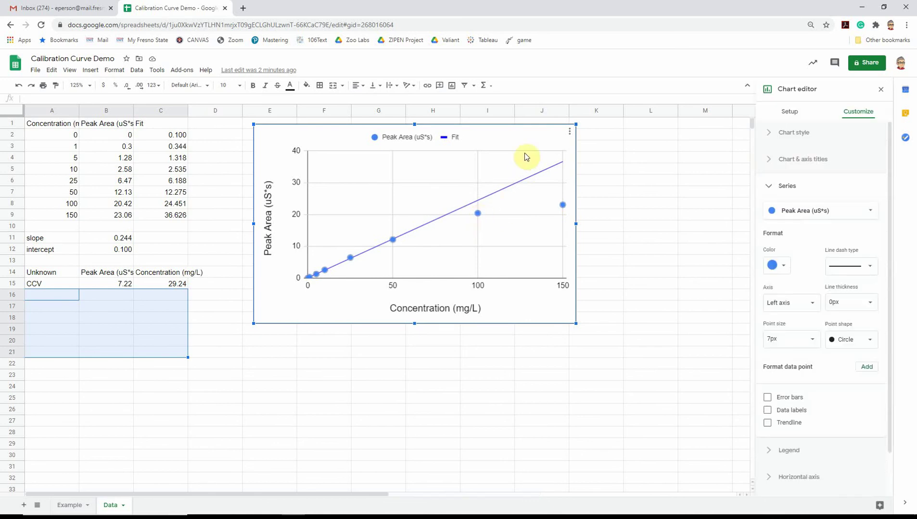
left_click(768, 423)
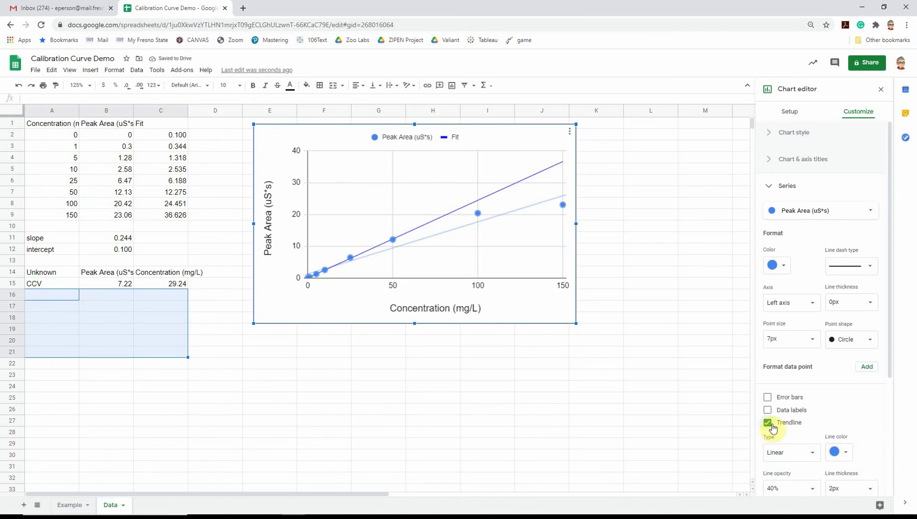
scroll(830, 440, "down", 3)
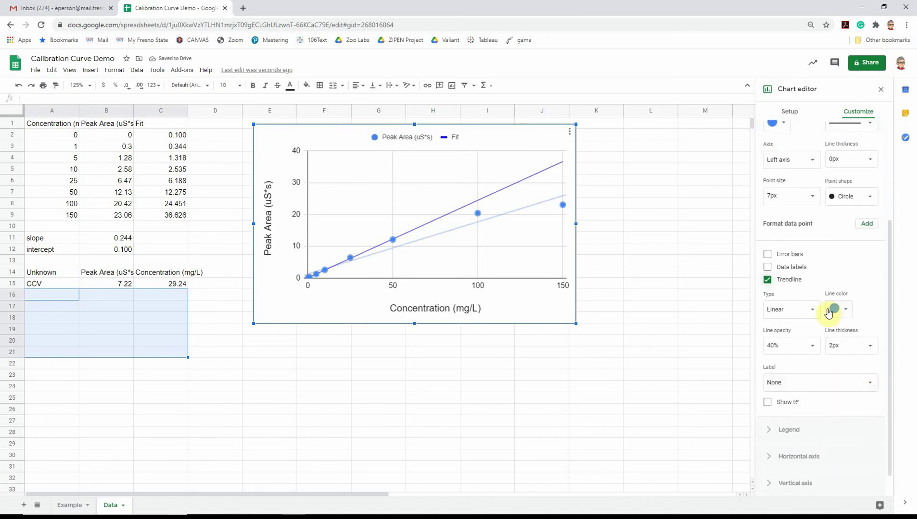
left_click(803, 310)
key("Escape")
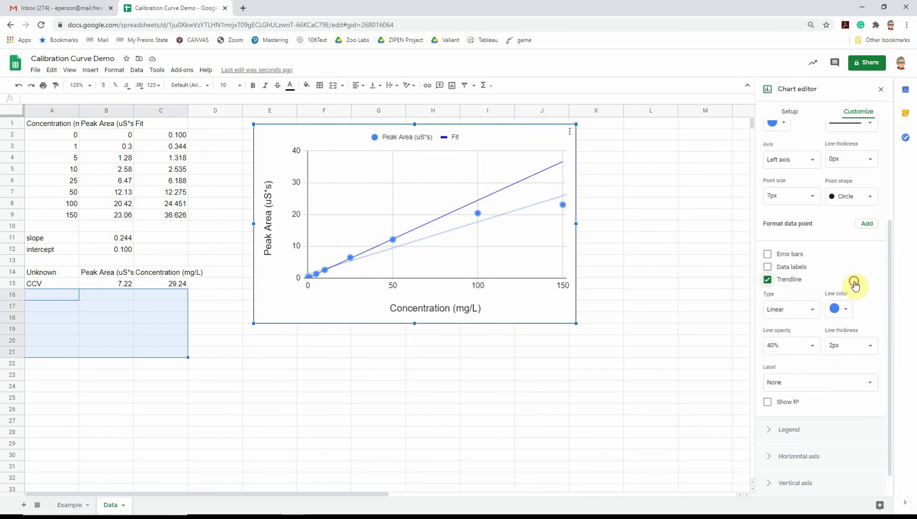
key("ctrl+z")
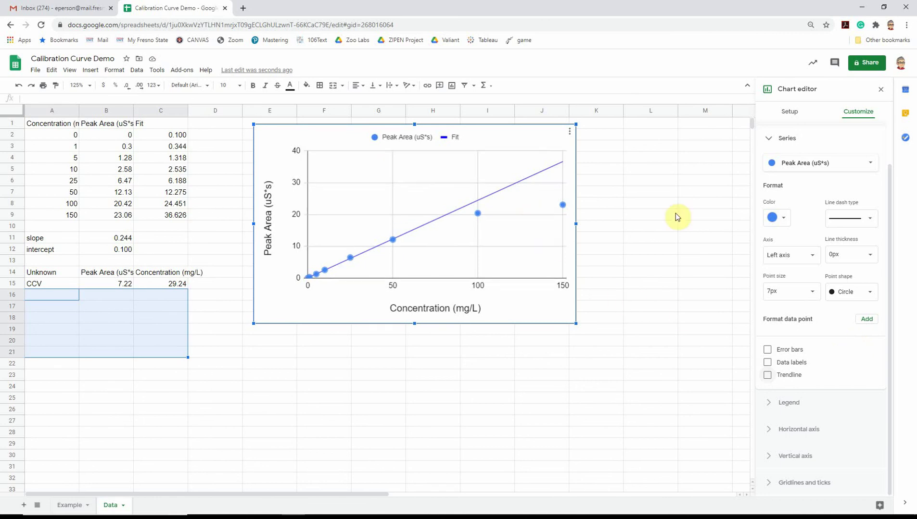
left_click(767, 375)
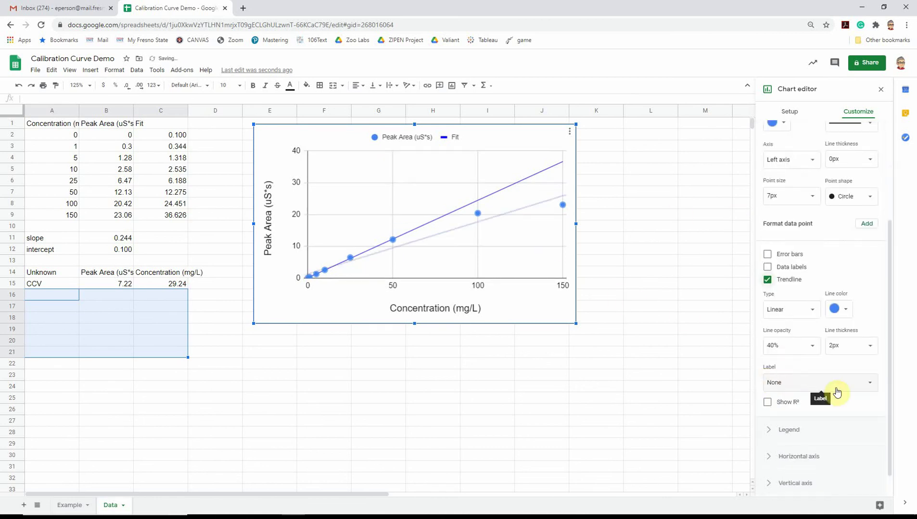
left_click(844, 383)
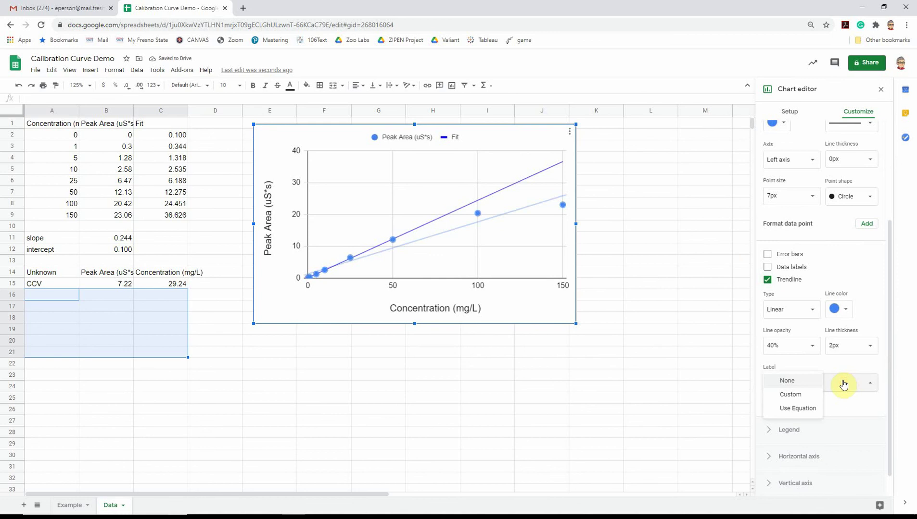
left_click(801, 410)
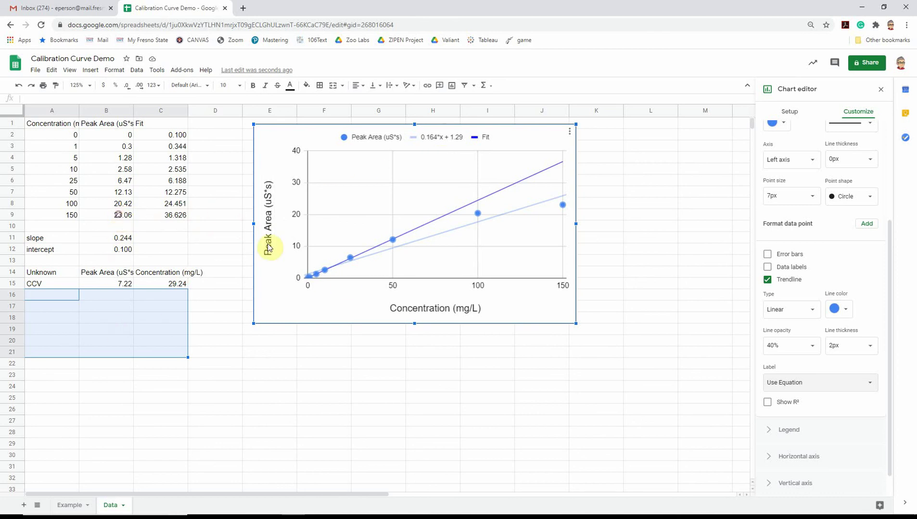
Try 24.06 as the 150 standard's peak area in B9, then undo it.
left_click(119, 217)
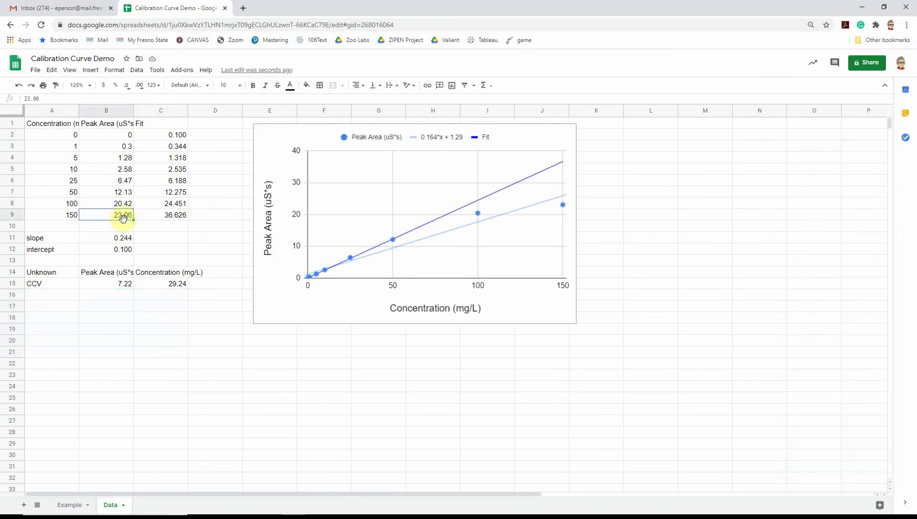
type("24")
key("Return")
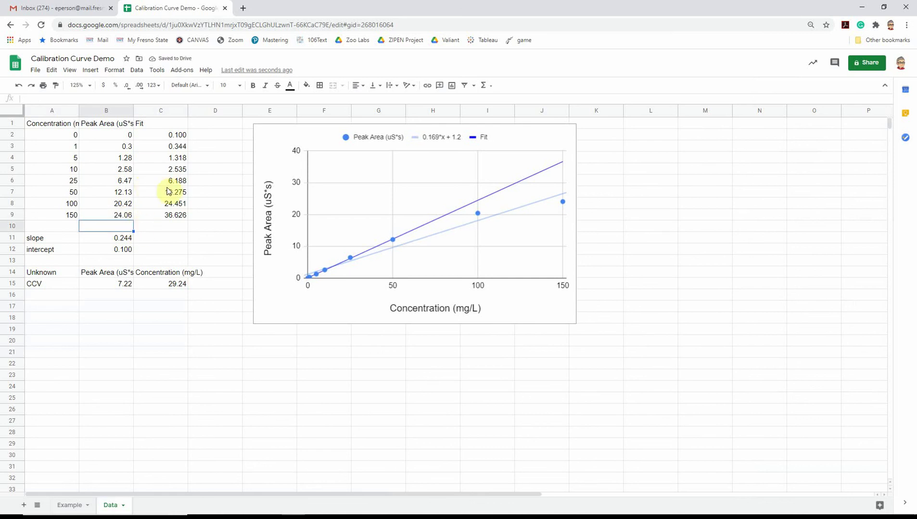
key("ctrl+z")
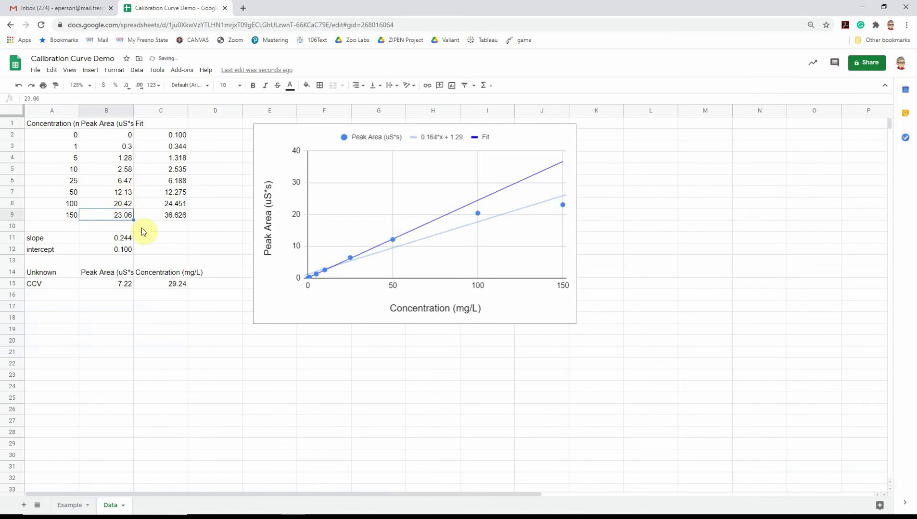
Try -1 as the blank's peak area in B2, then restore the original 0.
left_click(115, 135)
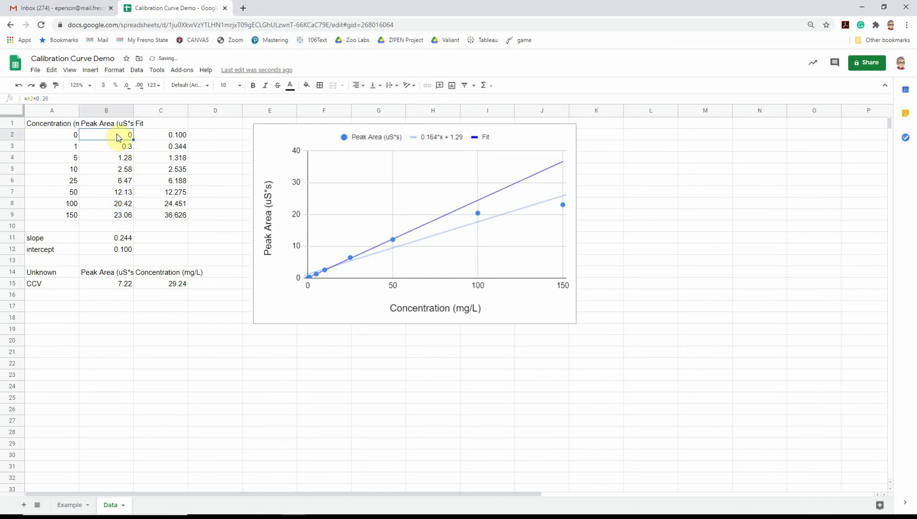
key("BackSpace")
key("Return")
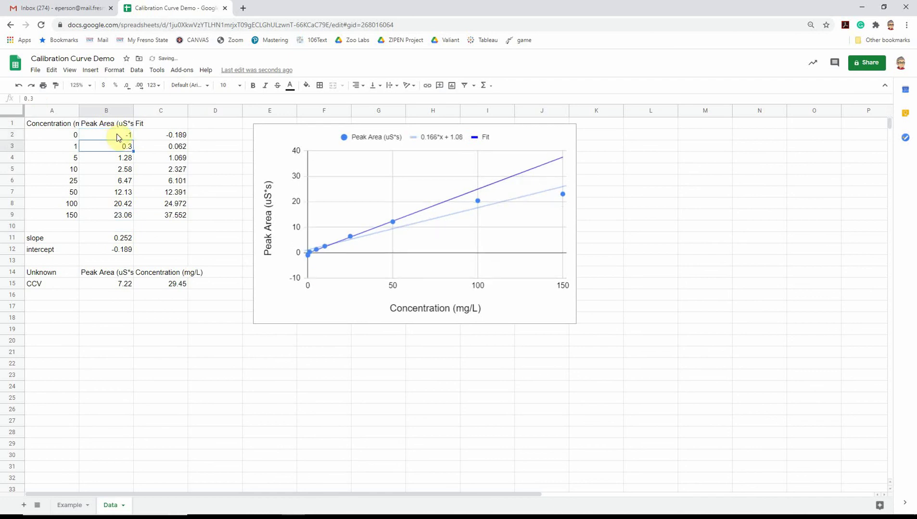
key("ctrl+z")
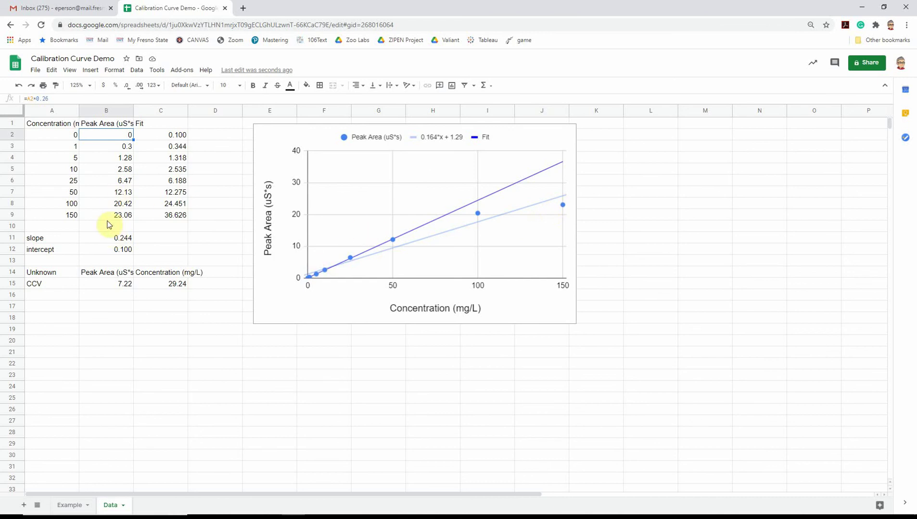
Inspect the slope formula in B11, then untick the chart's Trendline series option.
left_click(115, 241)
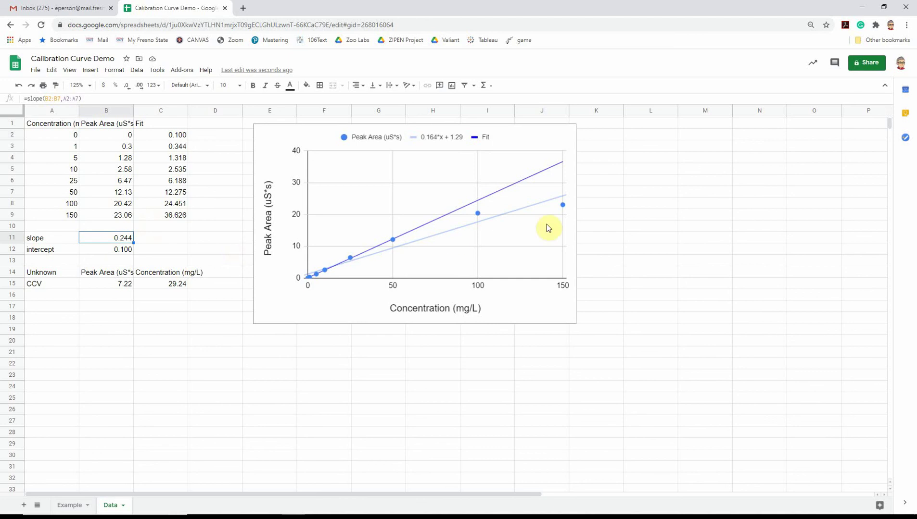
key("F2")
left_click(477, 216)
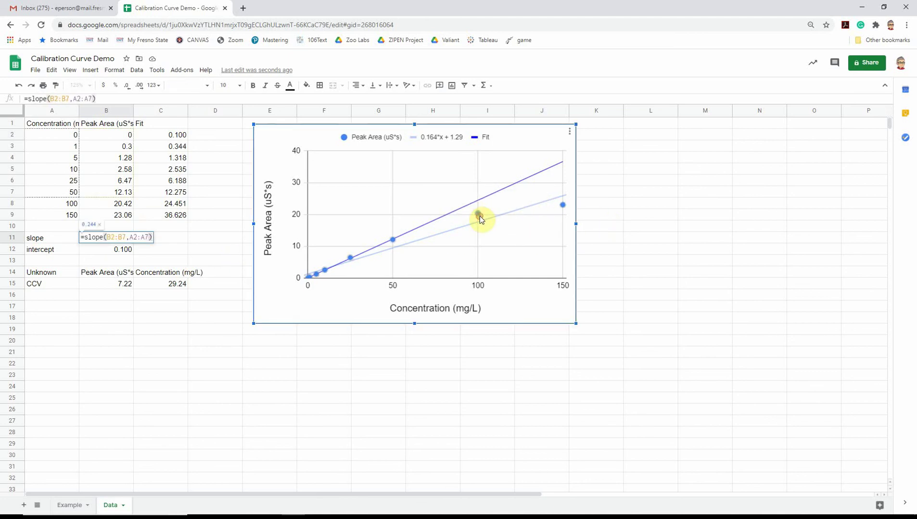
double_click(478, 213)
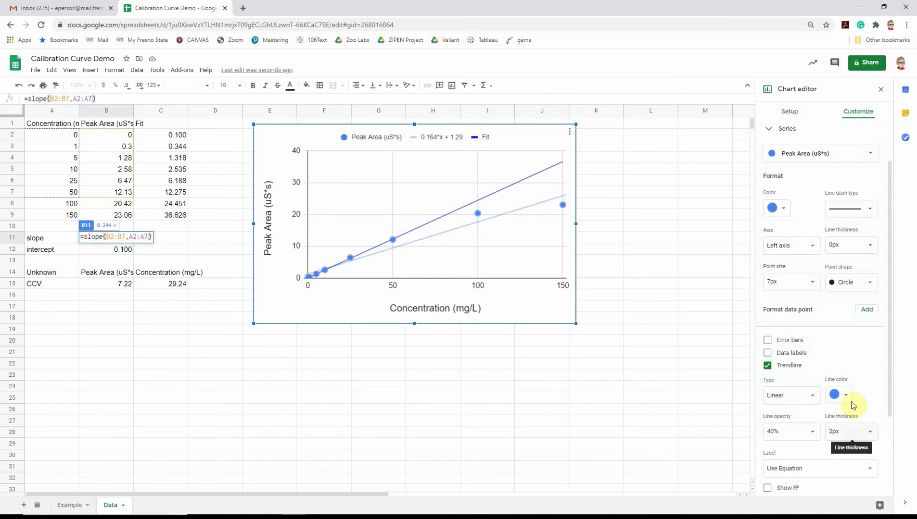
left_click(767, 366)
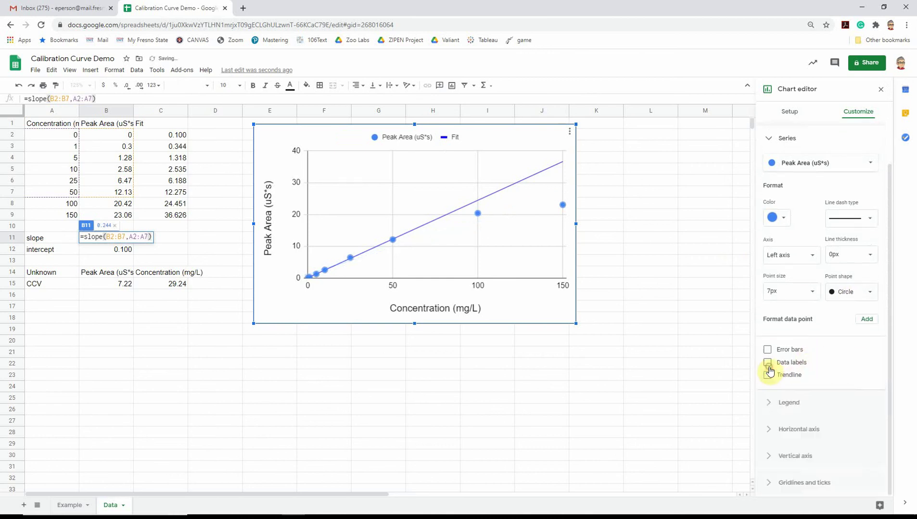
left_click(630, 208)
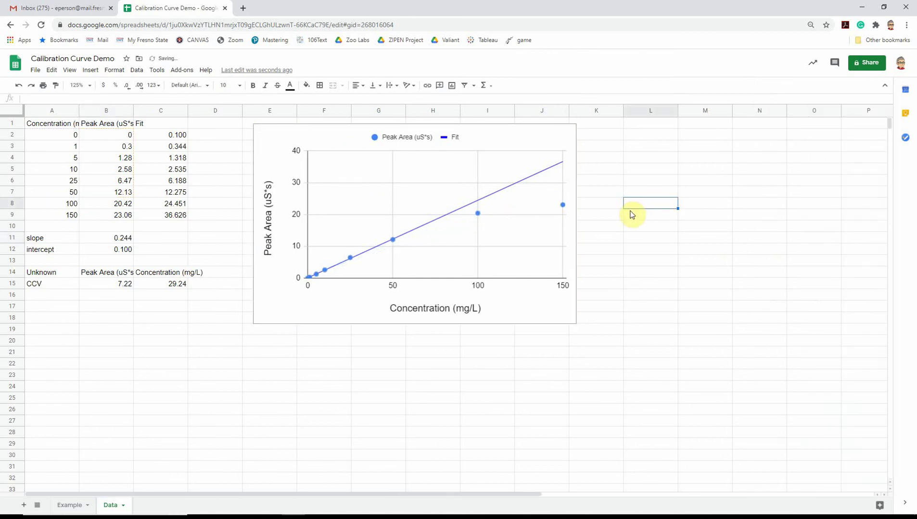
left_click(628, 250)
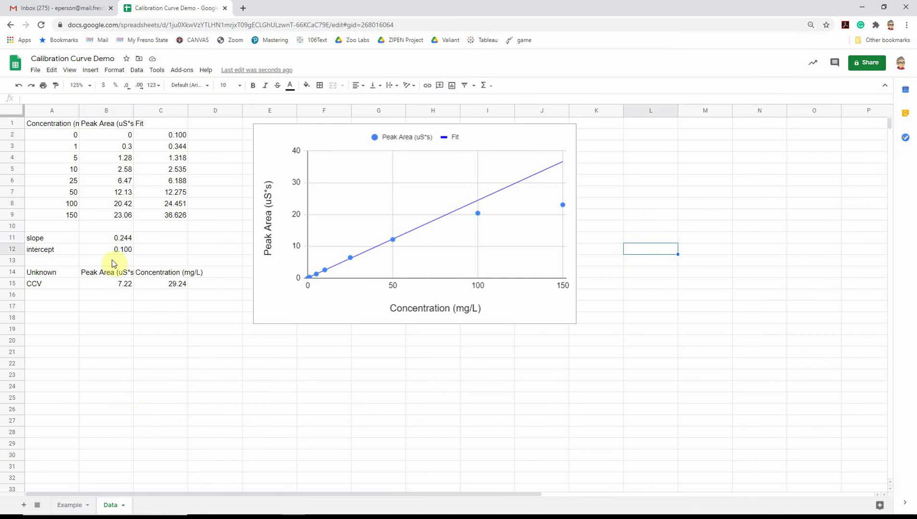
Review the slope and intercept results in B11:B12.
left_click(102, 239)
left_click_drag(102, 241, 102, 248)
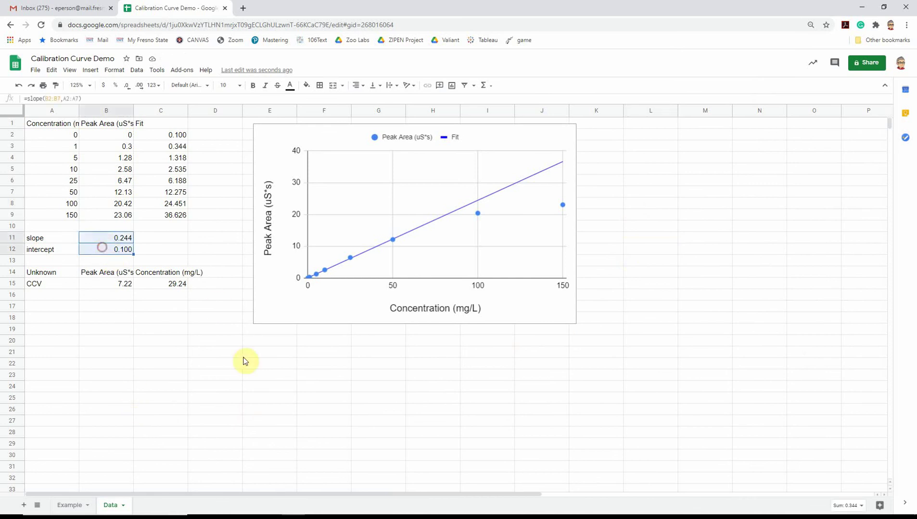
left_click(247, 376)
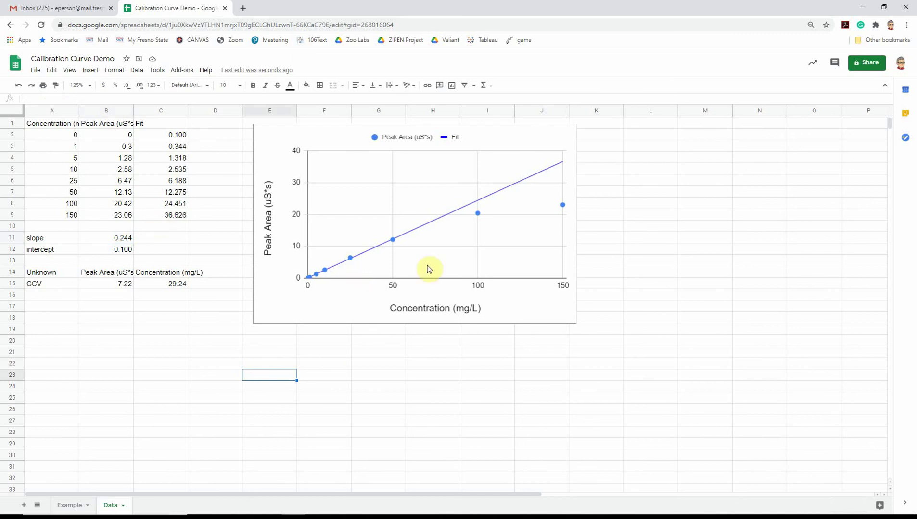
left_click(119, 239)
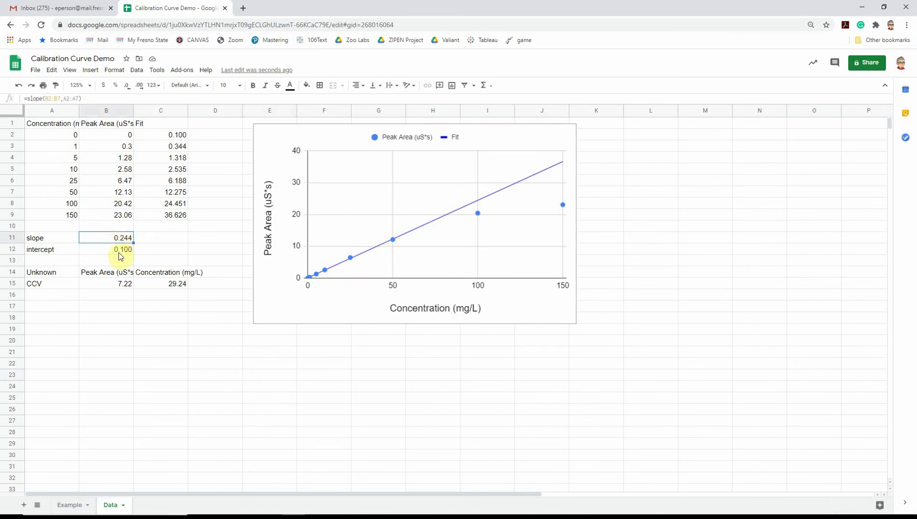